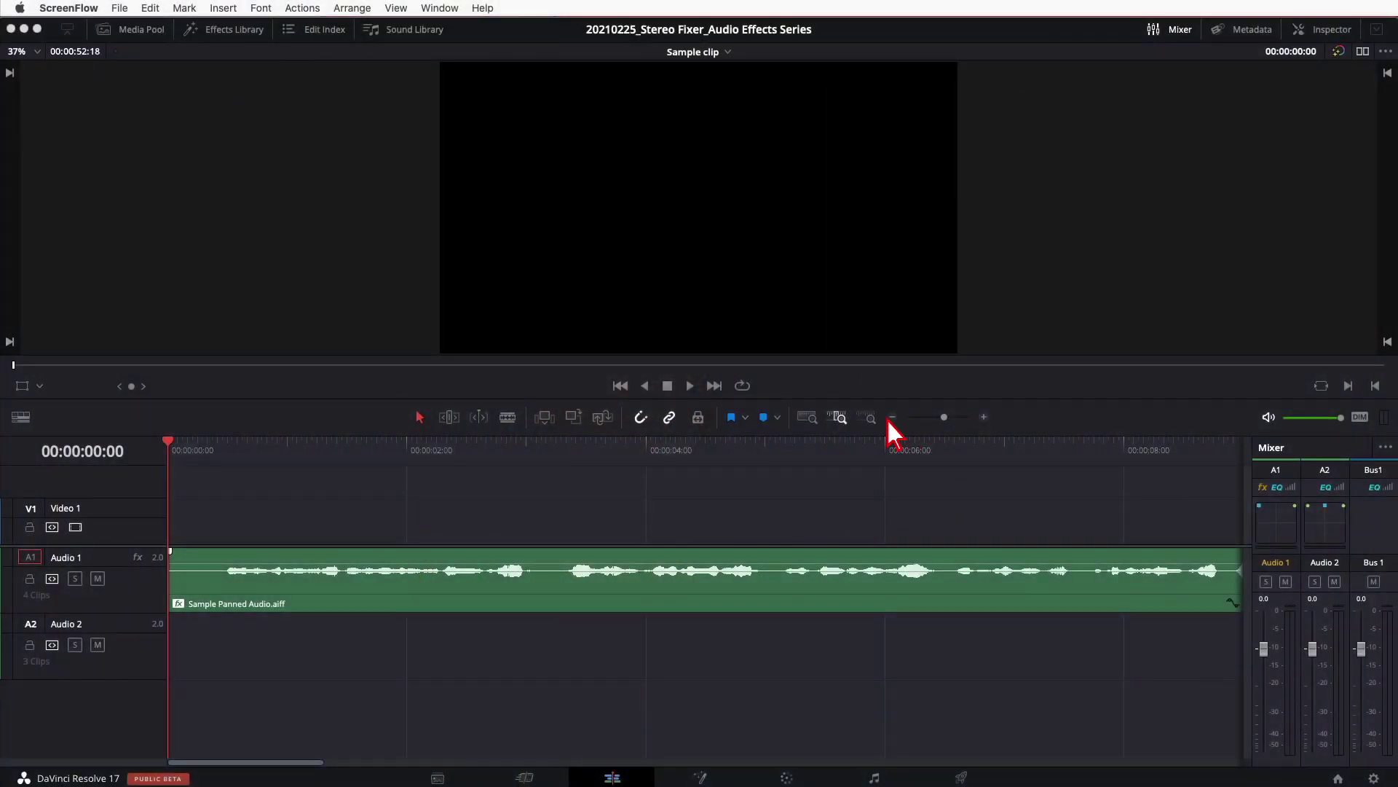
# Step: Zoom the timeline out until all four Audio 1 and three Audio 2 clips fit, then deselect the clips
pyautogui.click(891, 417)
pyautogui.click(984, 417)
pyautogui.click(984, 417)
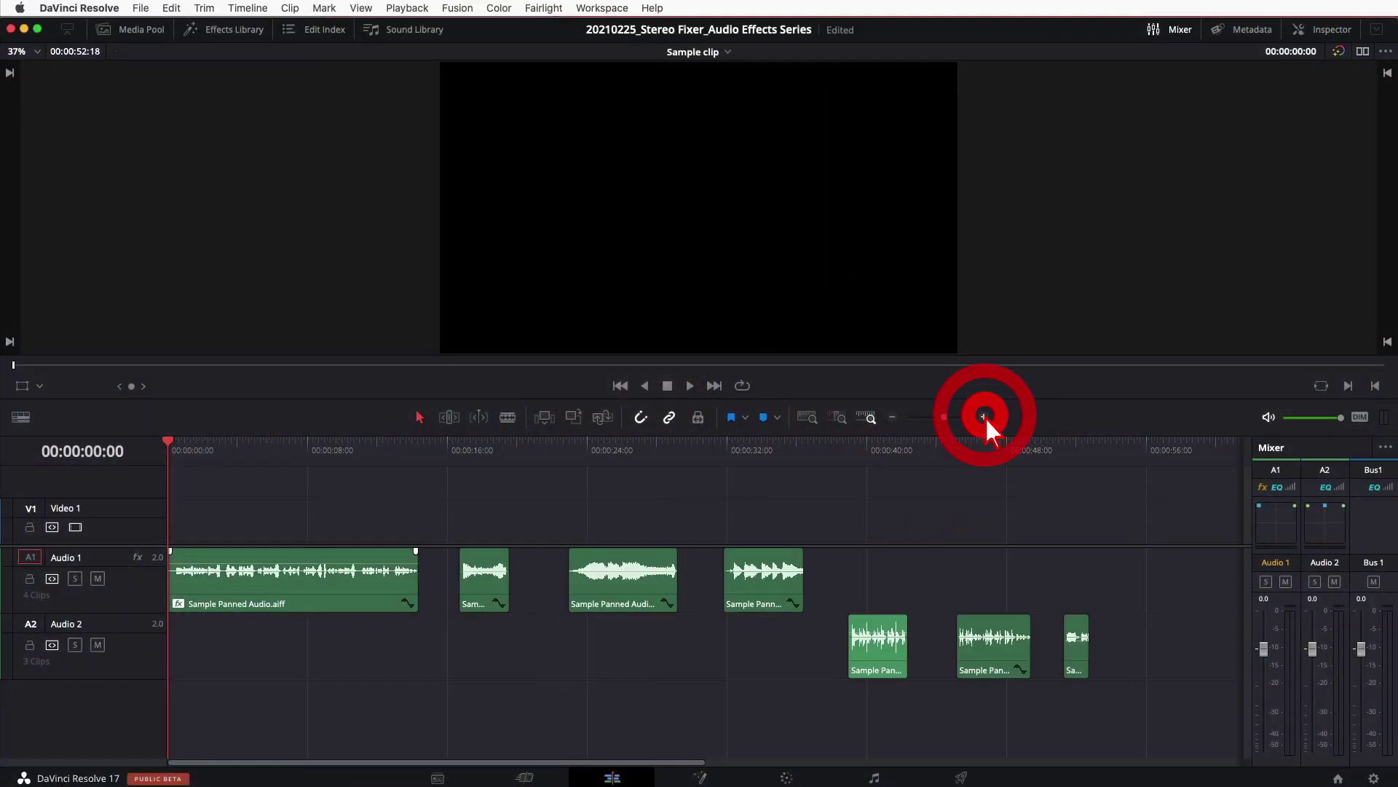
pyautogui.click(984, 417)
pyautogui.click(893, 418)
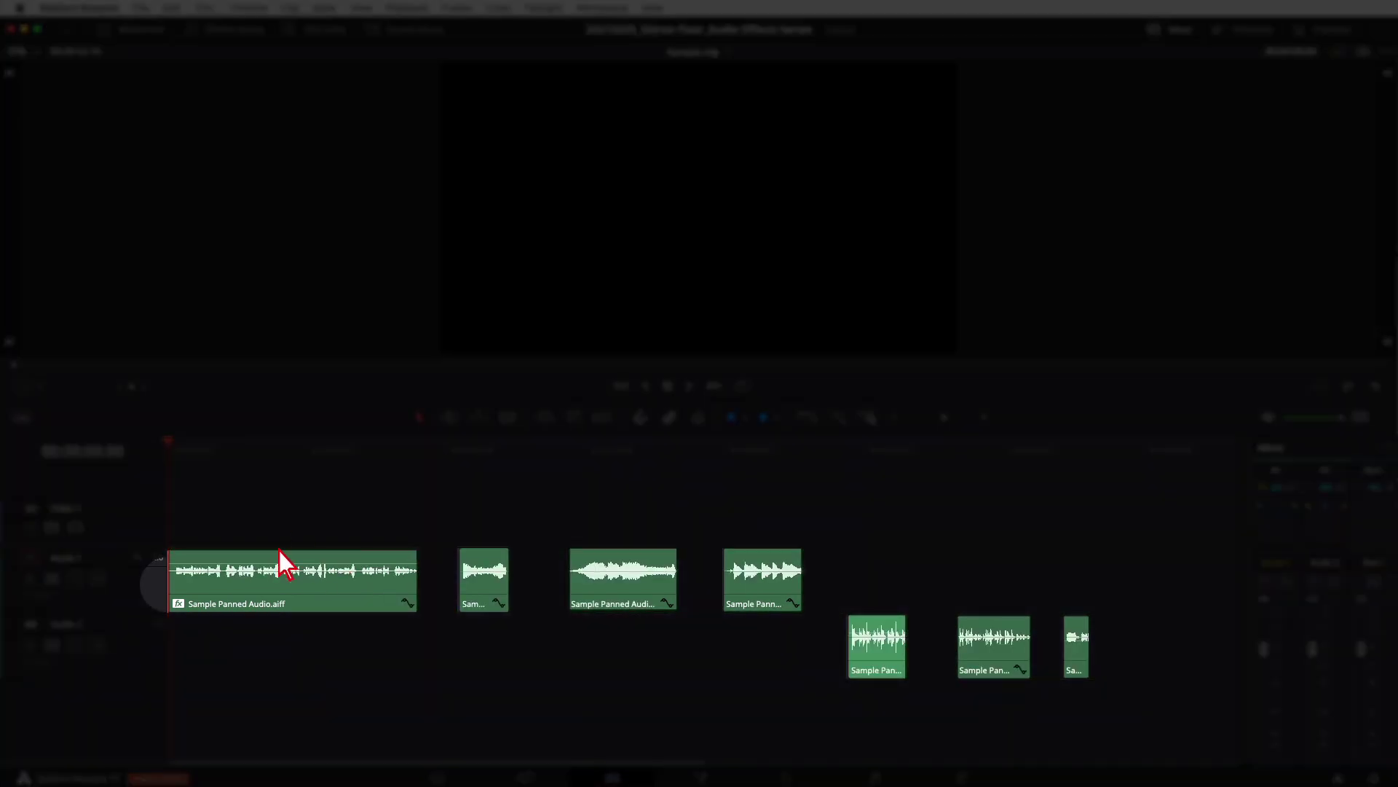
pyautogui.click(290, 575)
pyautogui.click(482, 582)
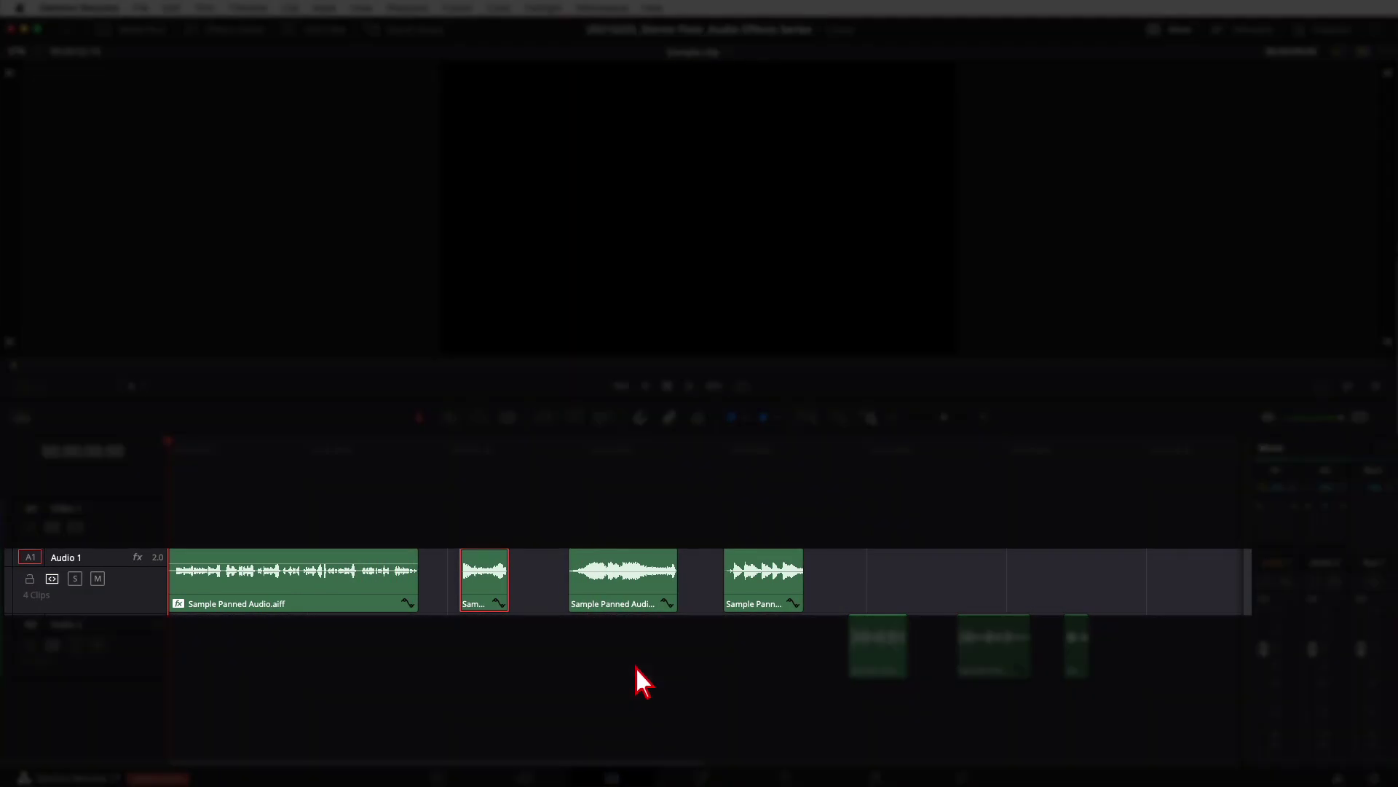
pyautogui.click(636, 667)
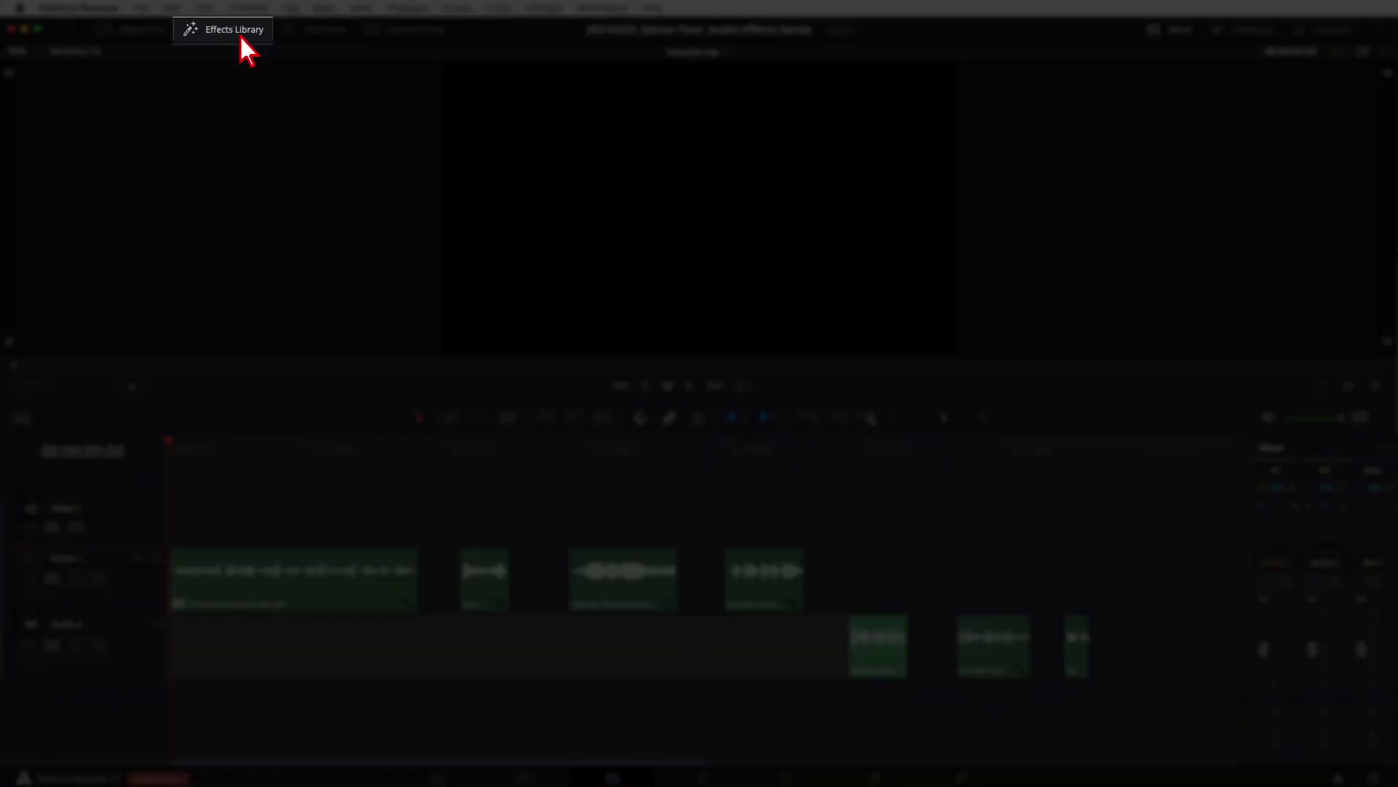
# Step: Add Stereo Fixer from the Effects Library's Audio FX to the first Audio 2 clip and close its window
pyautogui.click(243, 41)
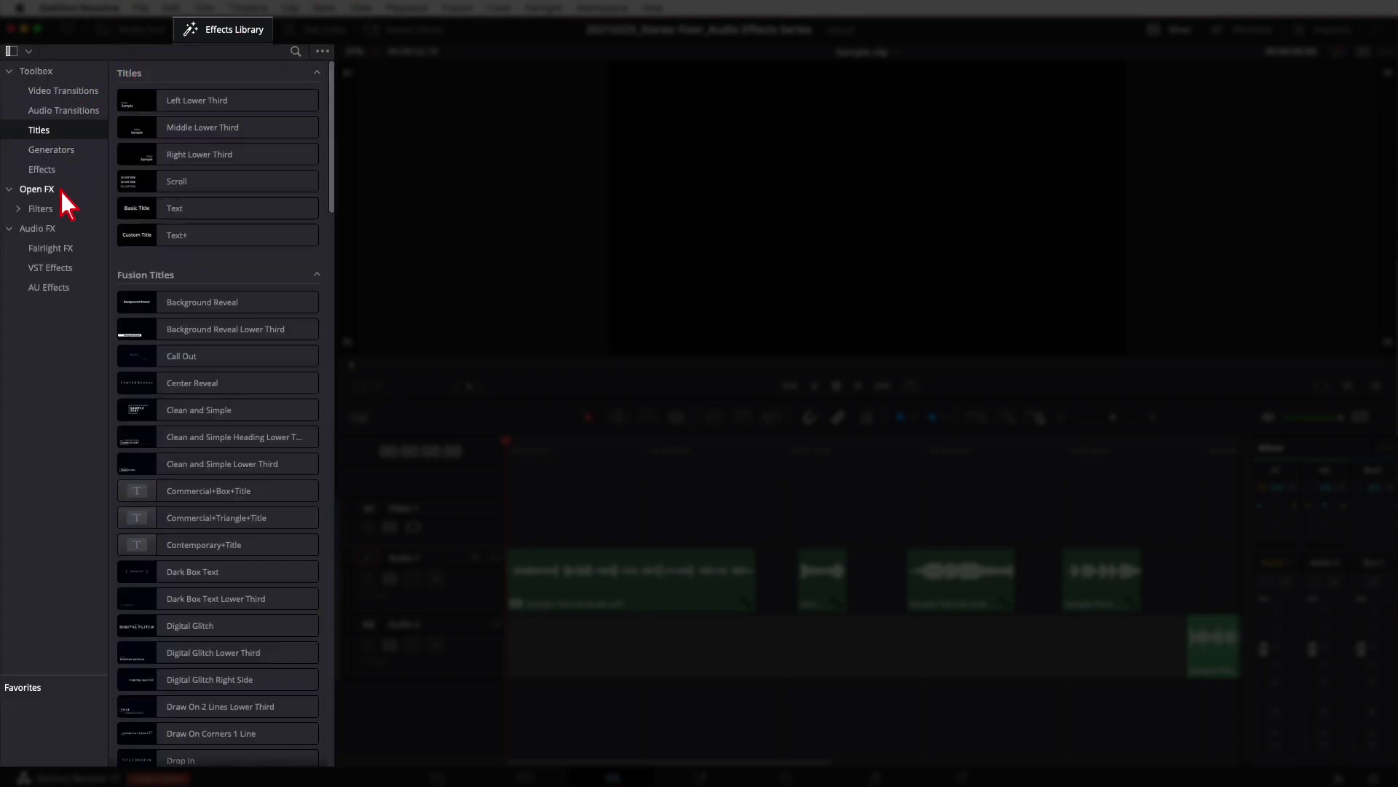
pyautogui.click(50, 228)
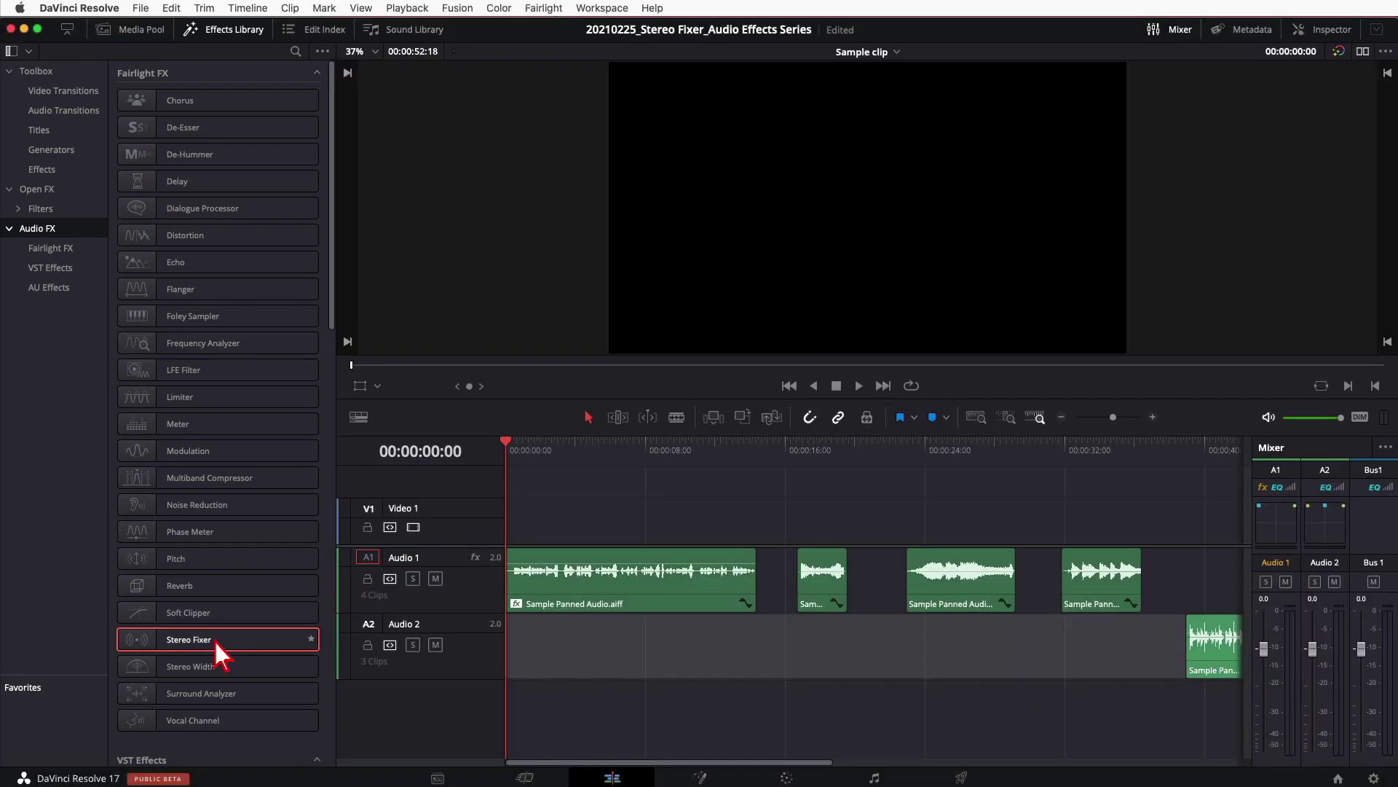
pyautogui.moveTo(214, 639); pyautogui.dragTo(625, 594)
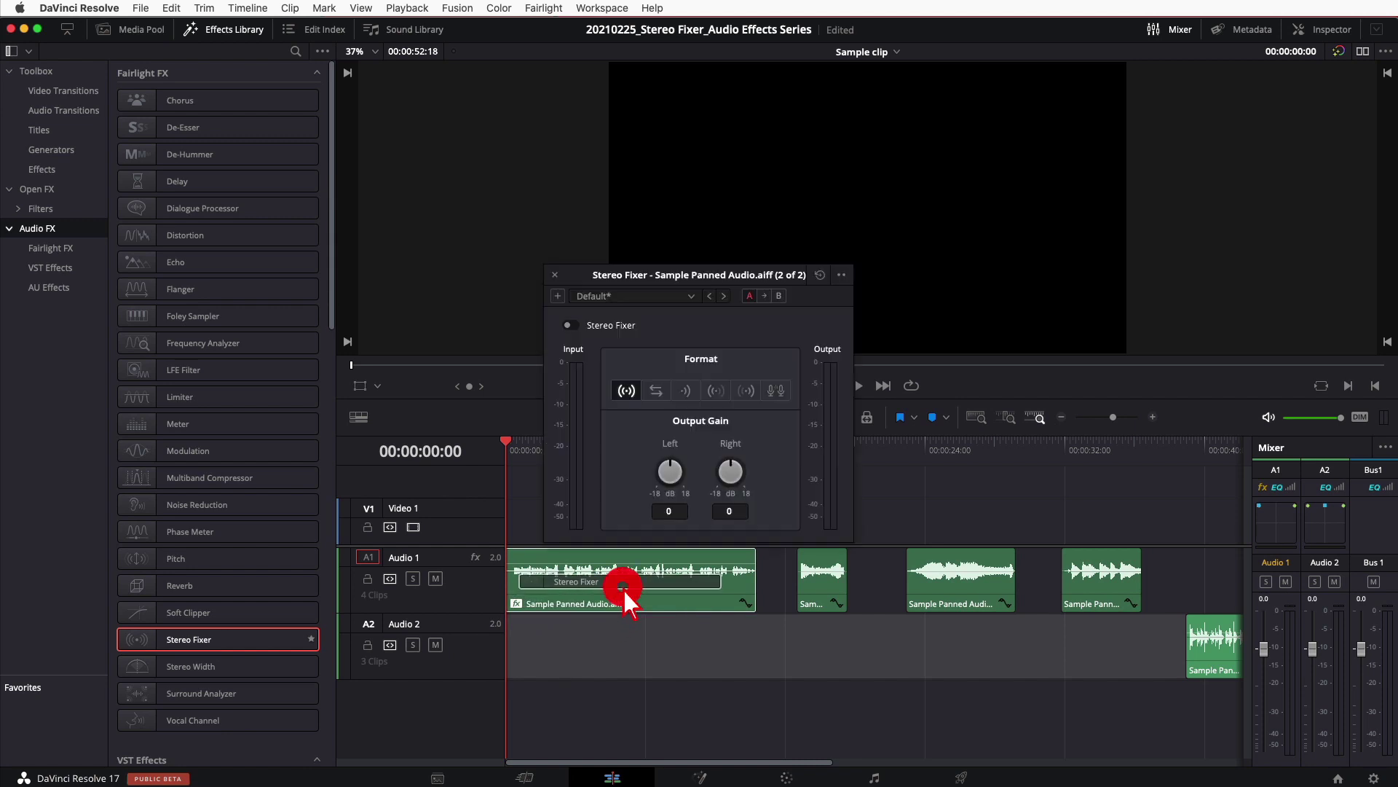
pyautogui.click(555, 276)
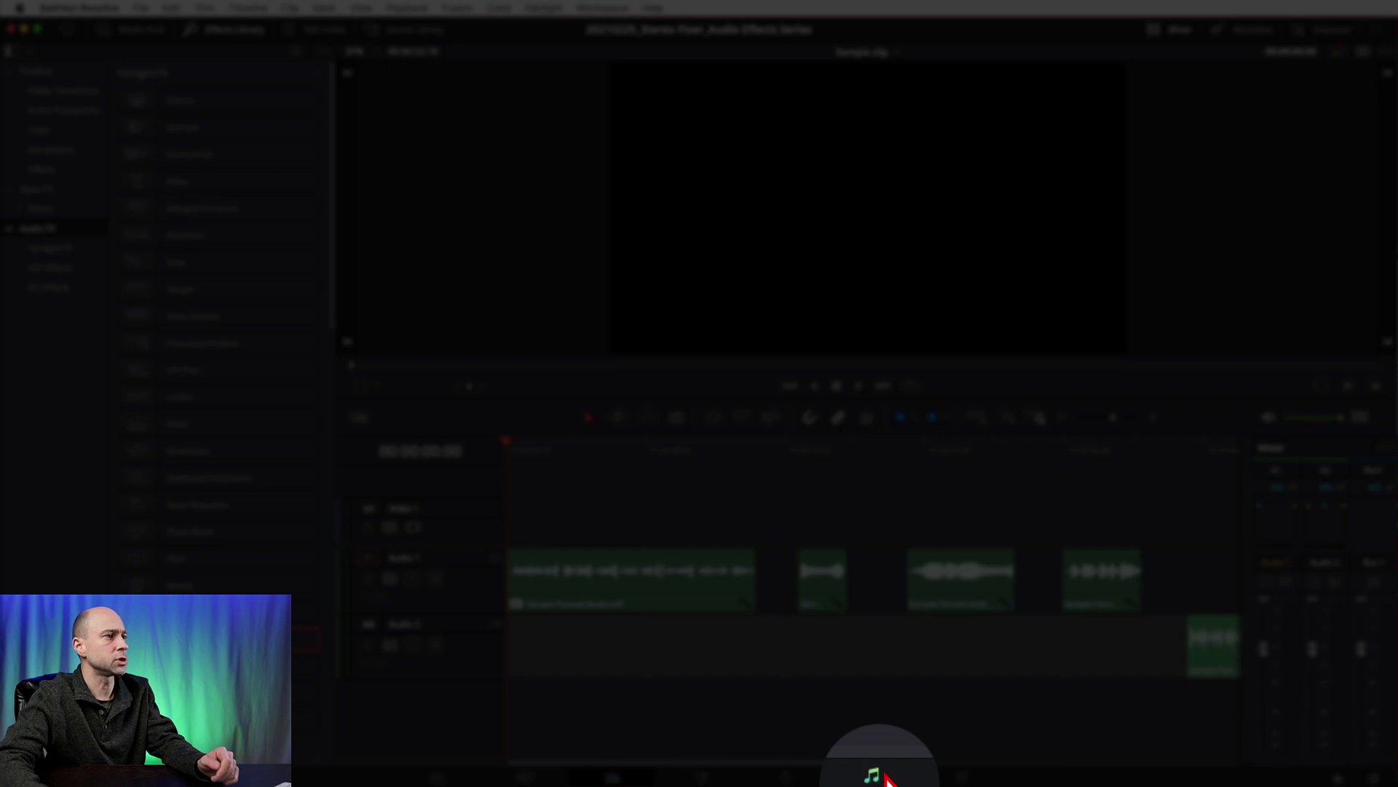
# Step: Switch to the Fairlight page and show the mixer with Audio 1, Audio 2 and Bus 1 strips
pyautogui.click(880, 775)
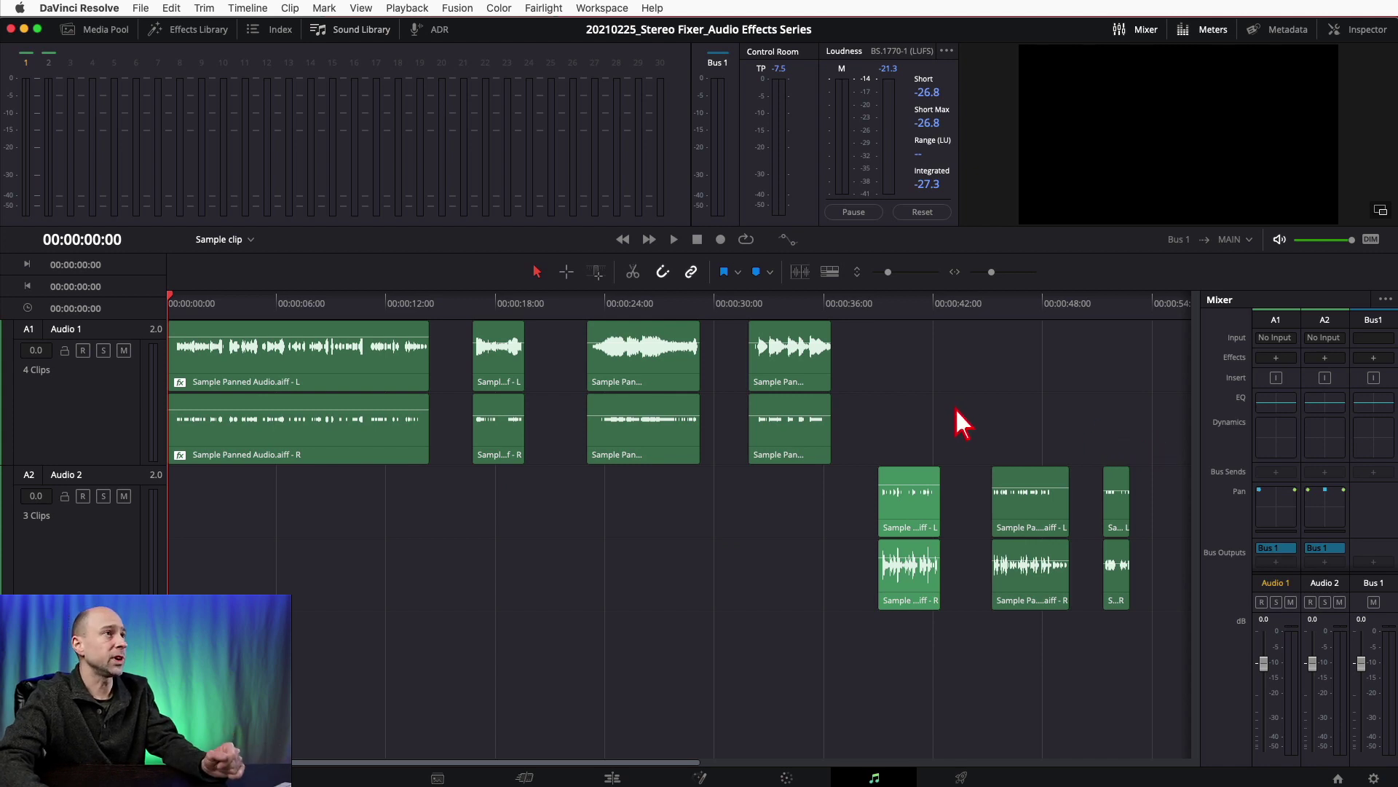
pyautogui.click(1141, 33)
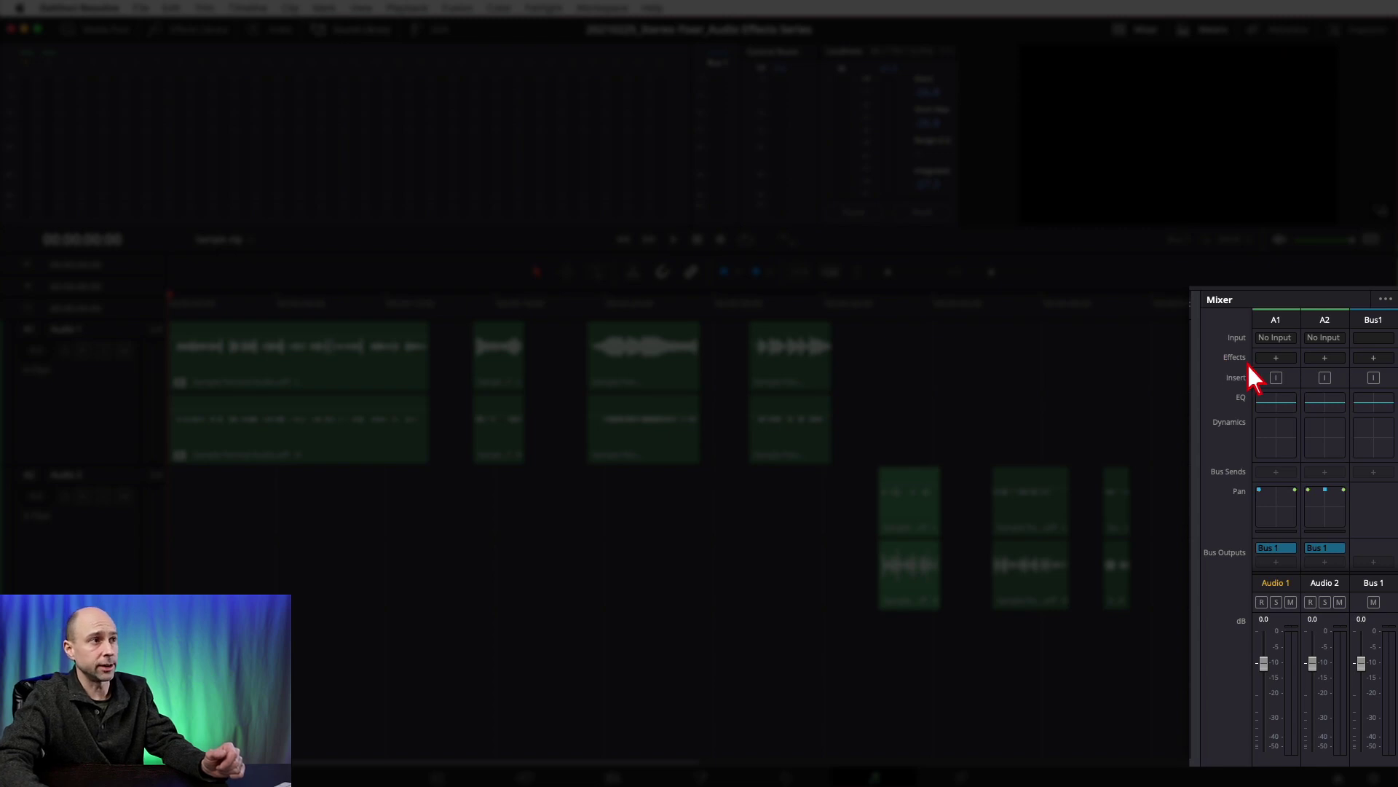
# Step: Show the Group row in the mixer and insert Stereo Fixer from Fairlight FX on Audio 1
pyautogui.click(1385, 299)
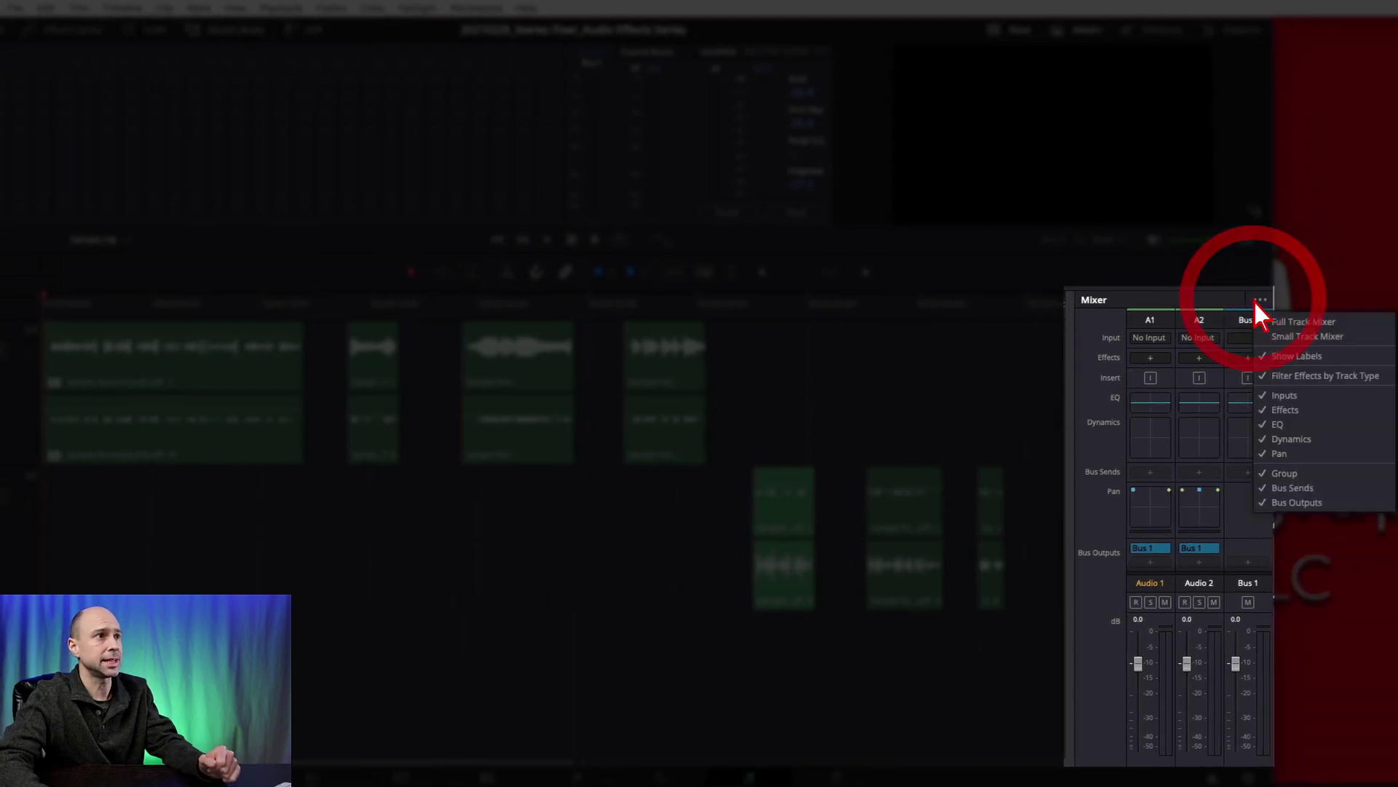
pyautogui.click(1287, 412)
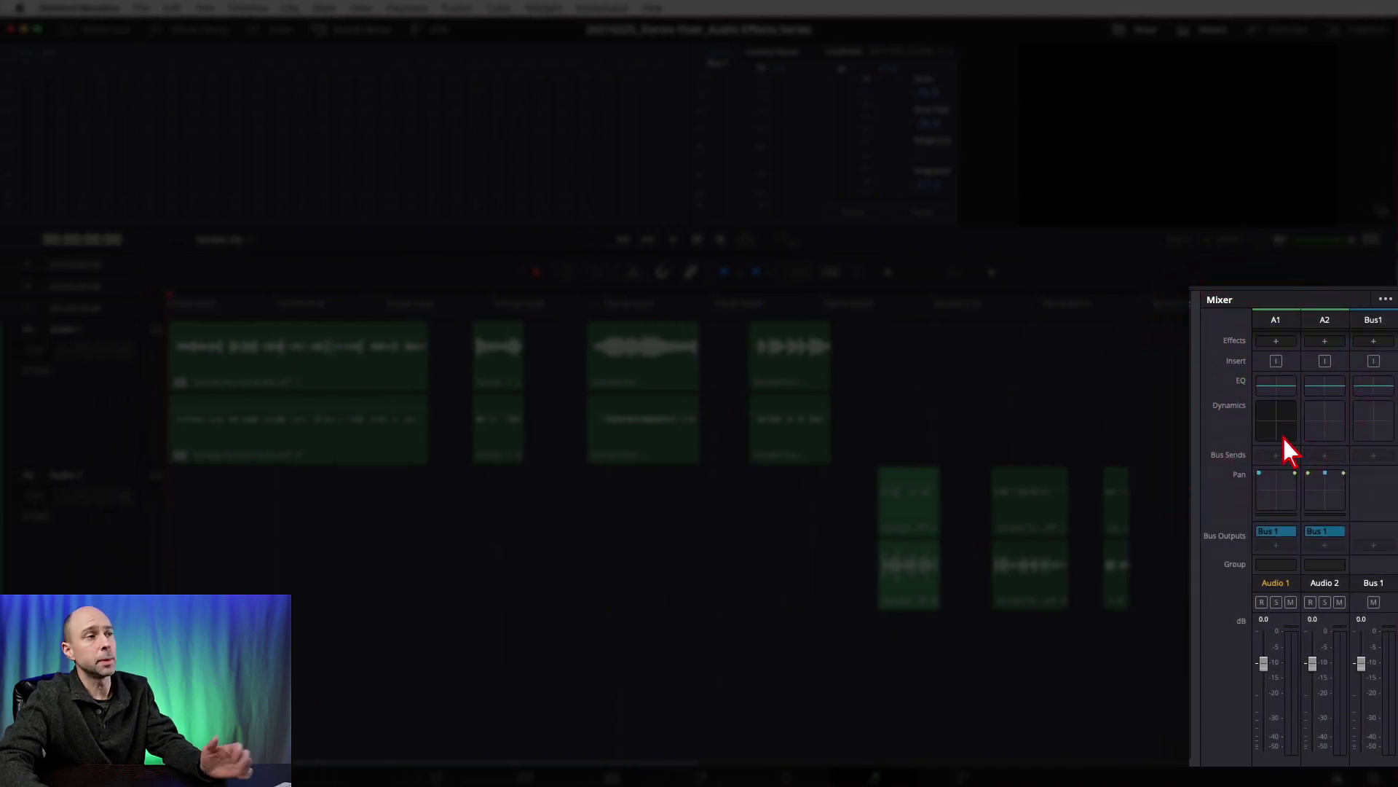
pyautogui.scroll(1, 1282, 434)
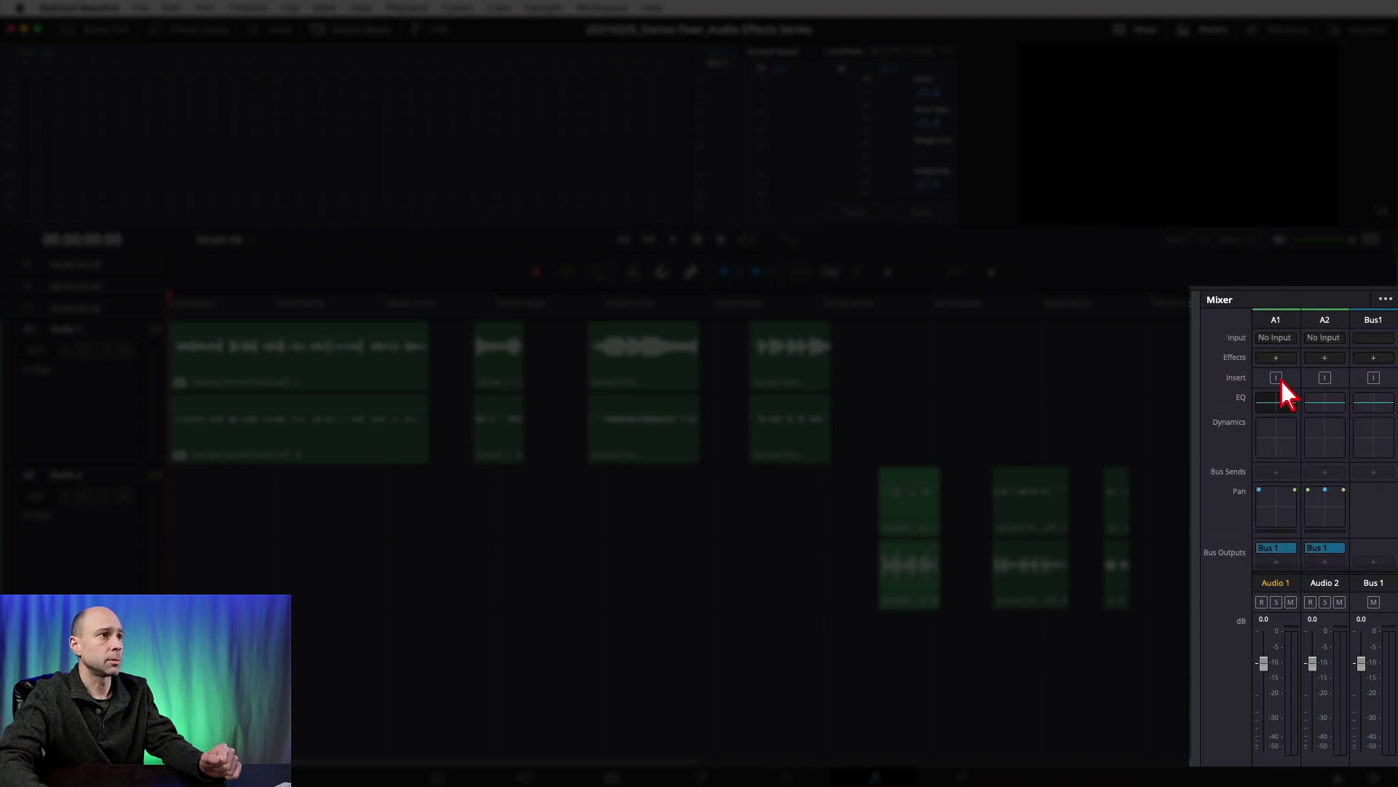
pyautogui.click(1274, 358)
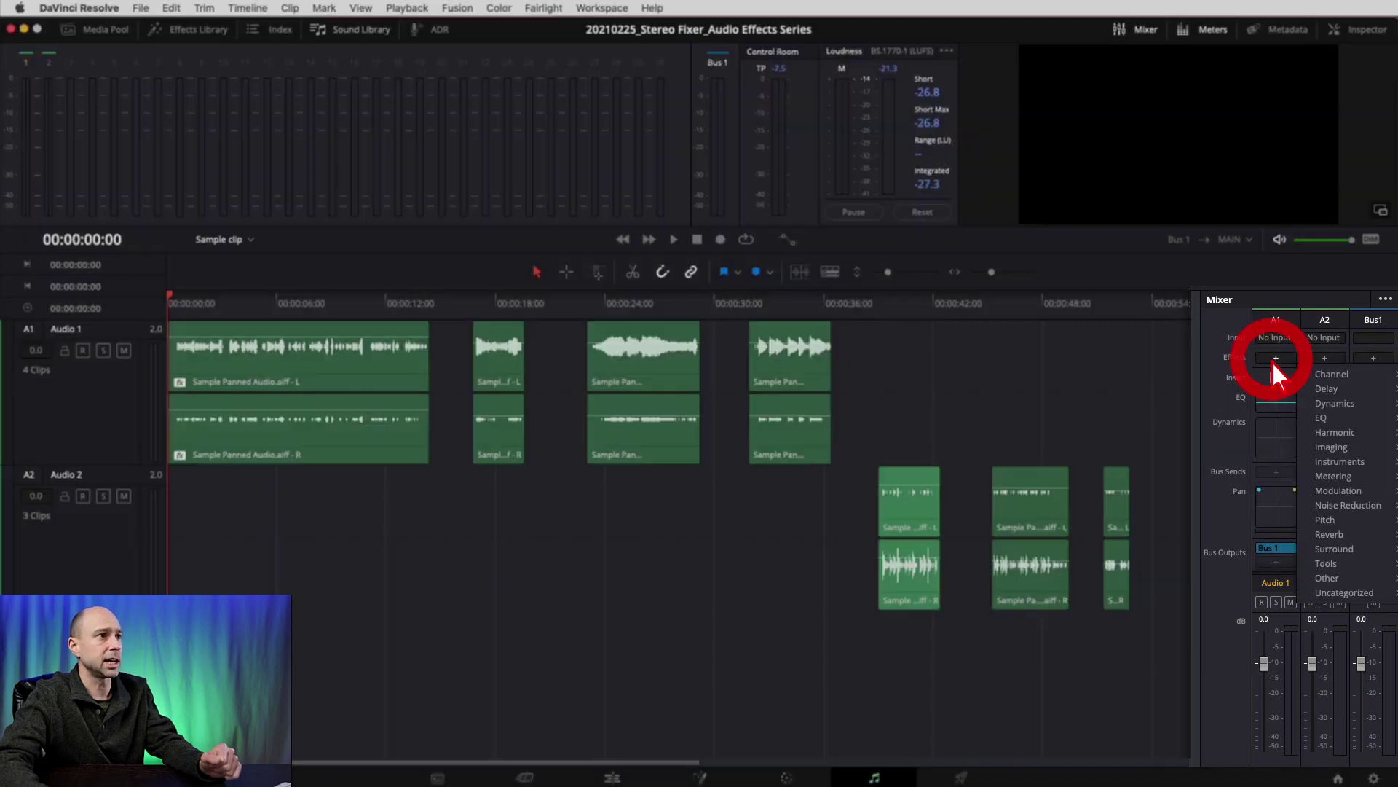
pyautogui.moveTo(1323, 565)
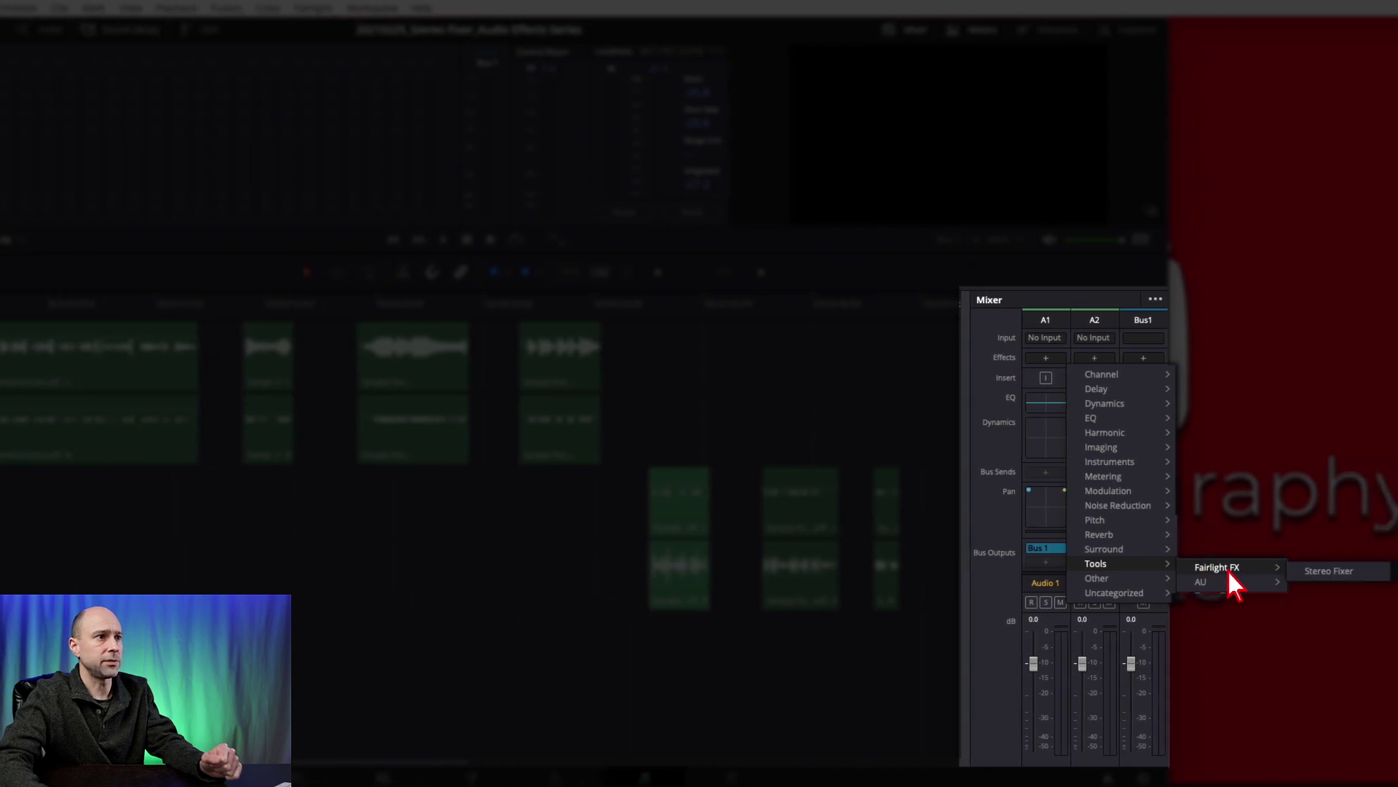
pyautogui.click(1328, 571)
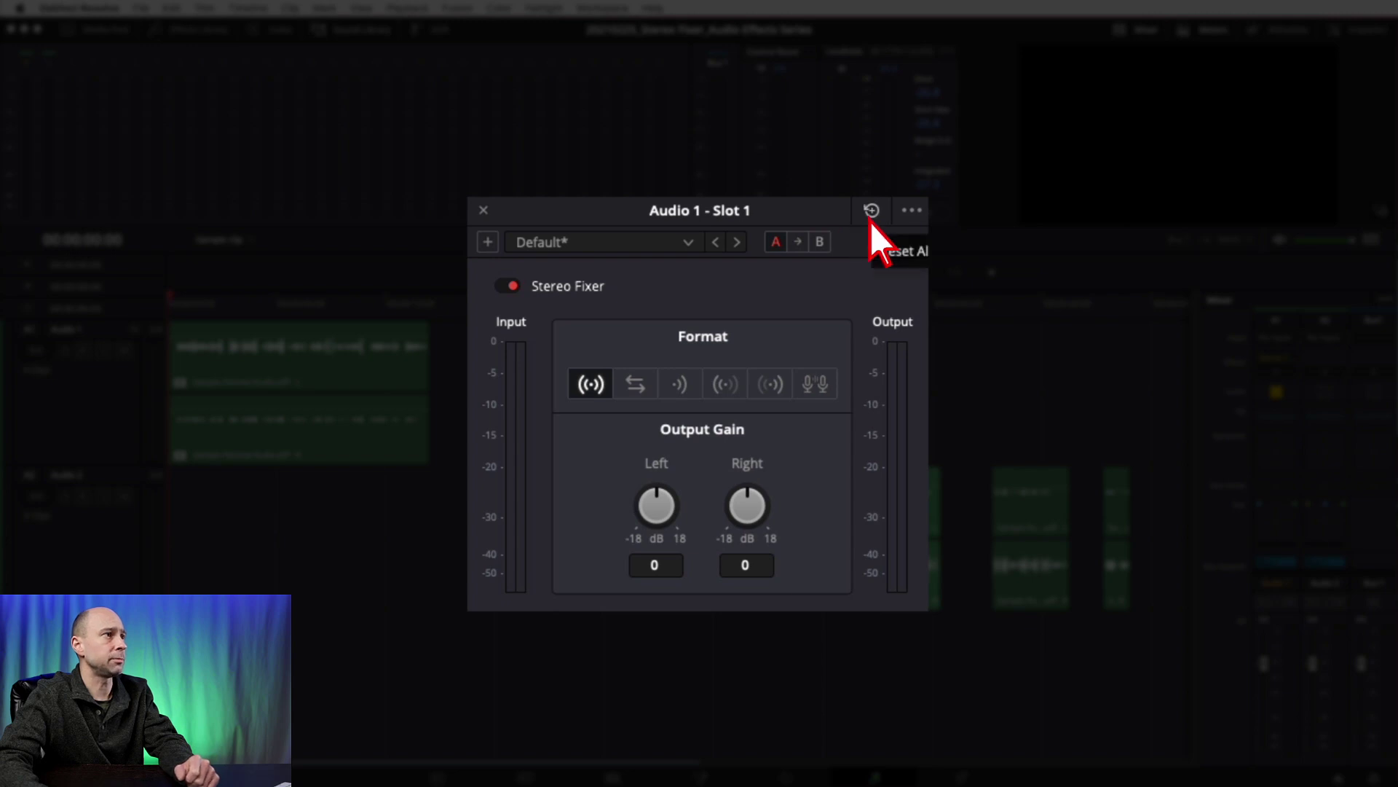
# Step: Browse the Stereo Fixer window's extra options menu and preset dropdown, keeping the Default preset
pyautogui.click(913, 216)
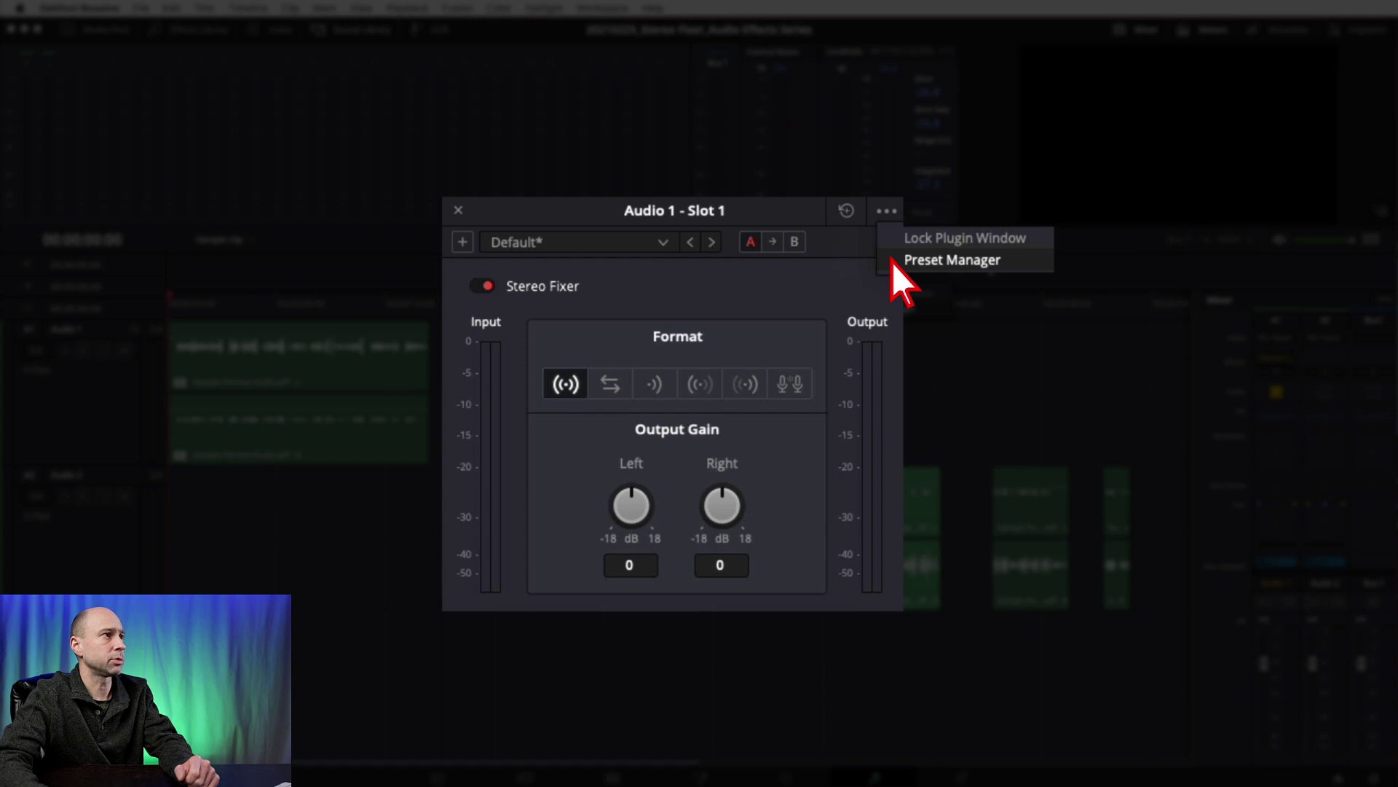
pyautogui.click(837, 262)
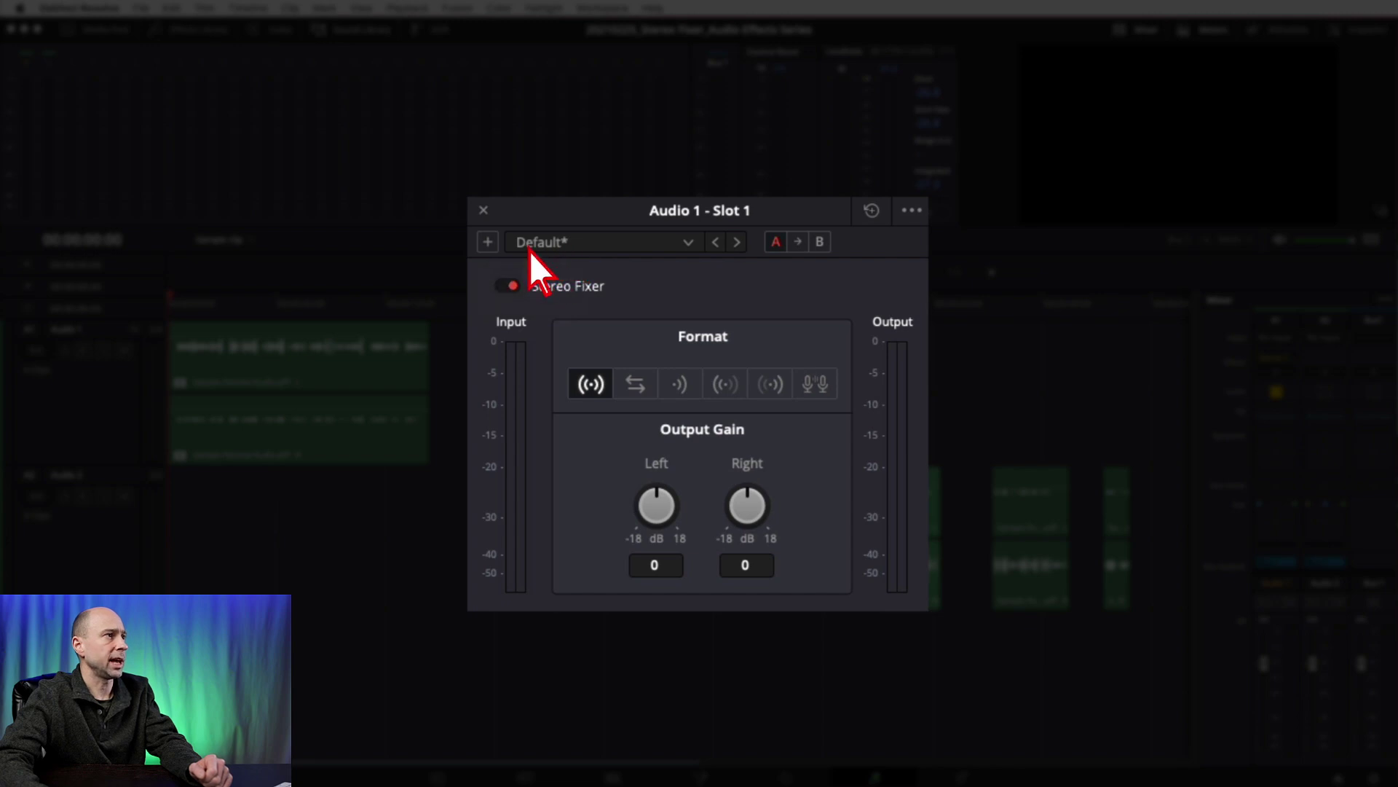
pyautogui.click(681, 246)
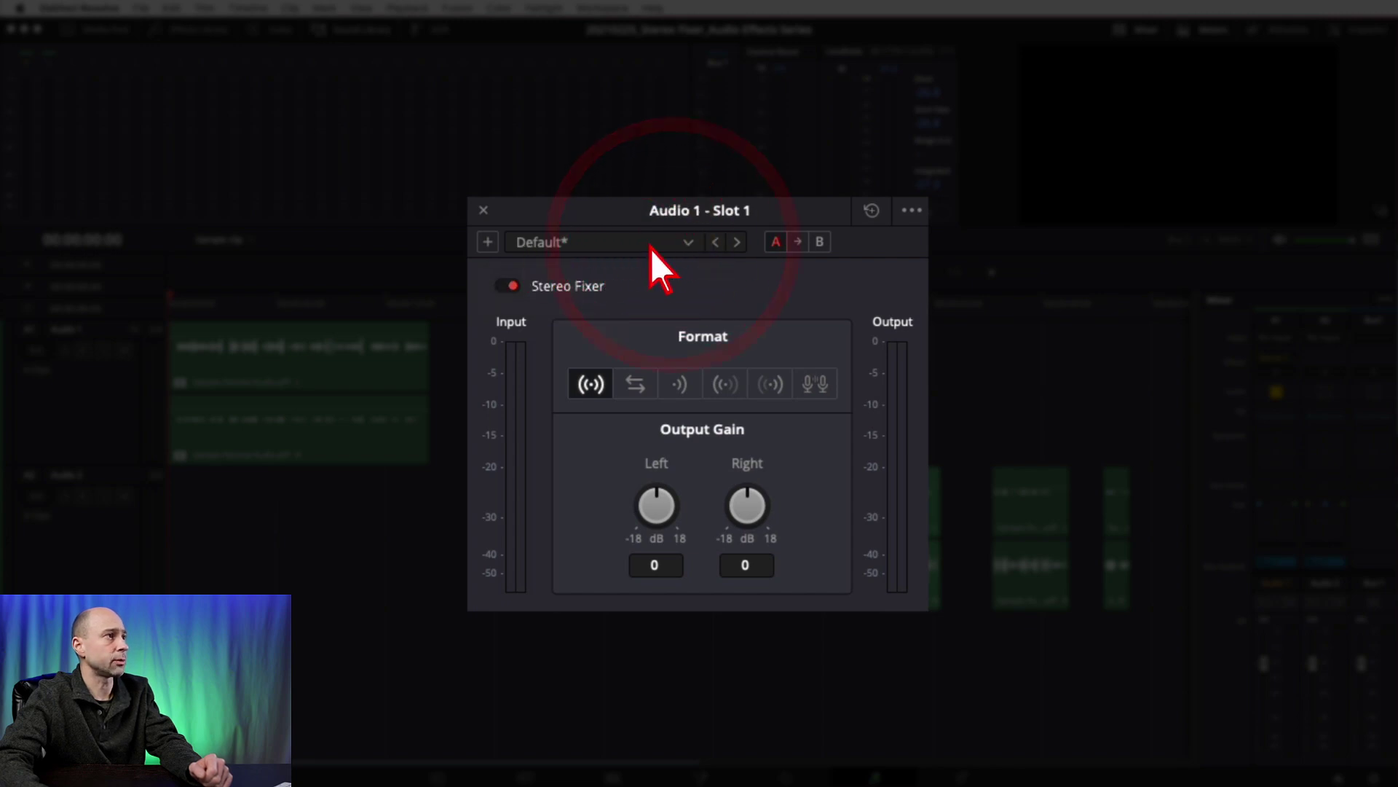
pyautogui.click(548, 247)
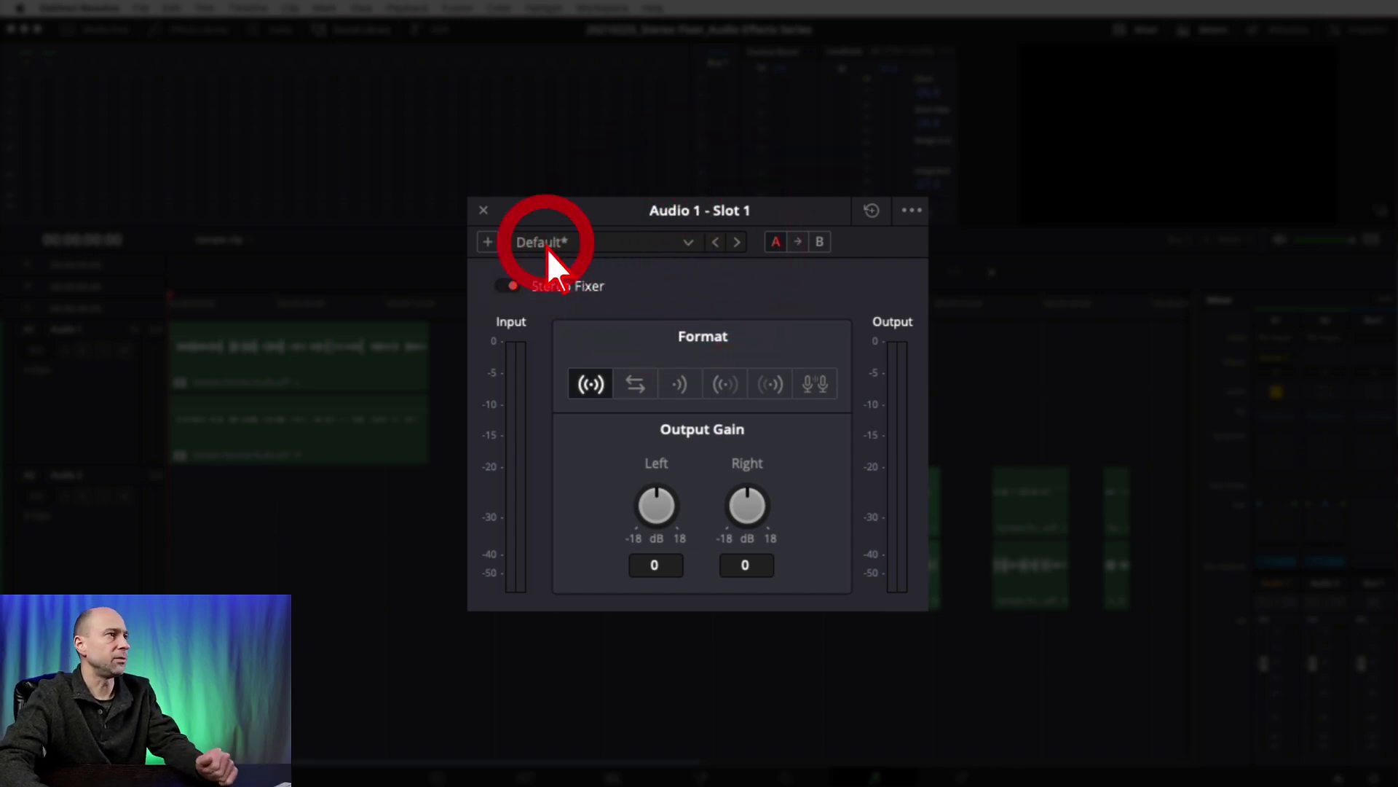
pyautogui.click(684, 247)
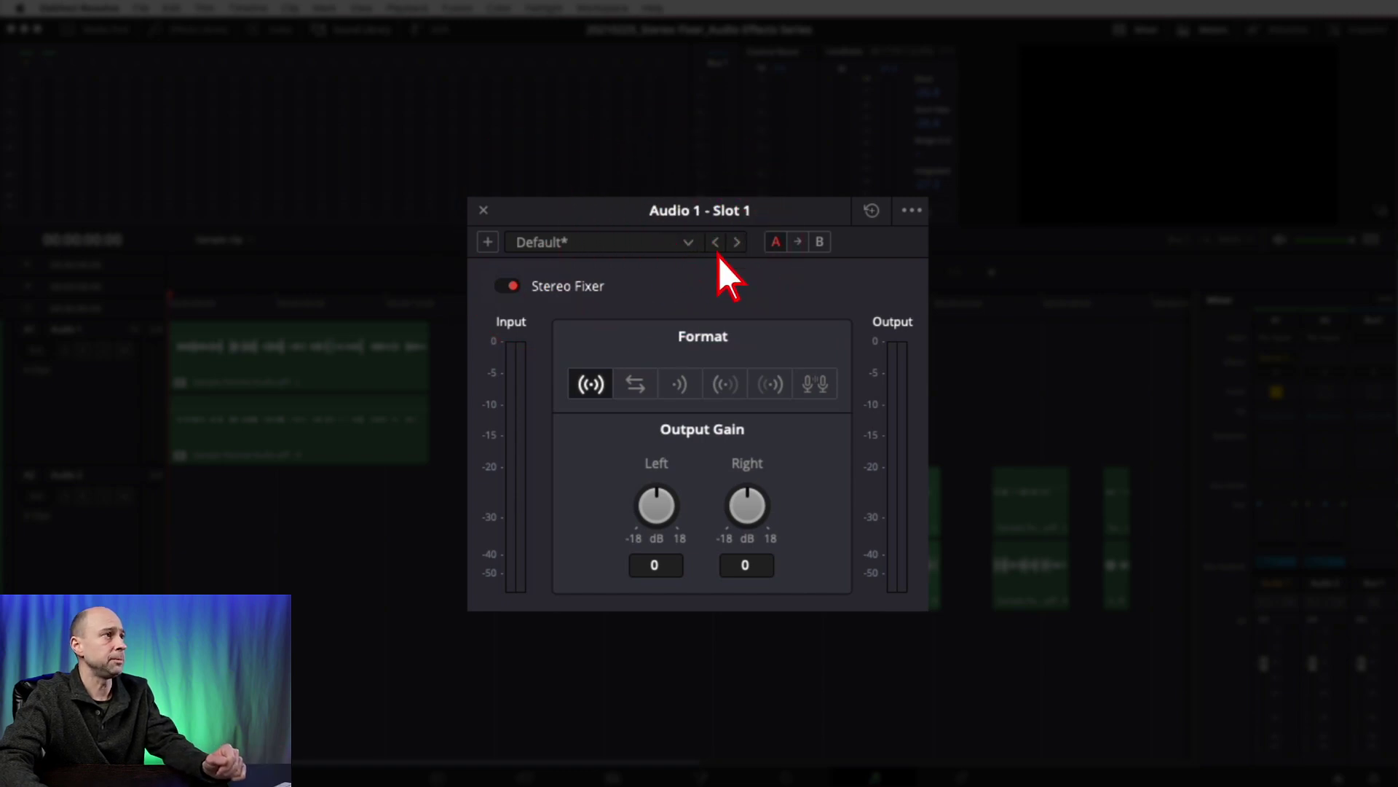
pyautogui.click(715, 246)
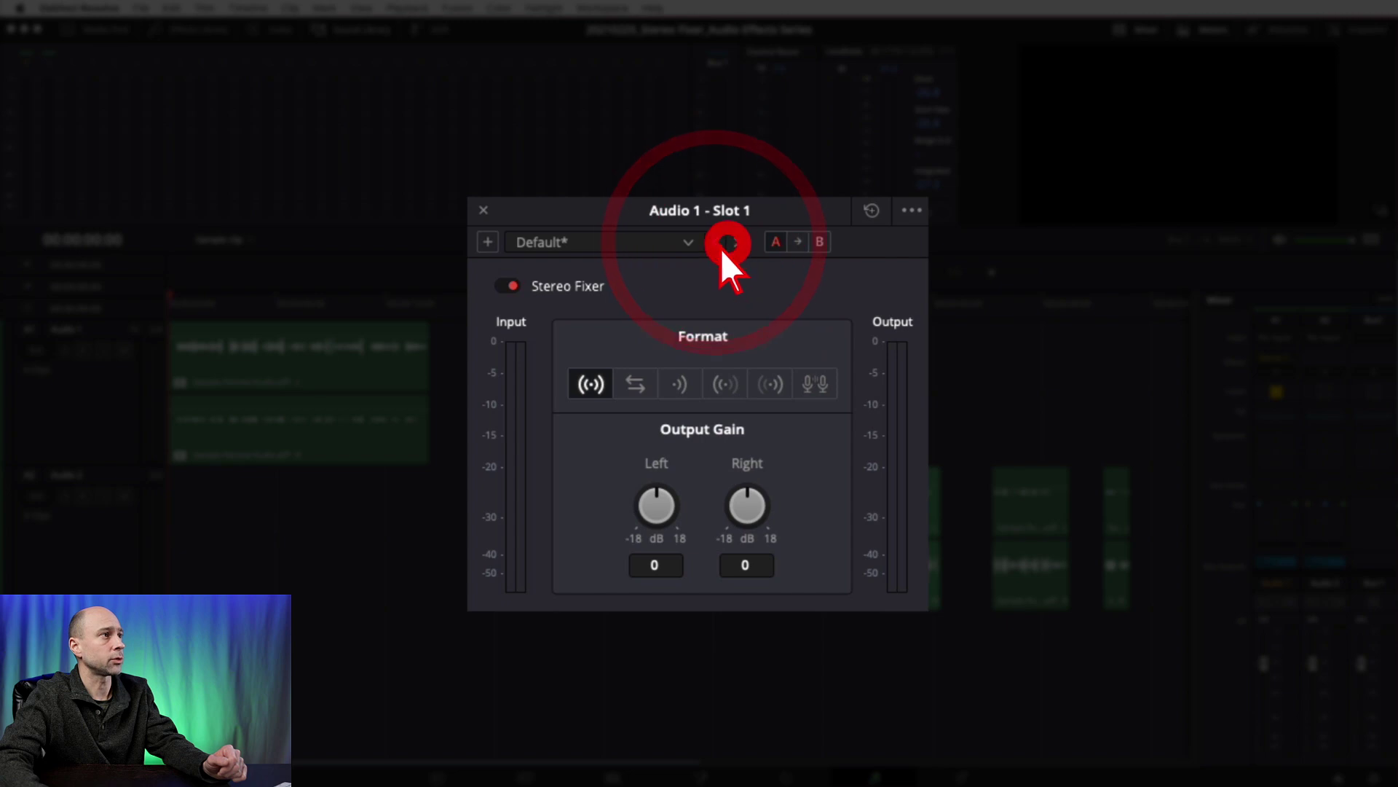
# Step: Toggle the Stereo Fixer's A/B comparison to B and back to A
pyautogui.click(773, 249)
pyautogui.click(815, 251)
pyautogui.click(809, 254)
pyautogui.click(778, 251)
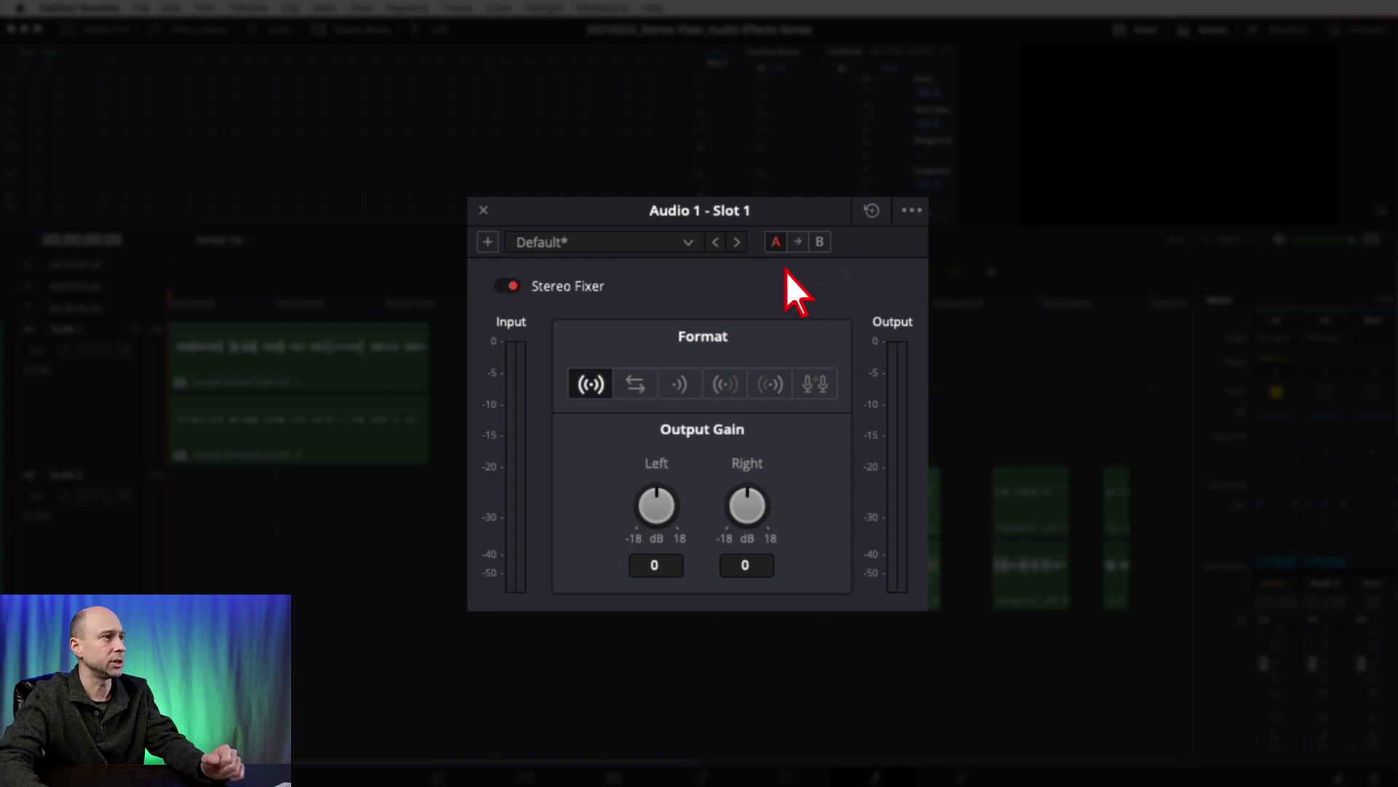
pyautogui.click(510, 295)
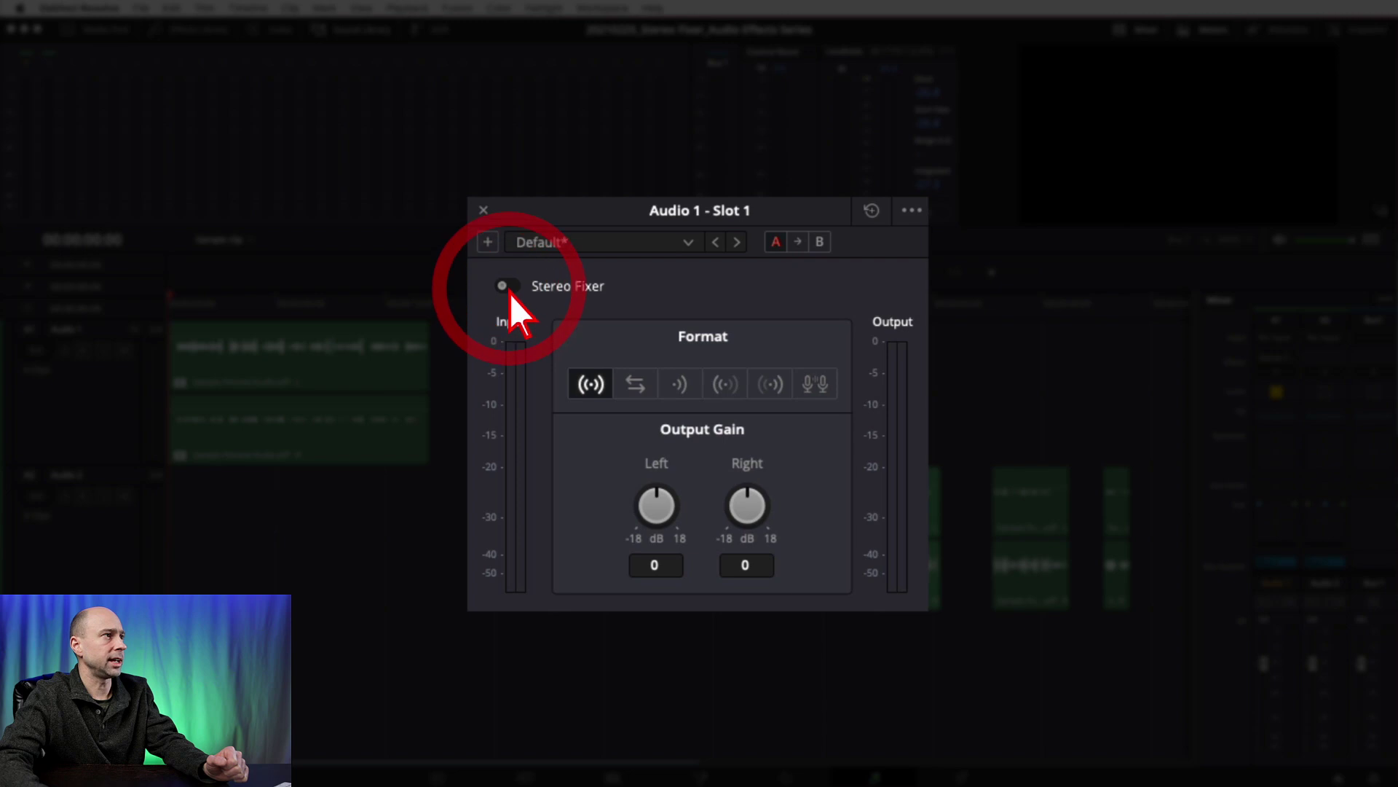
pyautogui.click(507, 294)
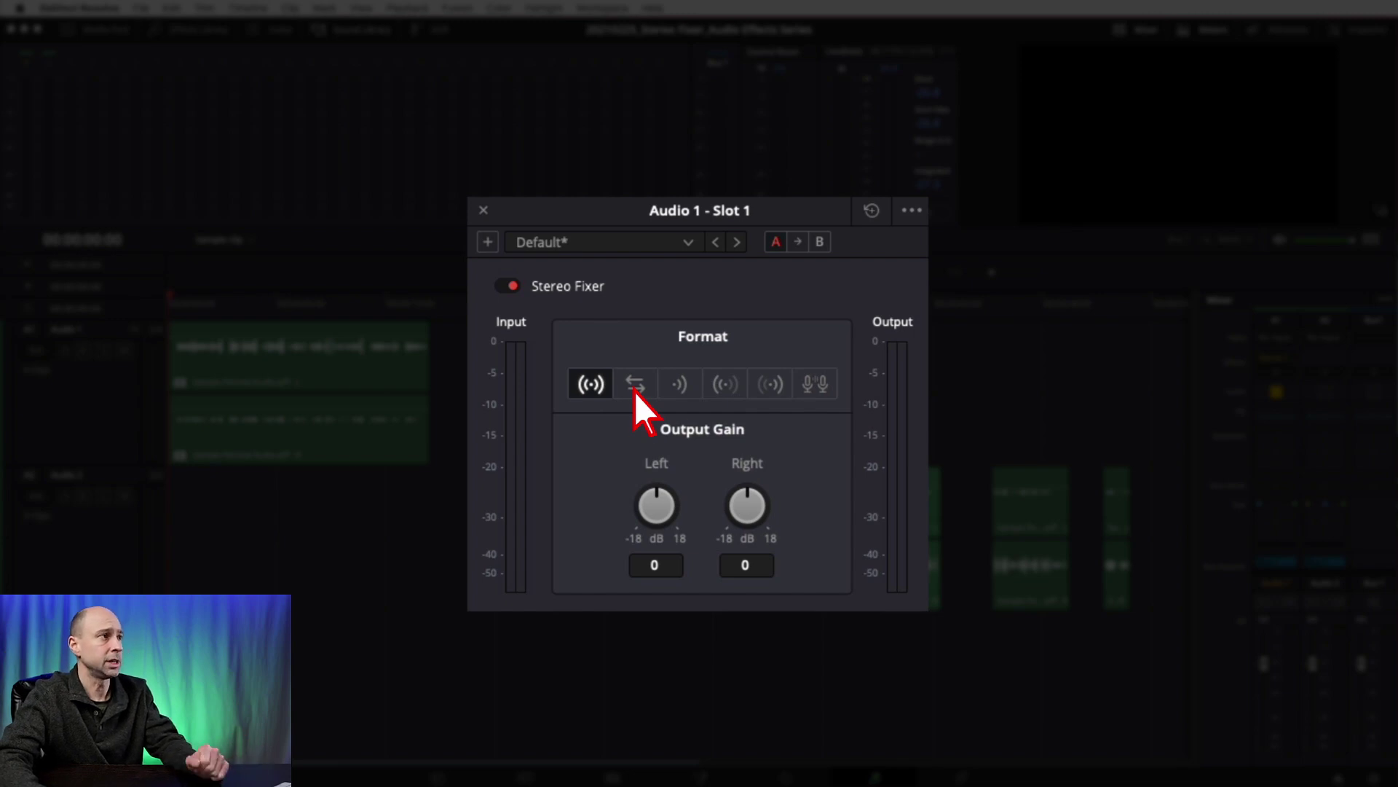
# Step: Change the Audio 1 Stereo Fixer format to Mono, then to Right Only
pyautogui.click(679, 390)
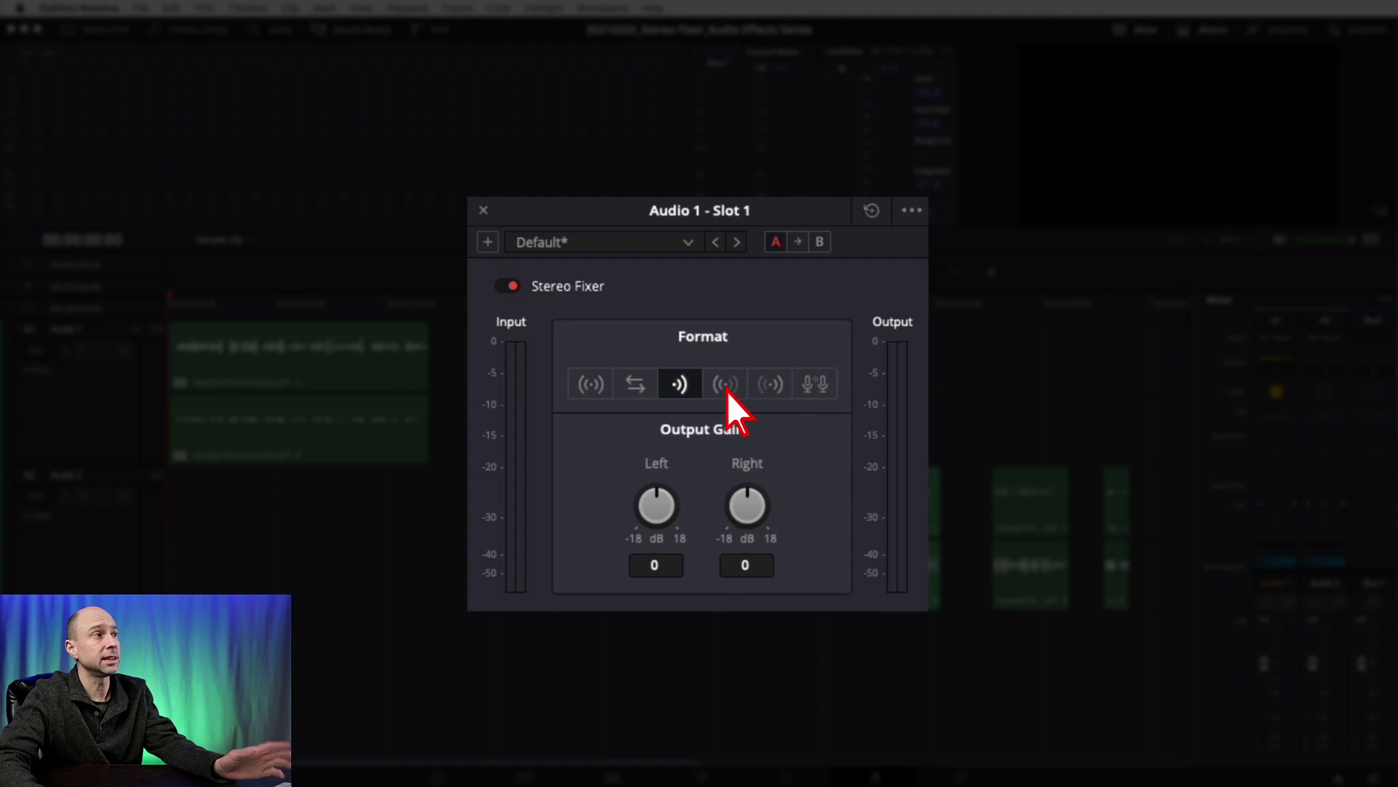
pyautogui.click(763, 394)
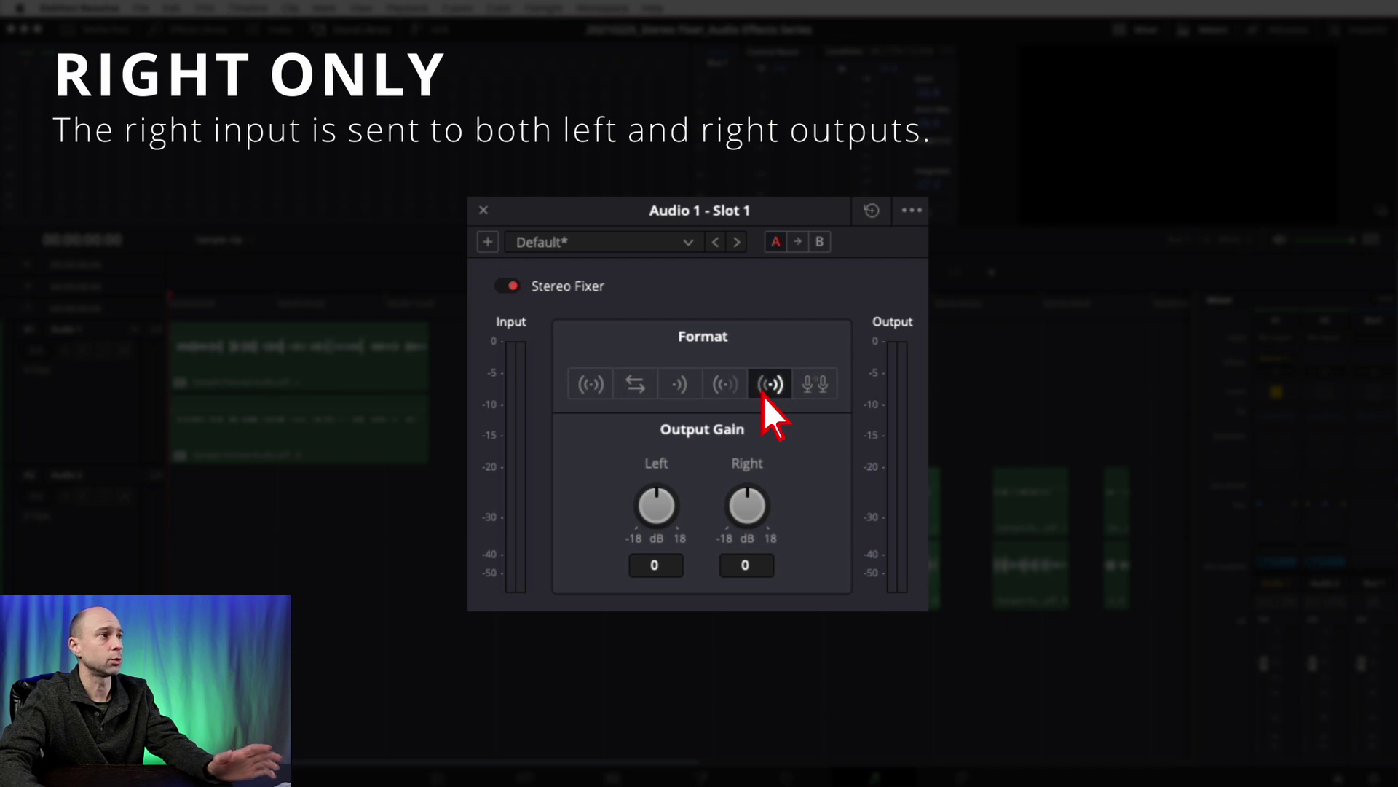
pyautogui.click(763, 396)
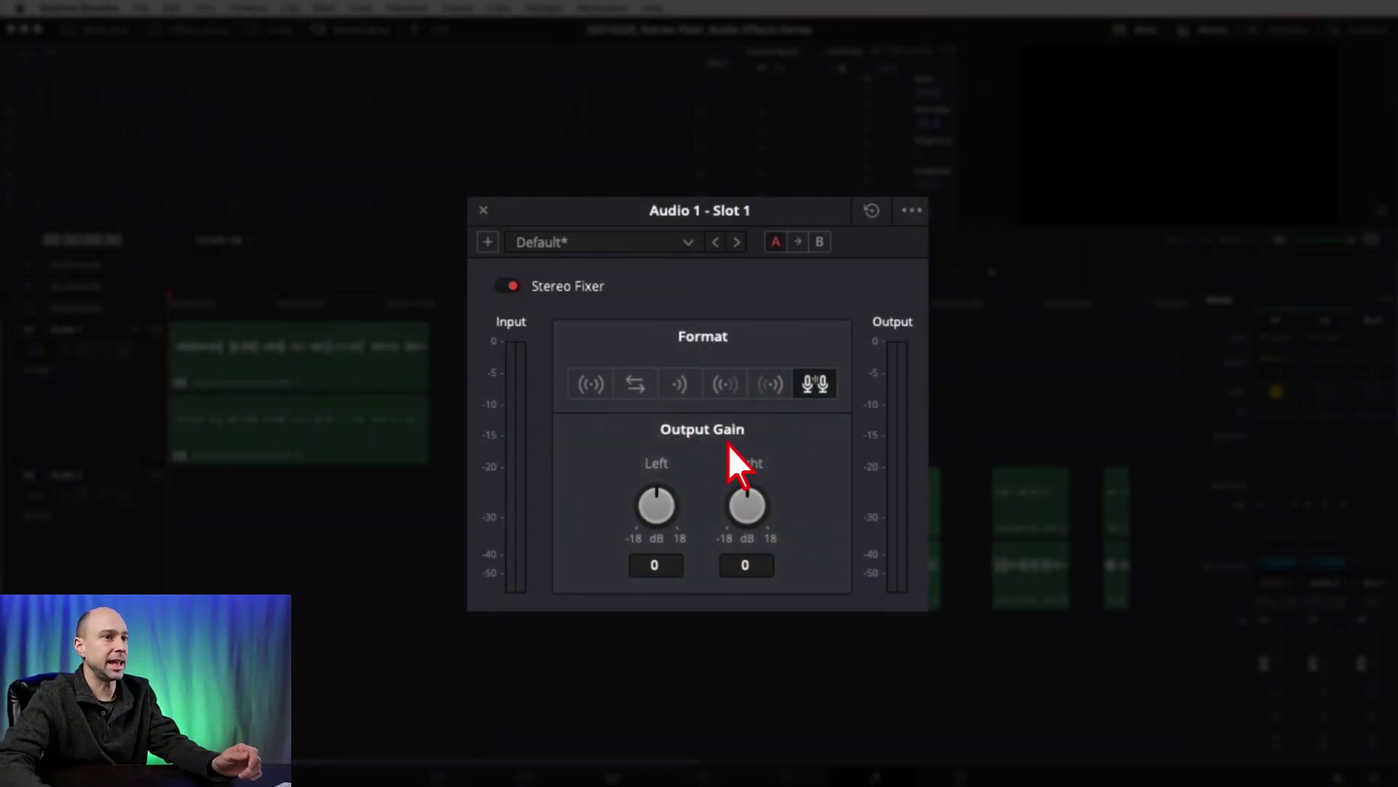
# Step: Lower the left output gain to -2.8 and reset it, raise the right to 7.4, then reset it to 0
pyautogui.moveTo(663, 506); pyautogui.dragTo(693, 536)
pyautogui.doubleClick(750, 523)
pyautogui.doubleClick(658, 510)
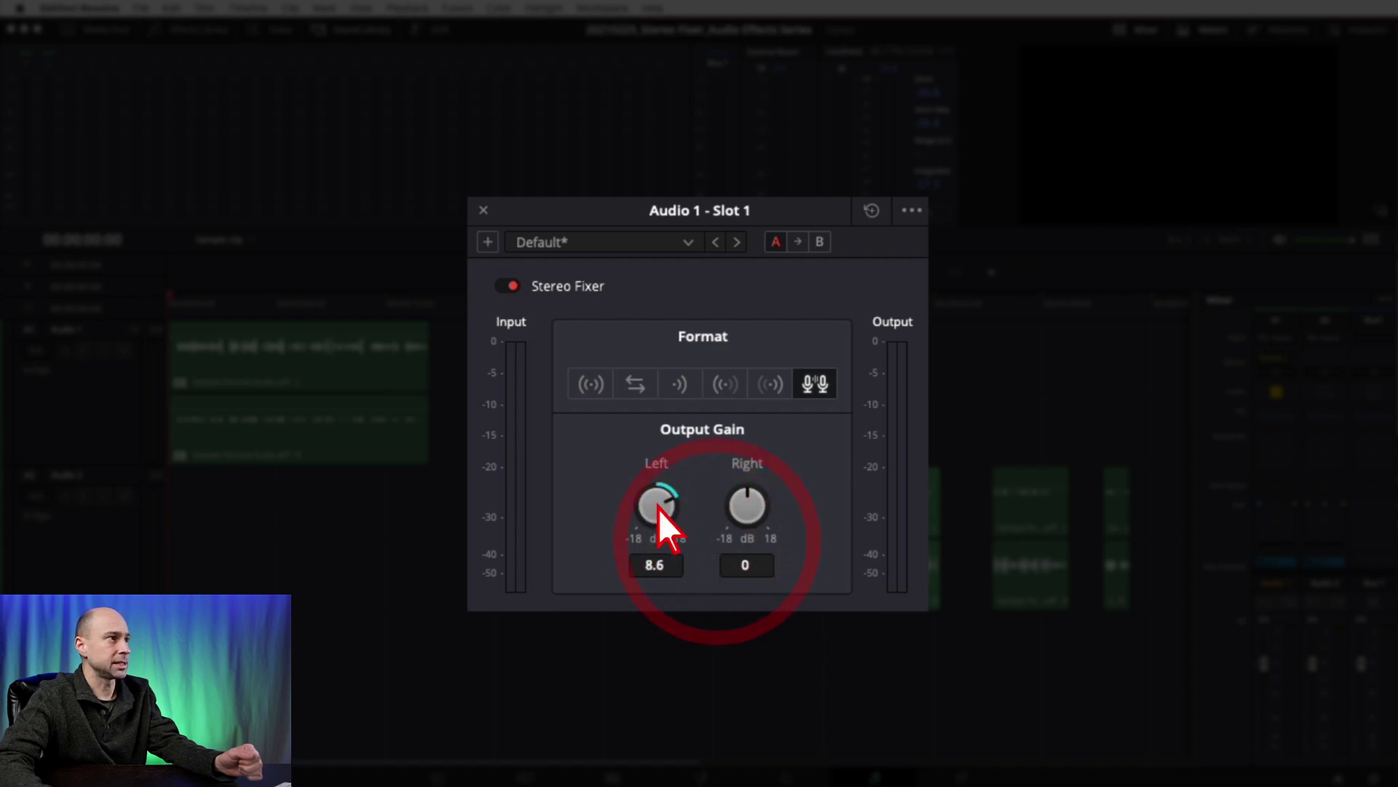
pyautogui.moveTo(768, 522); pyautogui.dragTo(722, 514)
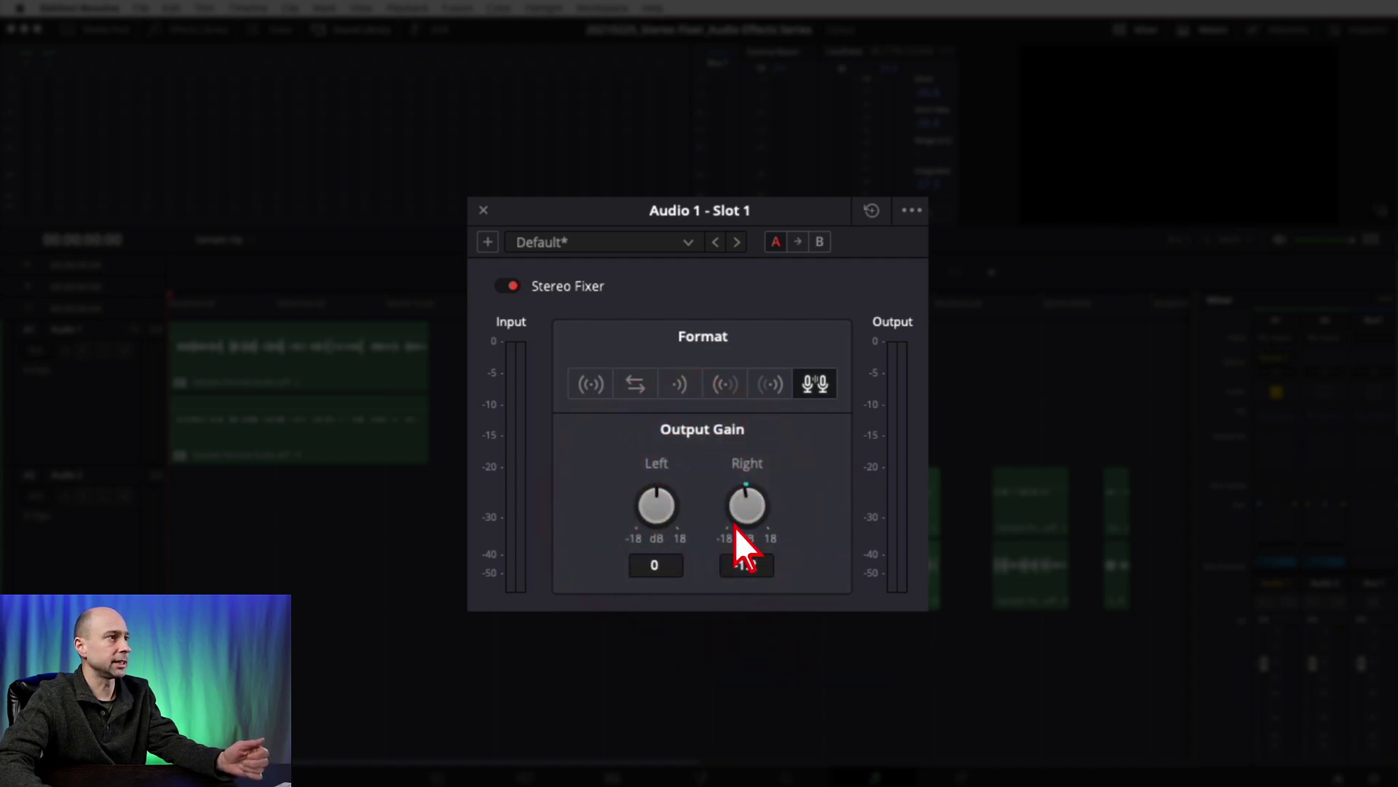
pyautogui.moveTo(810, 539); pyautogui.dragTo(823, 550)
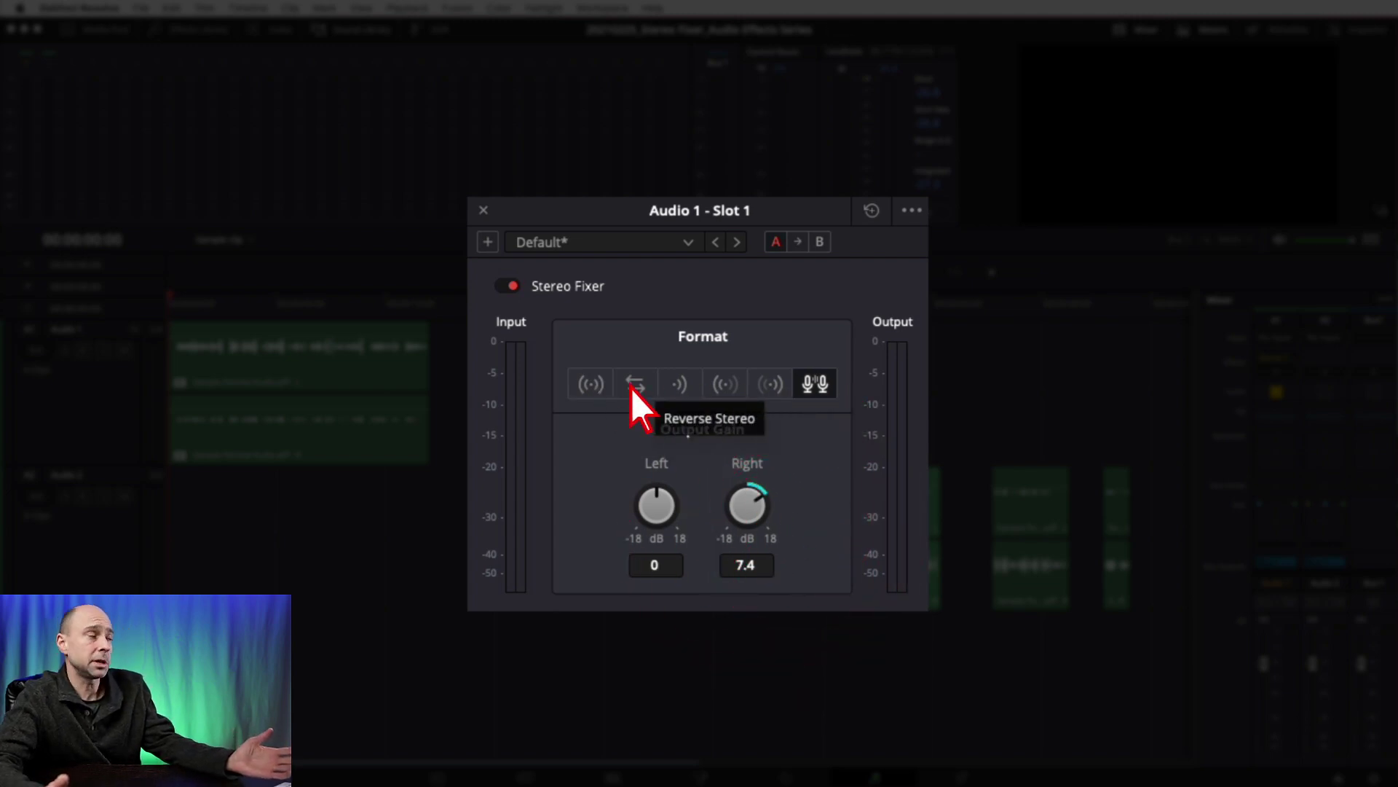
pyautogui.doubleClick(750, 509)
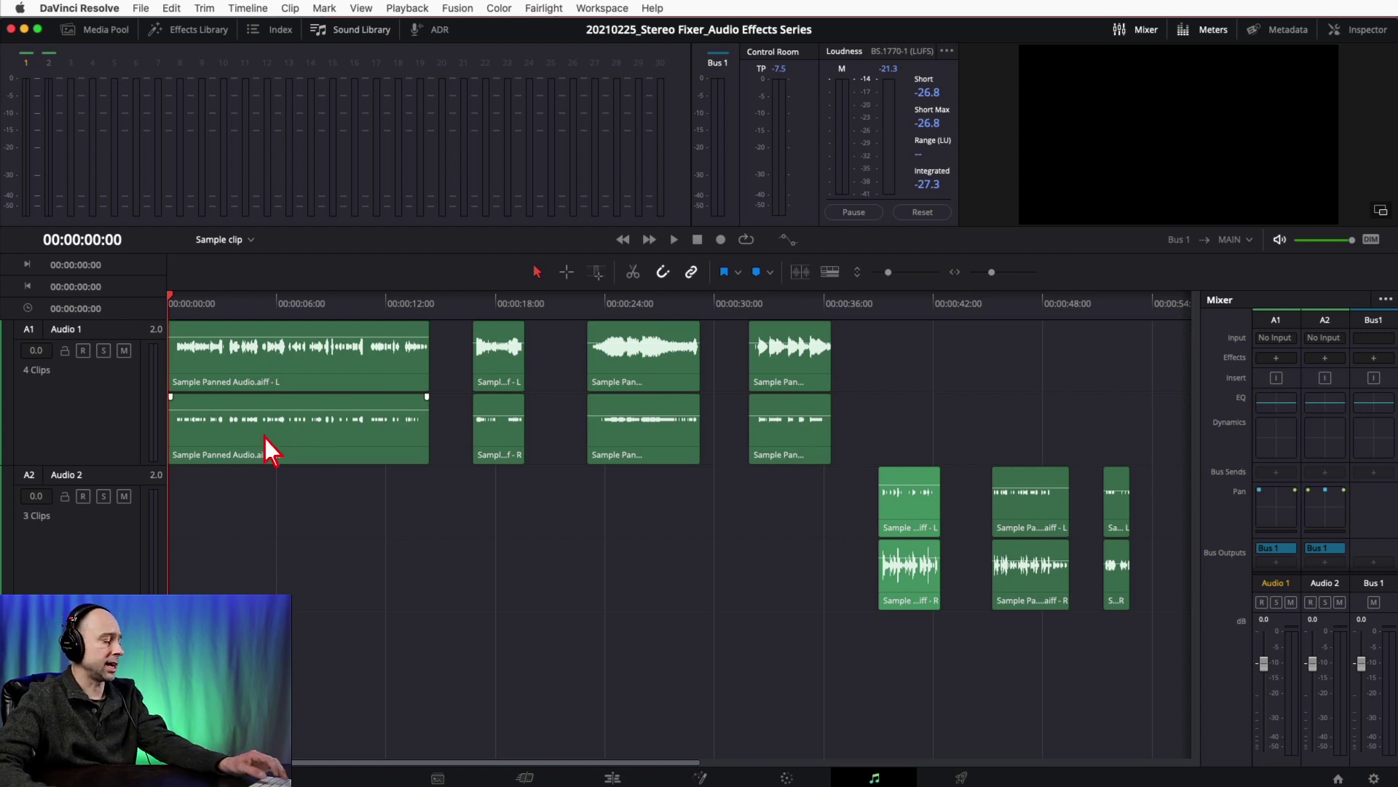
pyautogui.press('space')
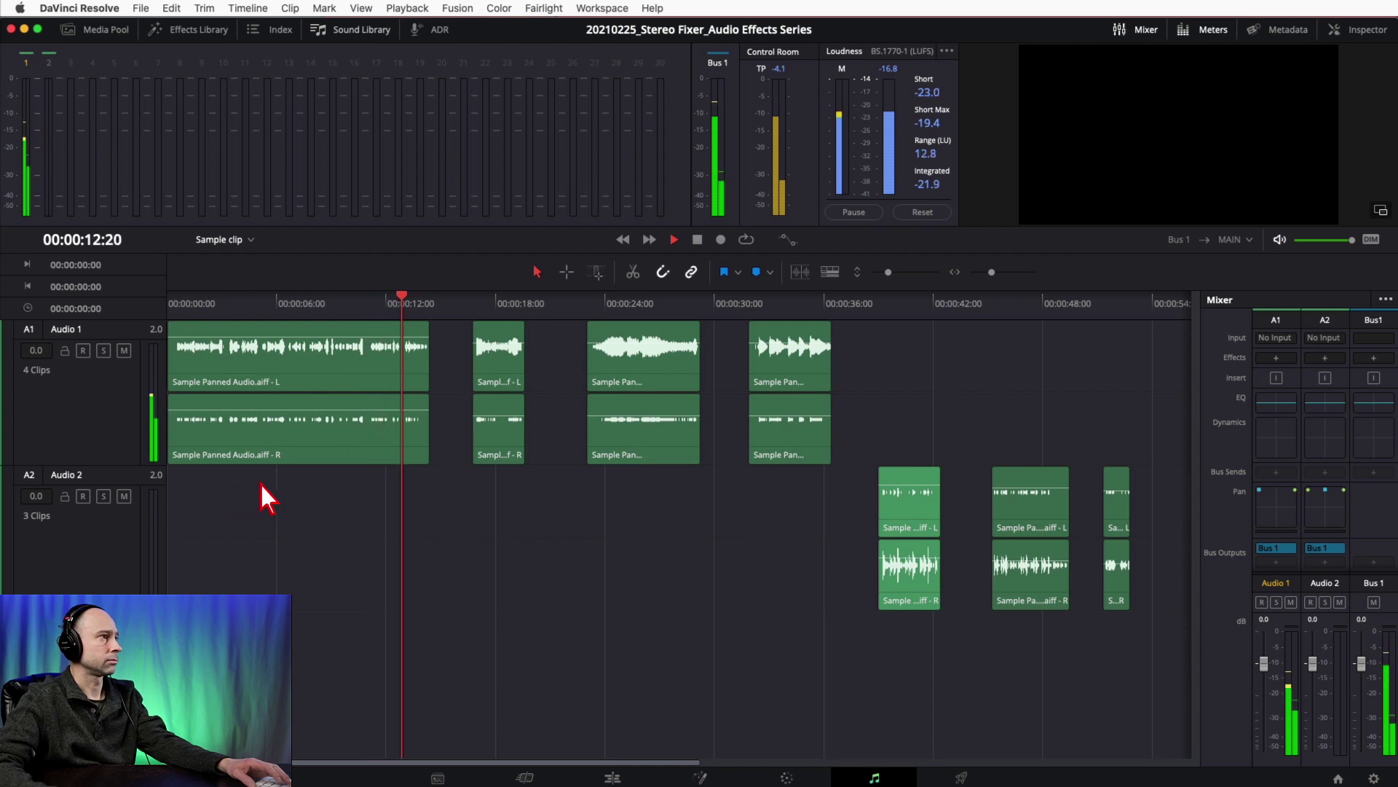
pyautogui.press('space')
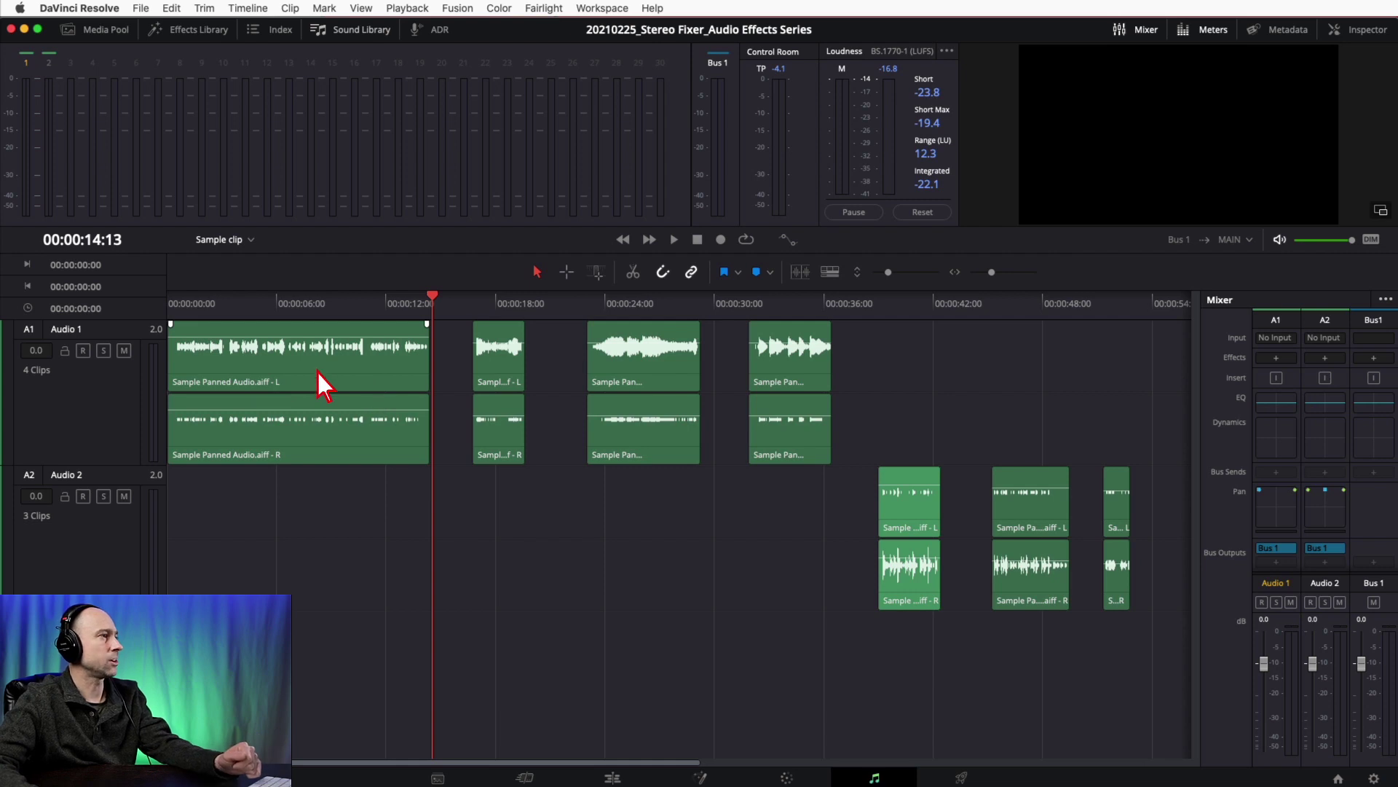
# Step: Apply Stereo Fixer to the first Audio 1 clip, move its window aside, and return the playhead to the start
pyautogui.click(190, 32)
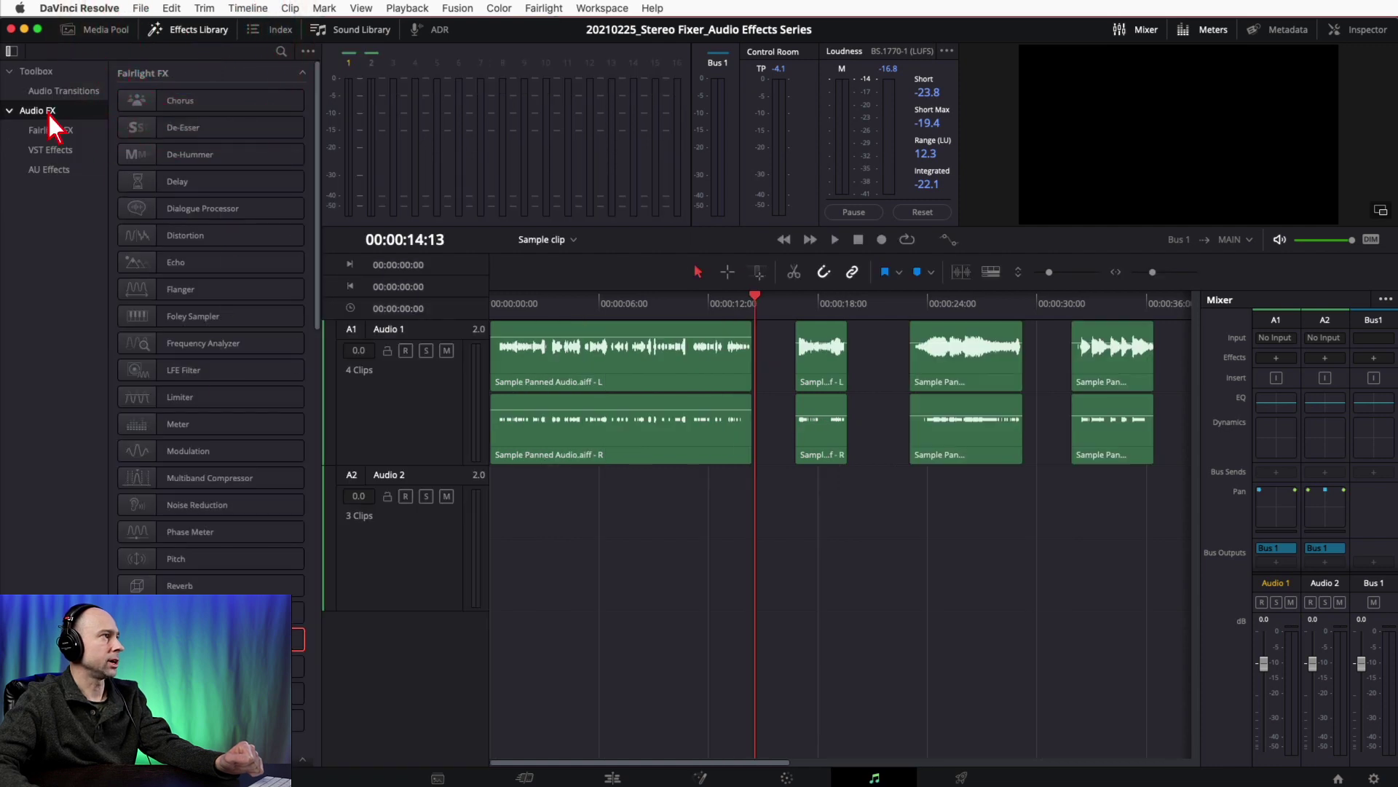
pyautogui.moveTo(287, 638); pyautogui.dragTo(622, 375)
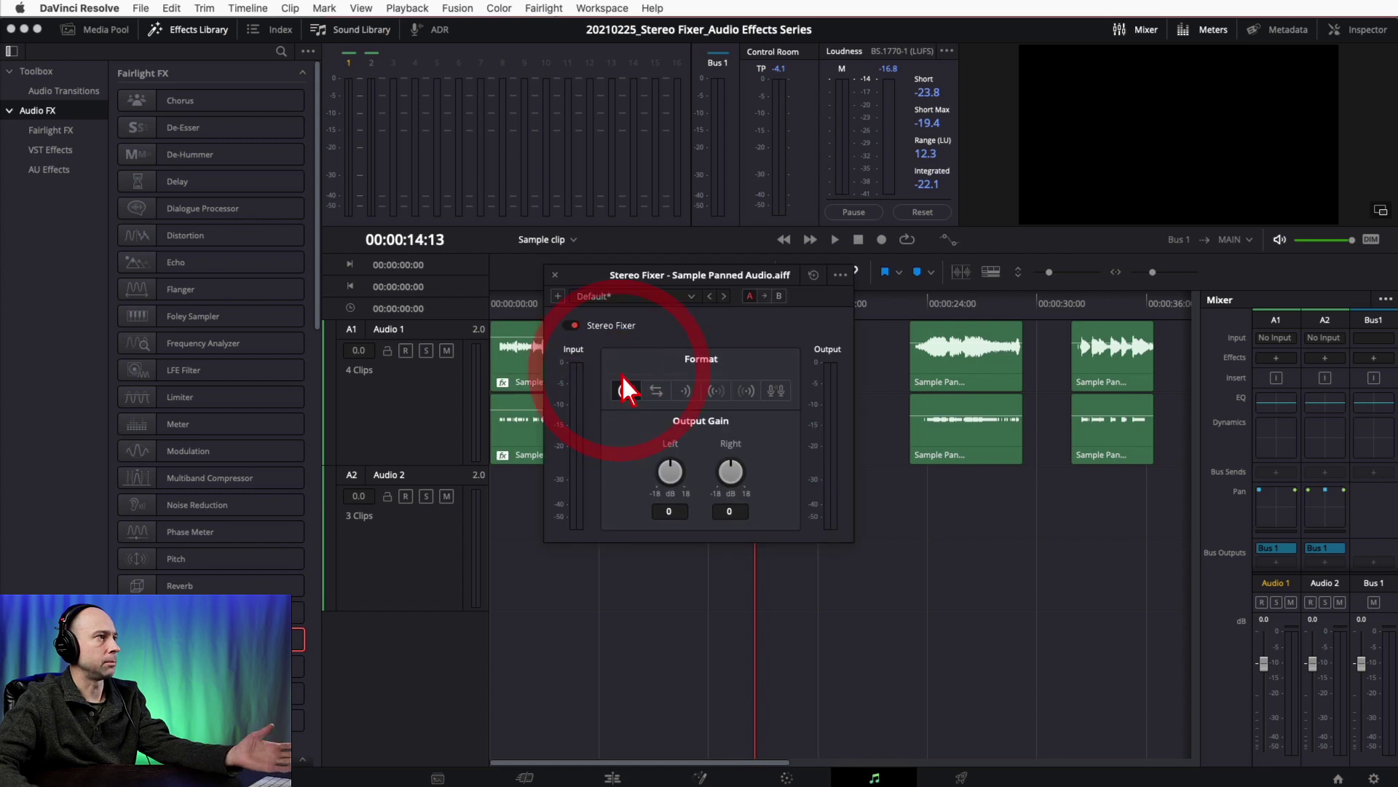
pyautogui.moveTo(665, 277); pyautogui.dragTo(912, 276)
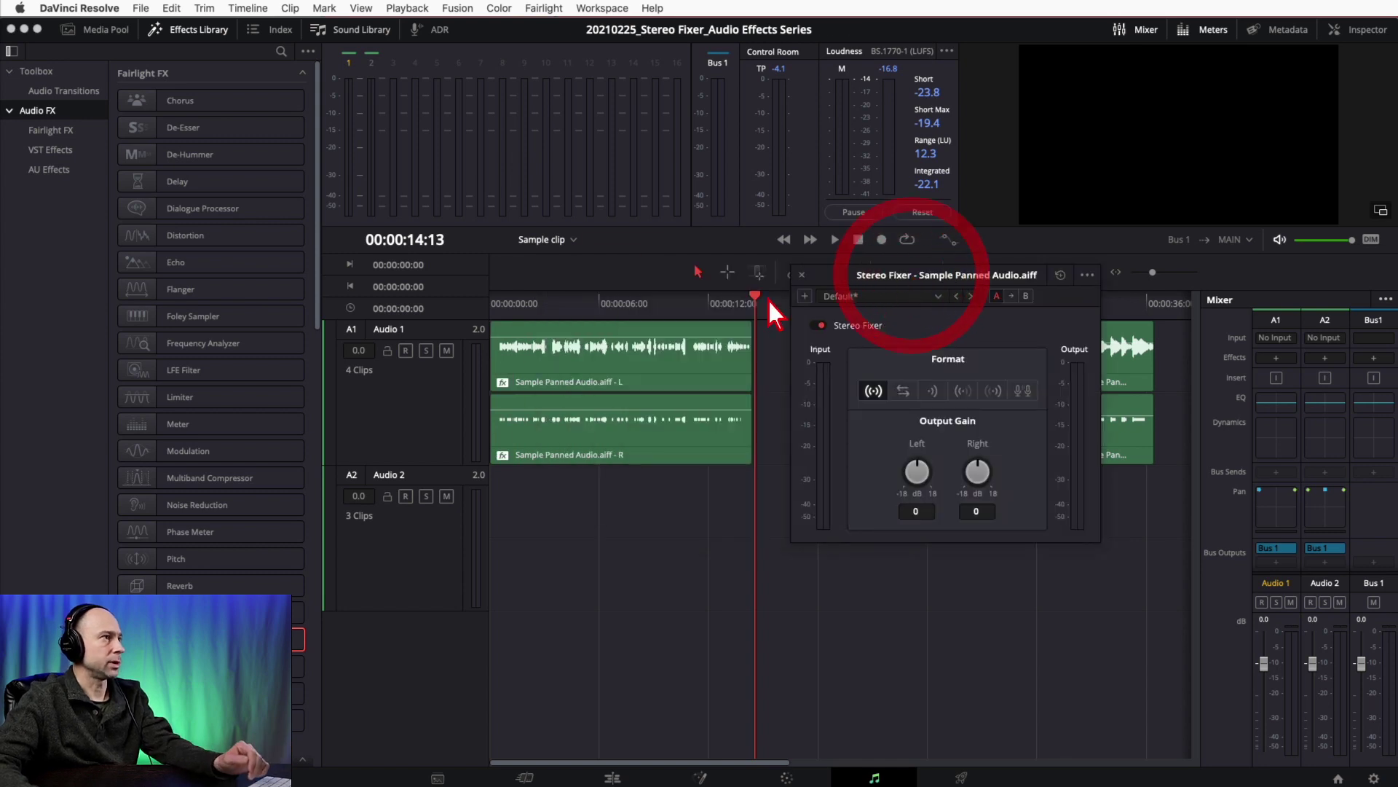
pyautogui.click(495, 310)
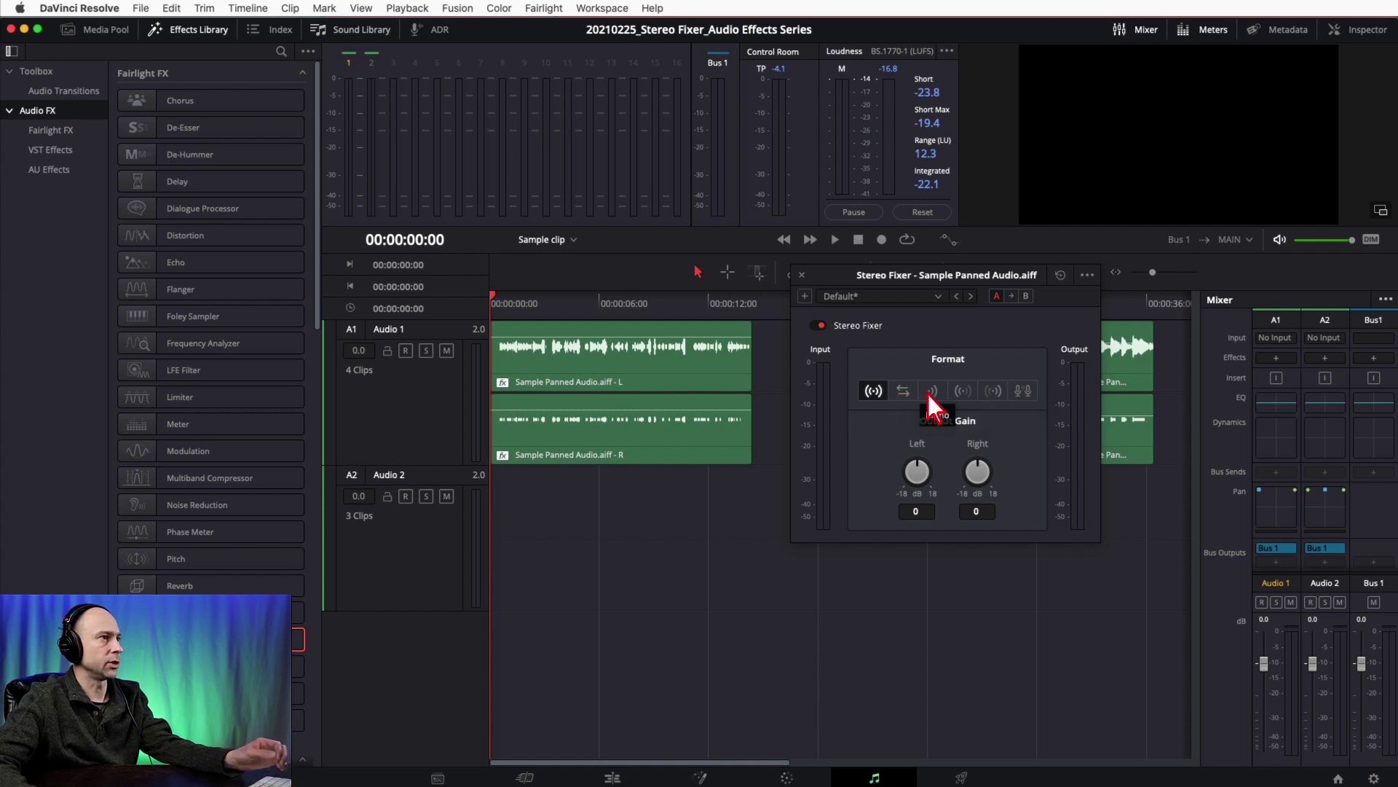
pyautogui.press('space')
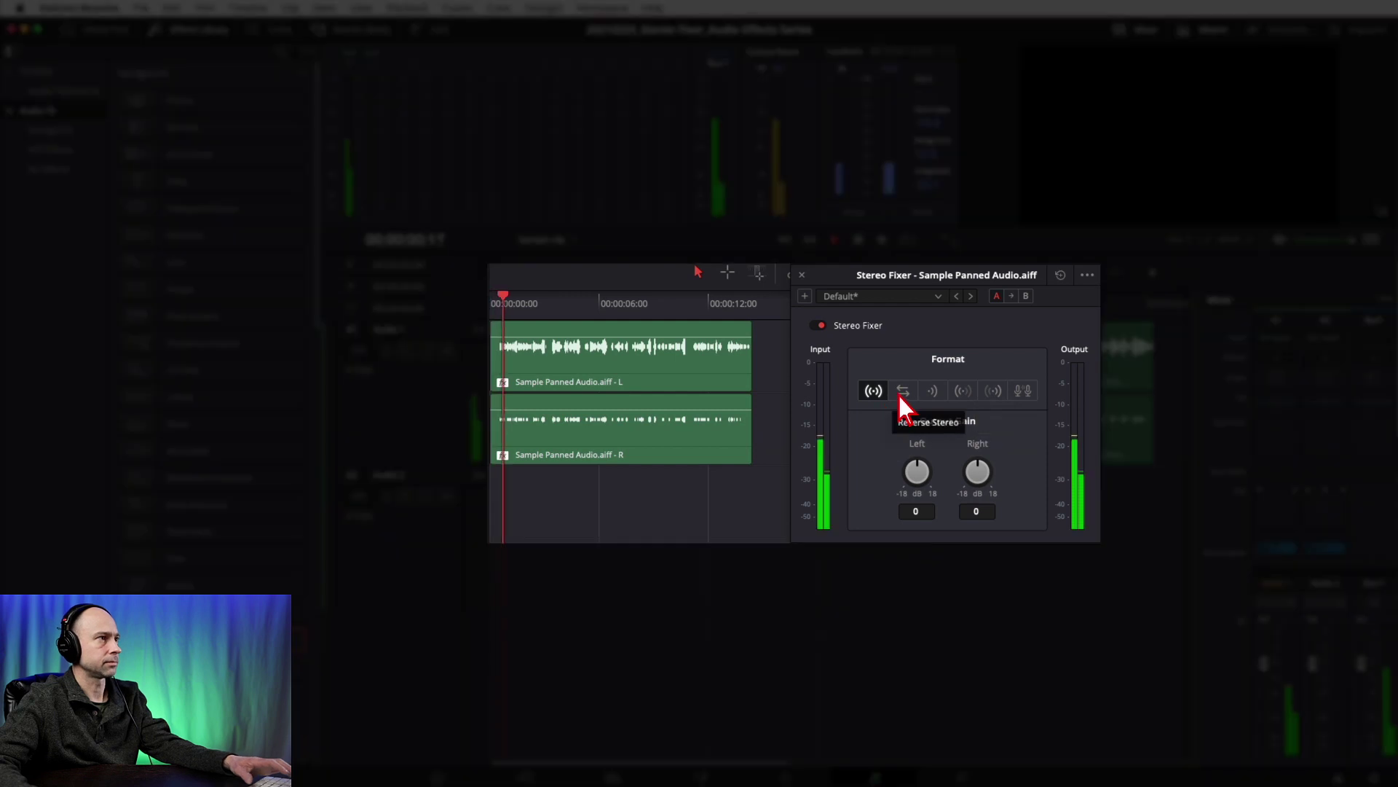
pyautogui.click(903, 394)
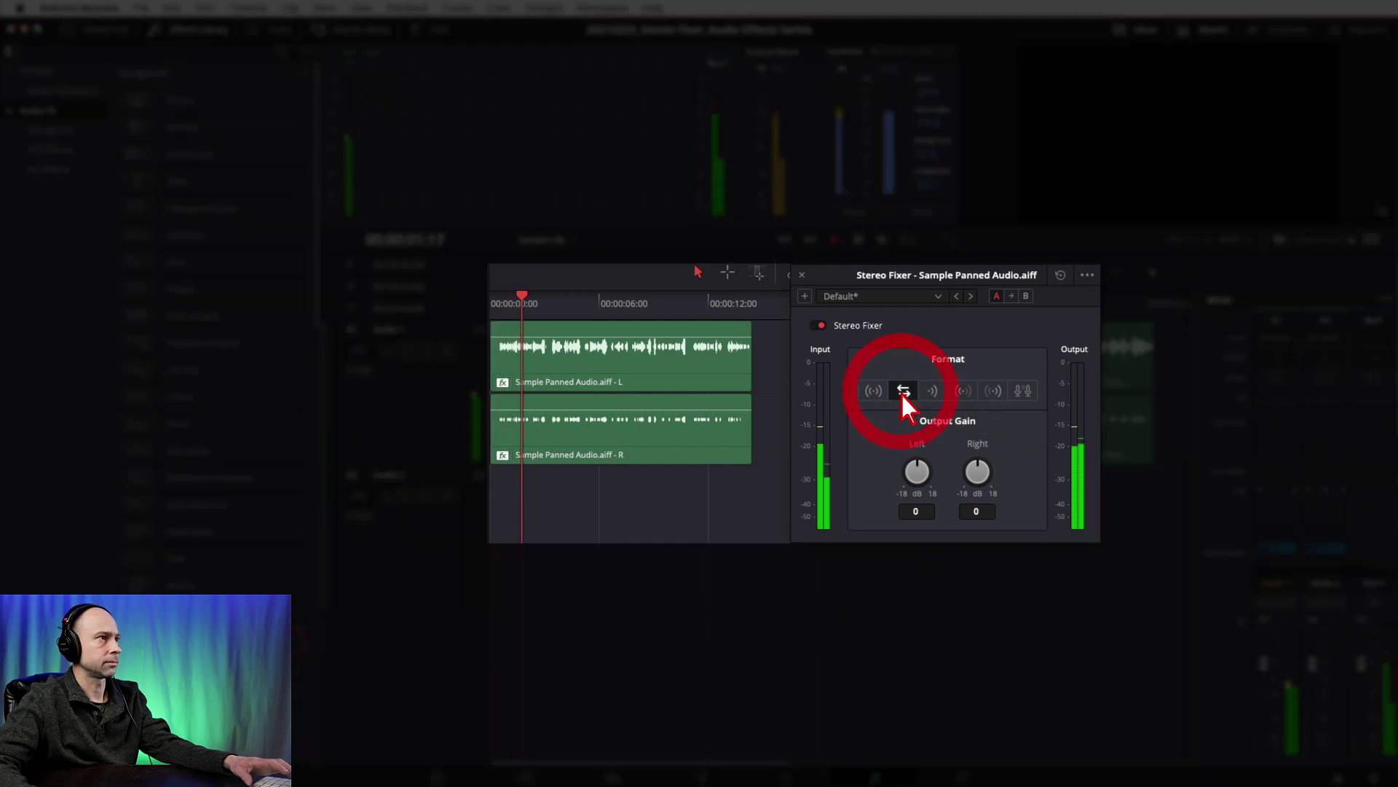
pyautogui.click(939, 397)
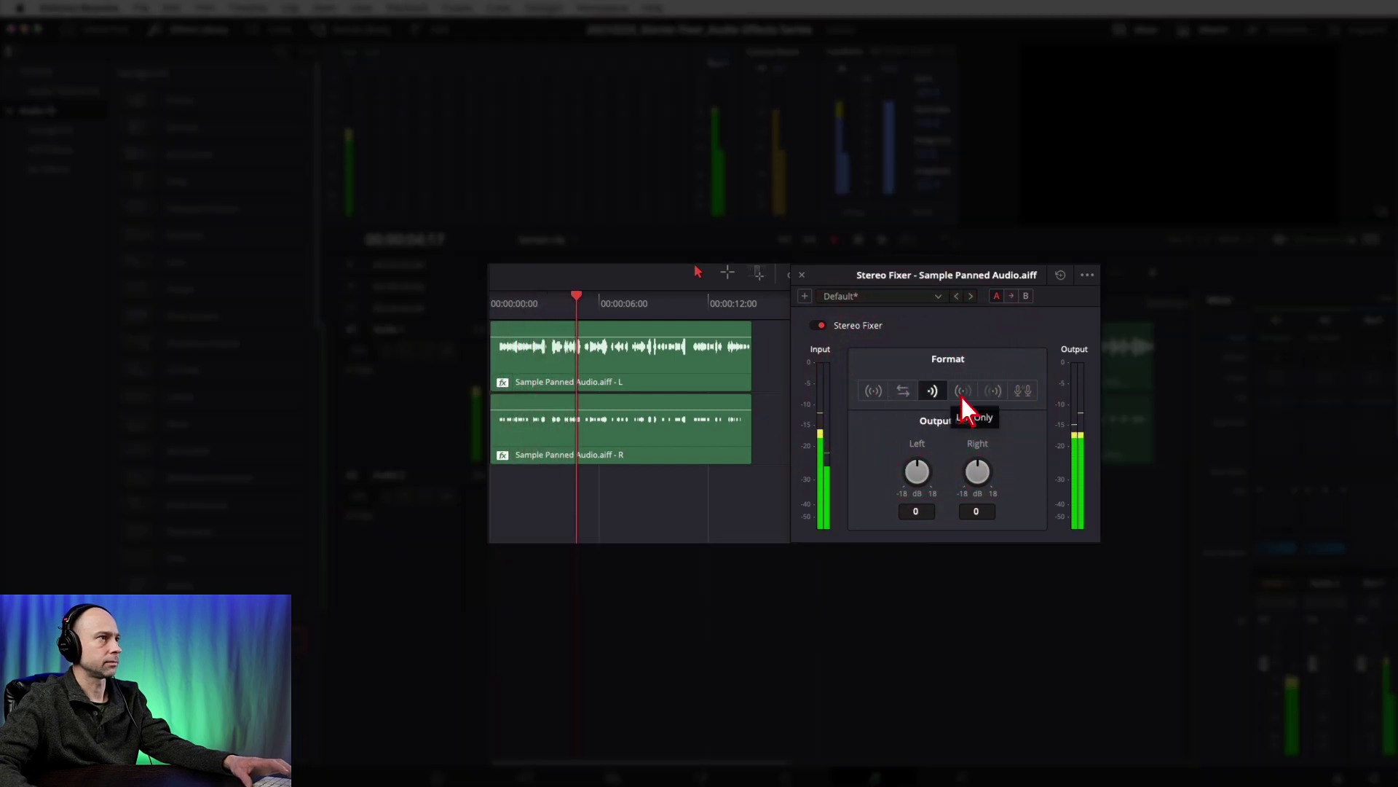
pyautogui.click(962, 399)
pyautogui.click(993, 394)
pyautogui.click(1022, 393)
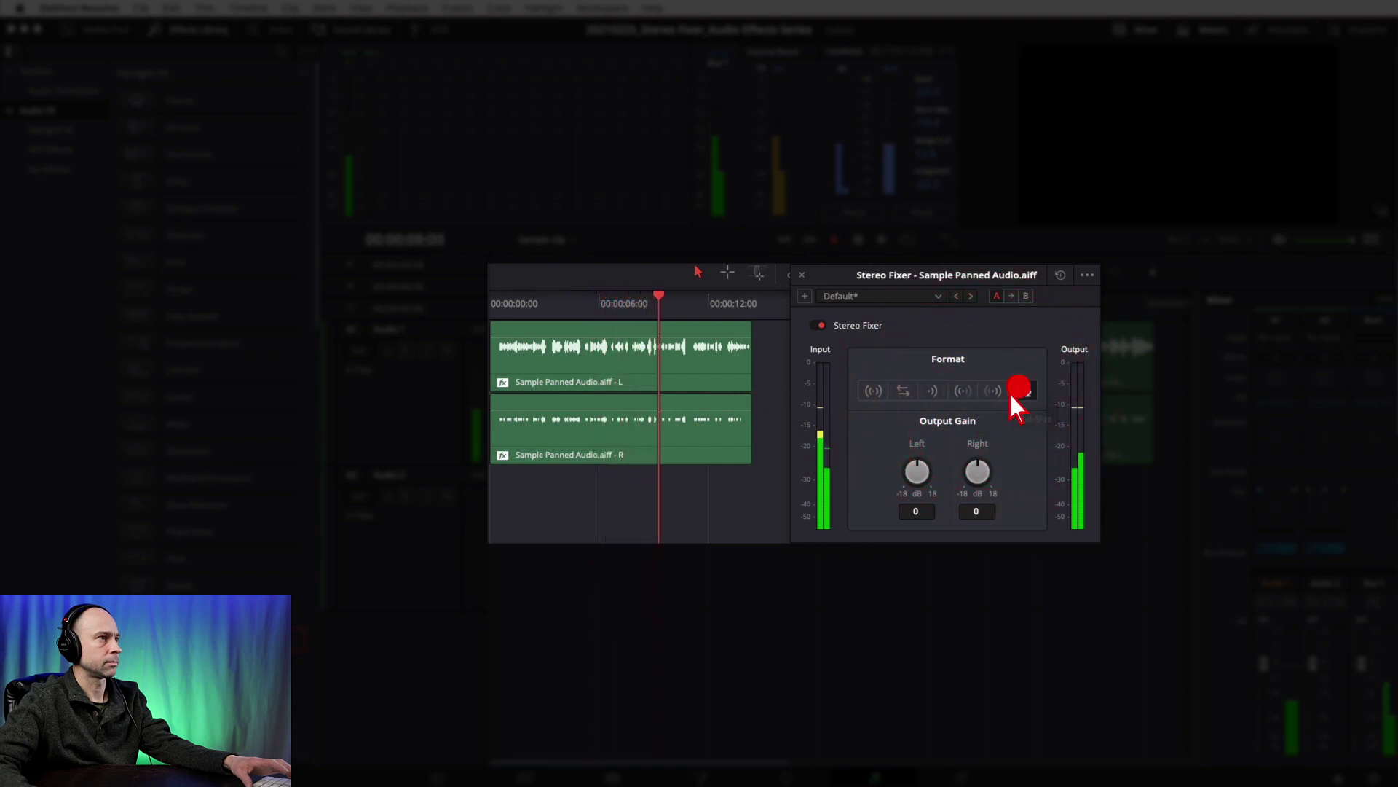
pyautogui.click(874, 394)
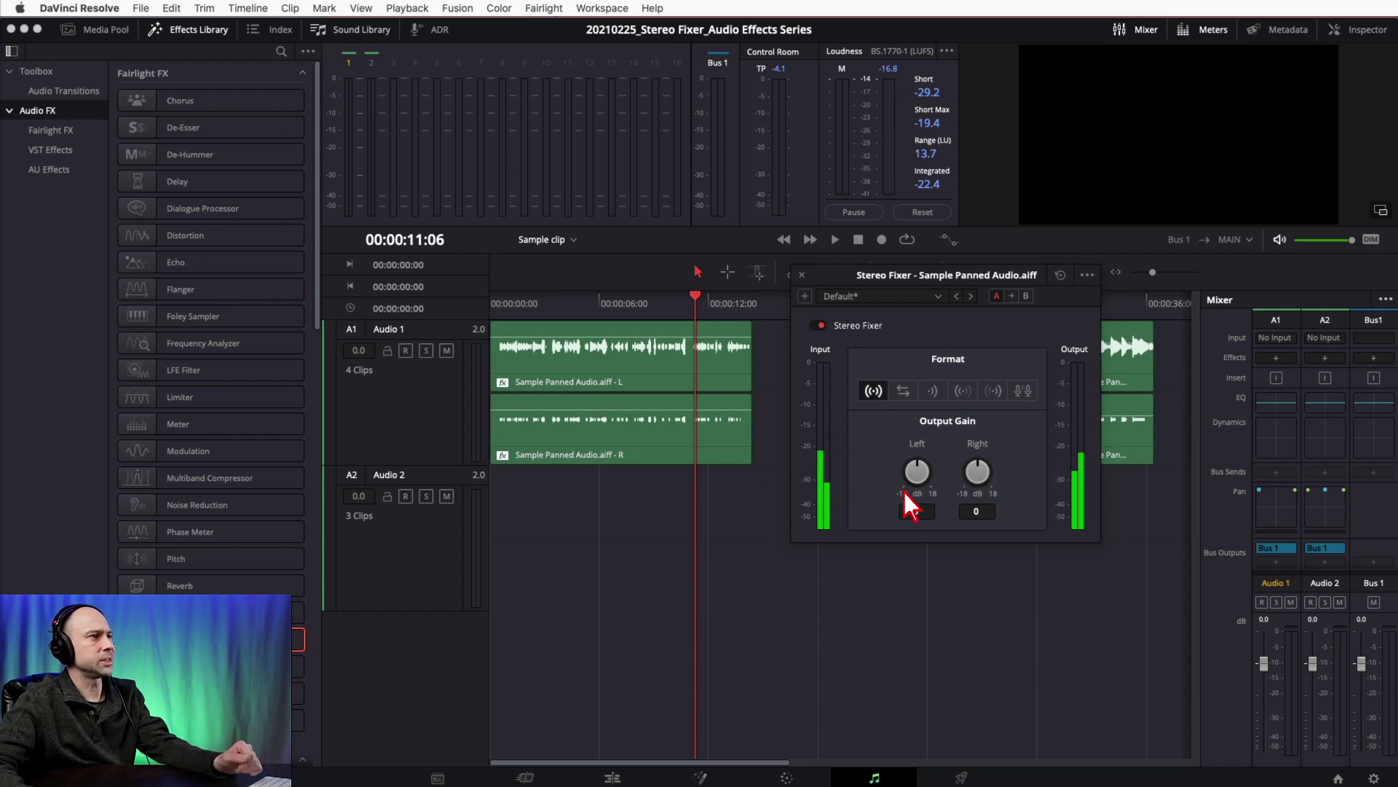
pyautogui.click(874, 392)
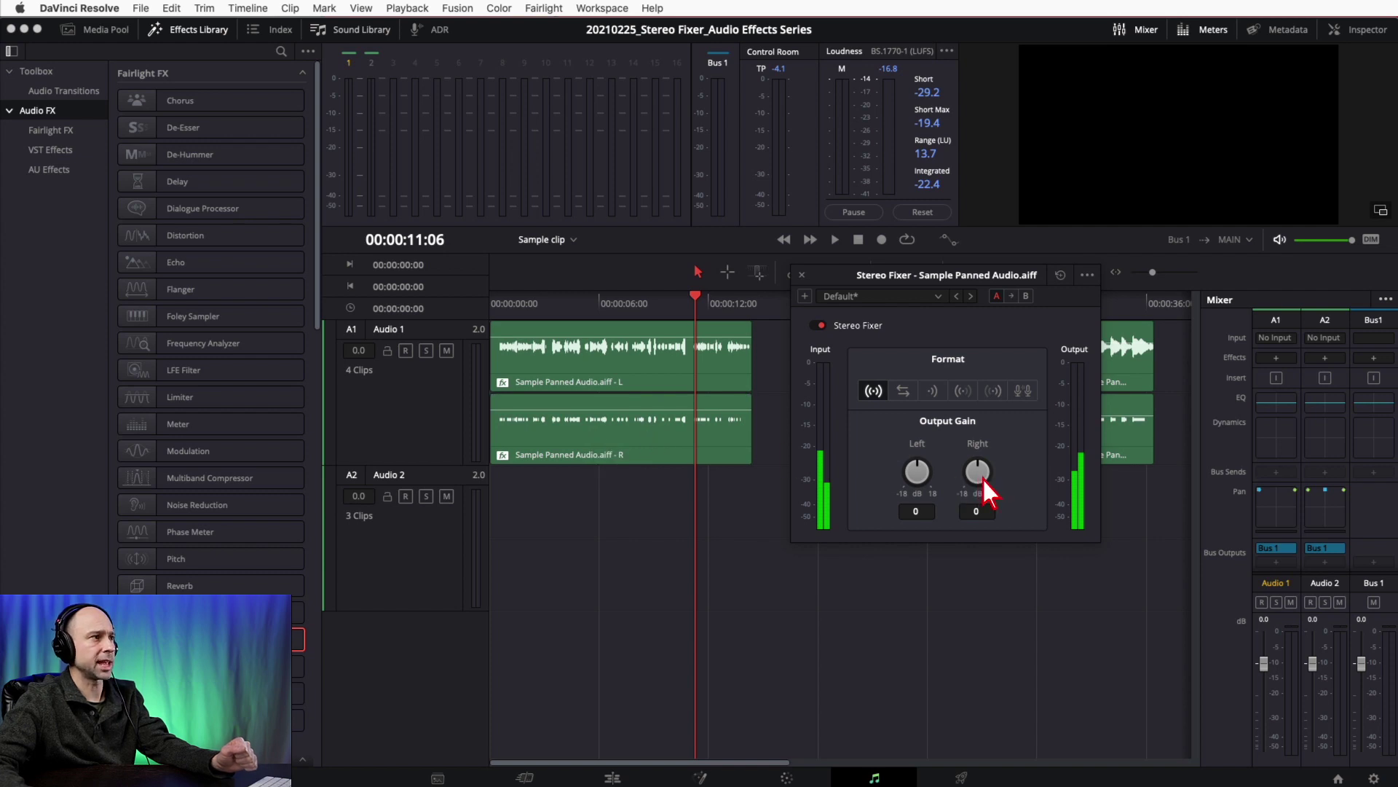
pyautogui.click(500, 300)
pyautogui.press('space')
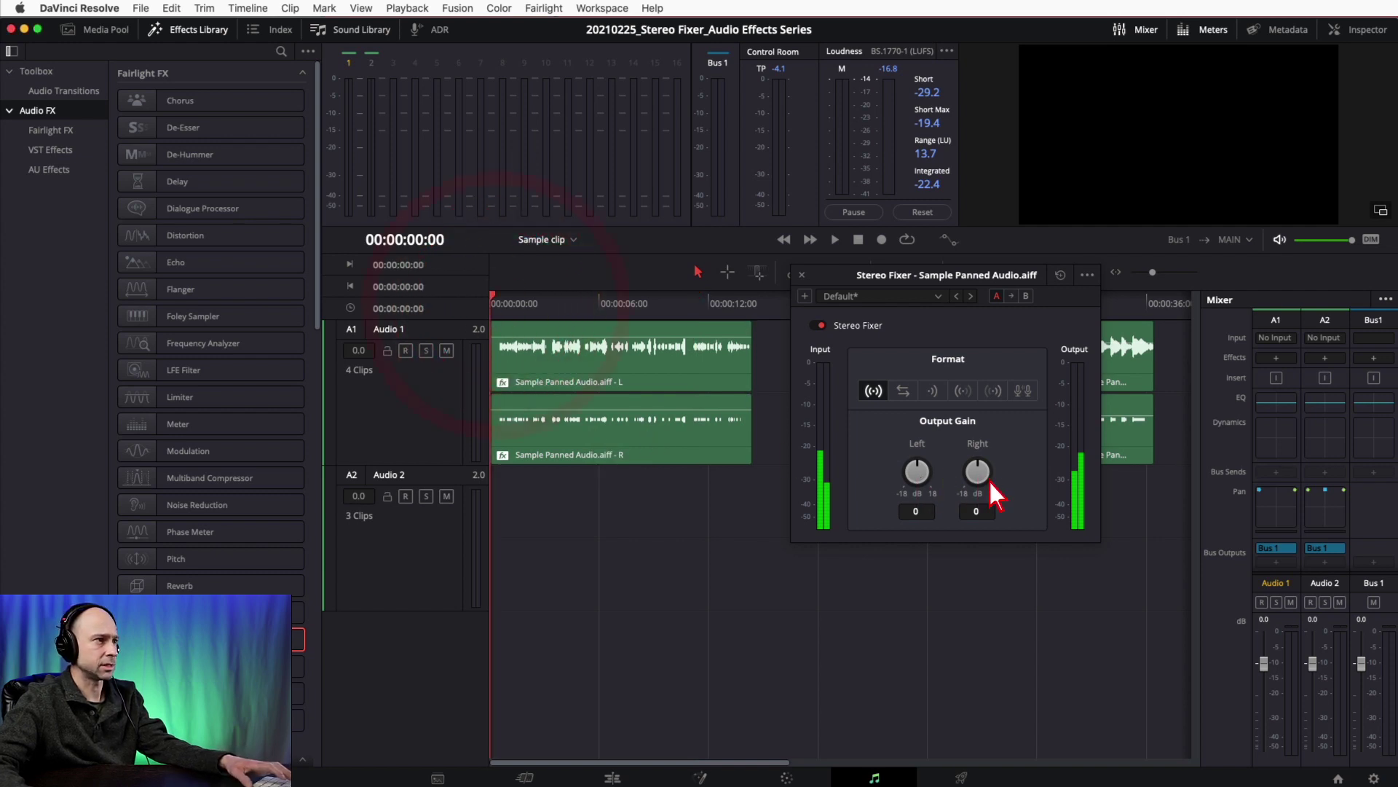
pyautogui.moveTo(983, 477); pyautogui.dragTo(1042, 532)
pyautogui.moveTo(985, 481); pyautogui.dragTo(1042, 528)
pyautogui.click(941, 495)
pyautogui.moveTo(986, 474); pyautogui.dragTo(1099, 571)
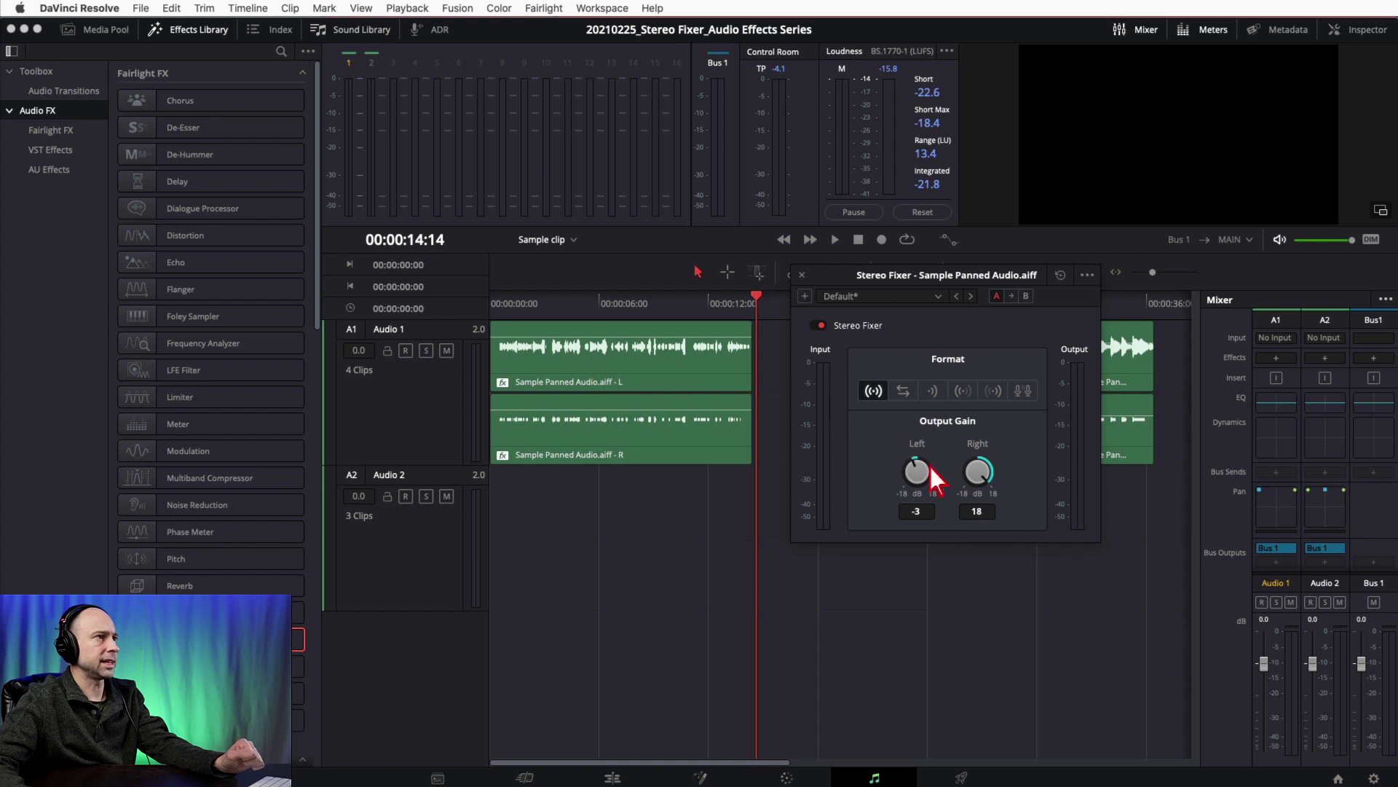
pyautogui.click(500, 315)
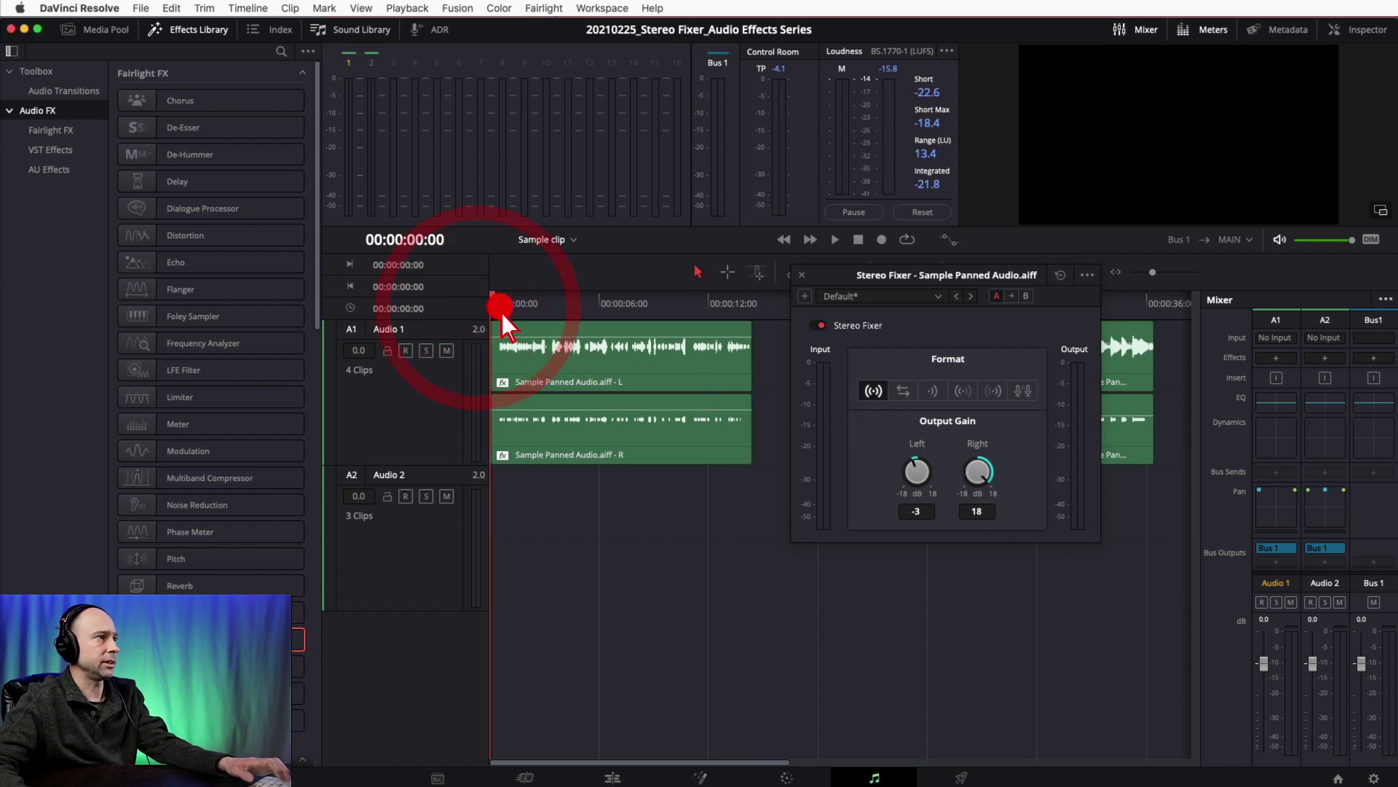
pyautogui.doubleClick(981, 469)
pyautogui.doubleClick(911, 472)
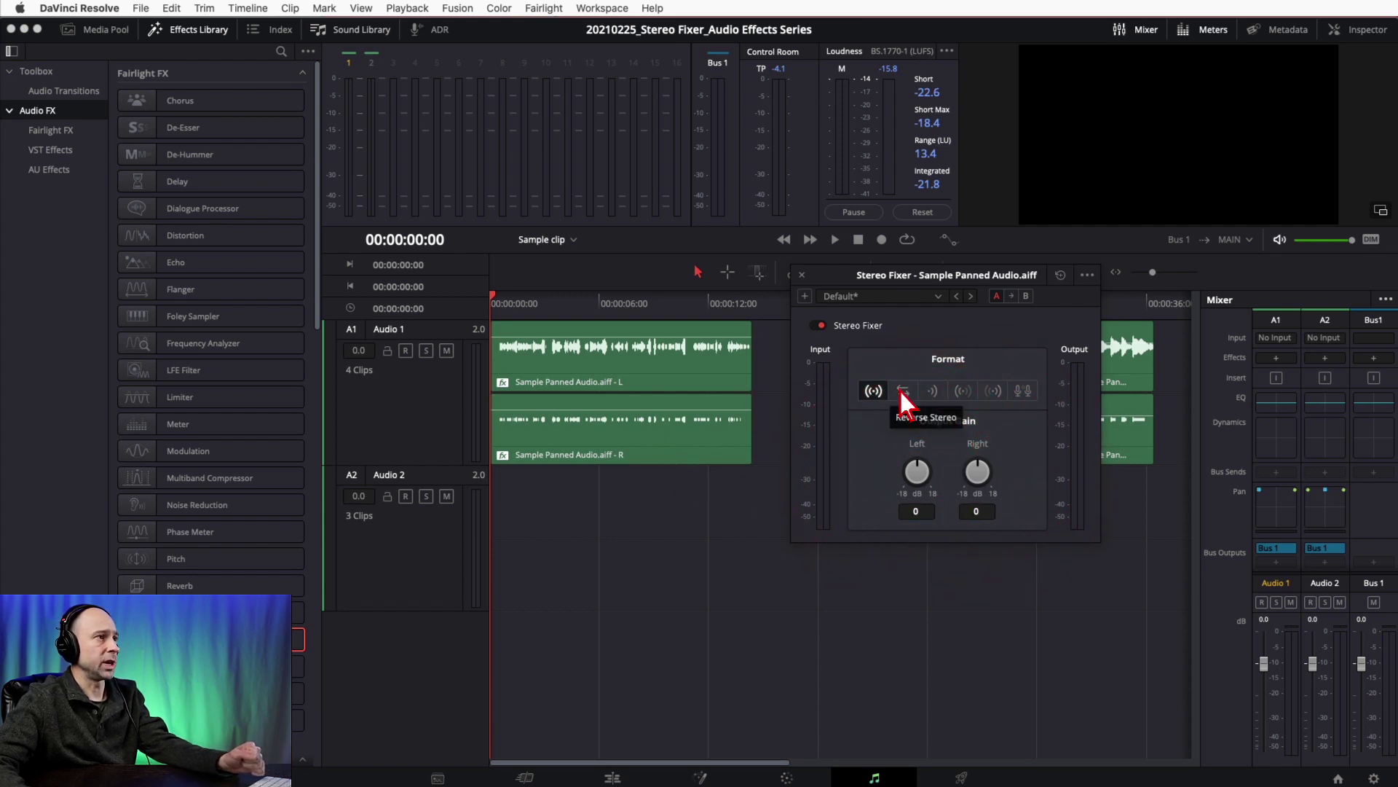
# Step: Set the clip's Stereo Fixer to Mono with output gains -2.8 dB left and 5.8 dB right, then close it
pyautogui.click(928, 397)
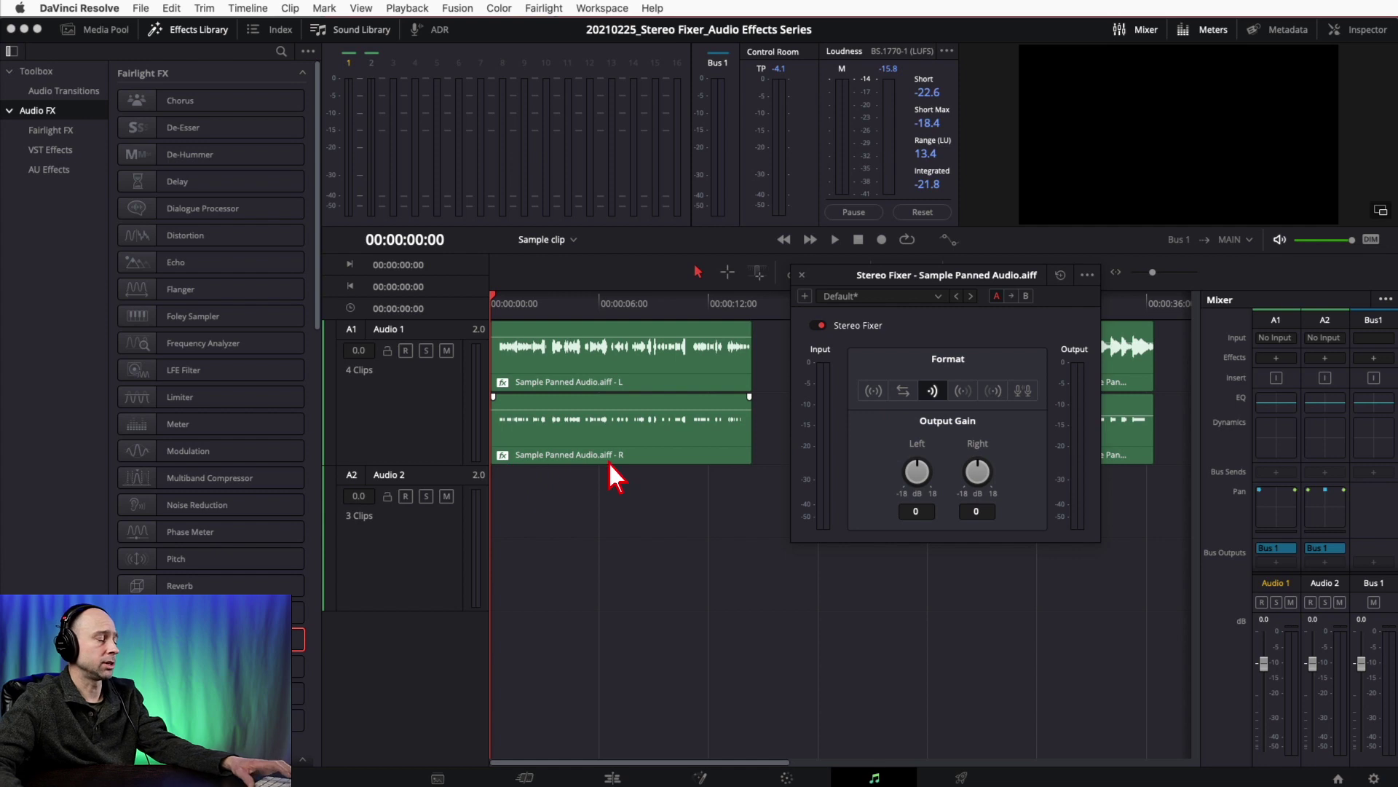
pyautogui.press('space')
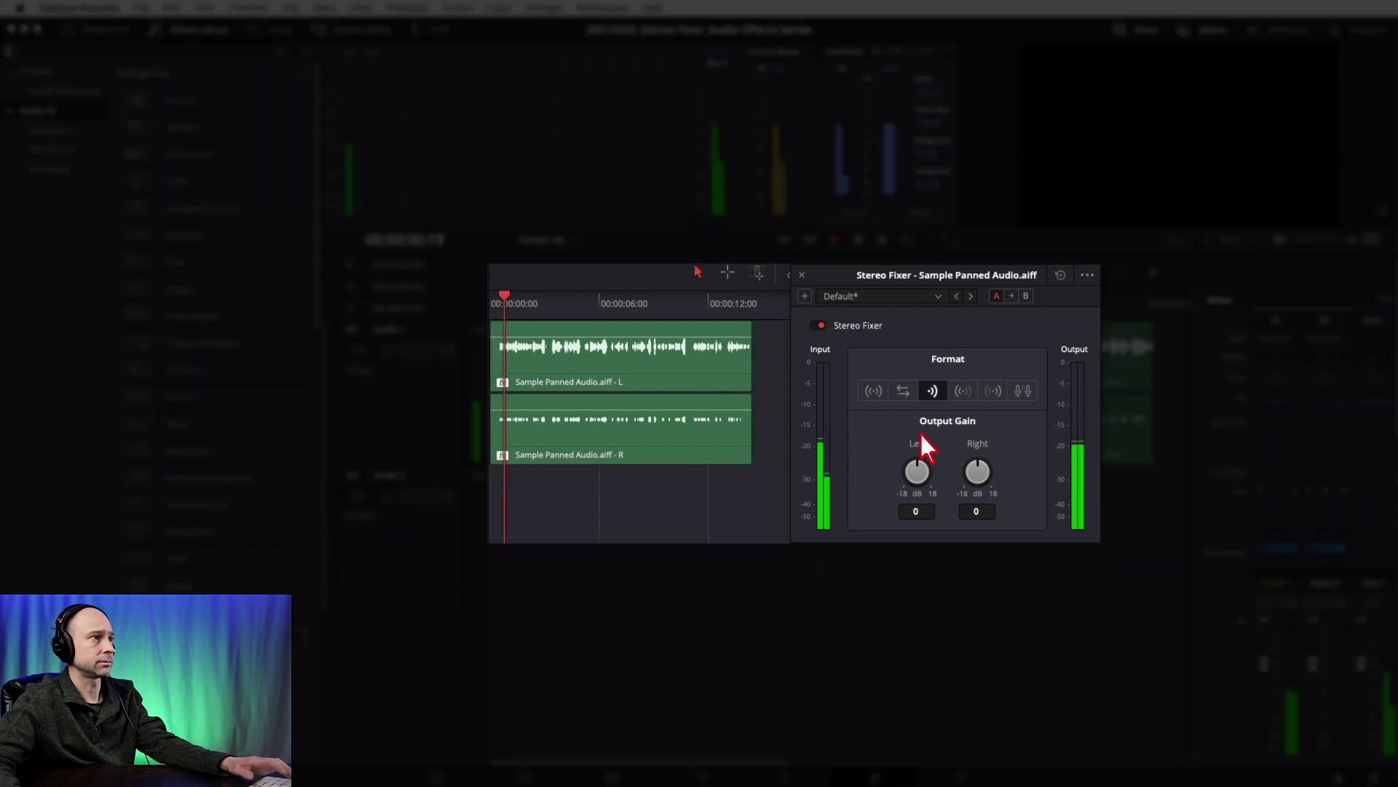
pyautogui.moveTo(983, 459)
pyautogui.mouseDown()
pyautogui.moveTo(1019, 504)
pyautogui.moveTo(980, 482)
pyautogui.moveTo(983, 468)
pyautogui.moveTo(986, 483)
pyautogui.moveTo(912, 477)
pyautogui.moveTo(978, 475)
pyautogui.mouseUp()
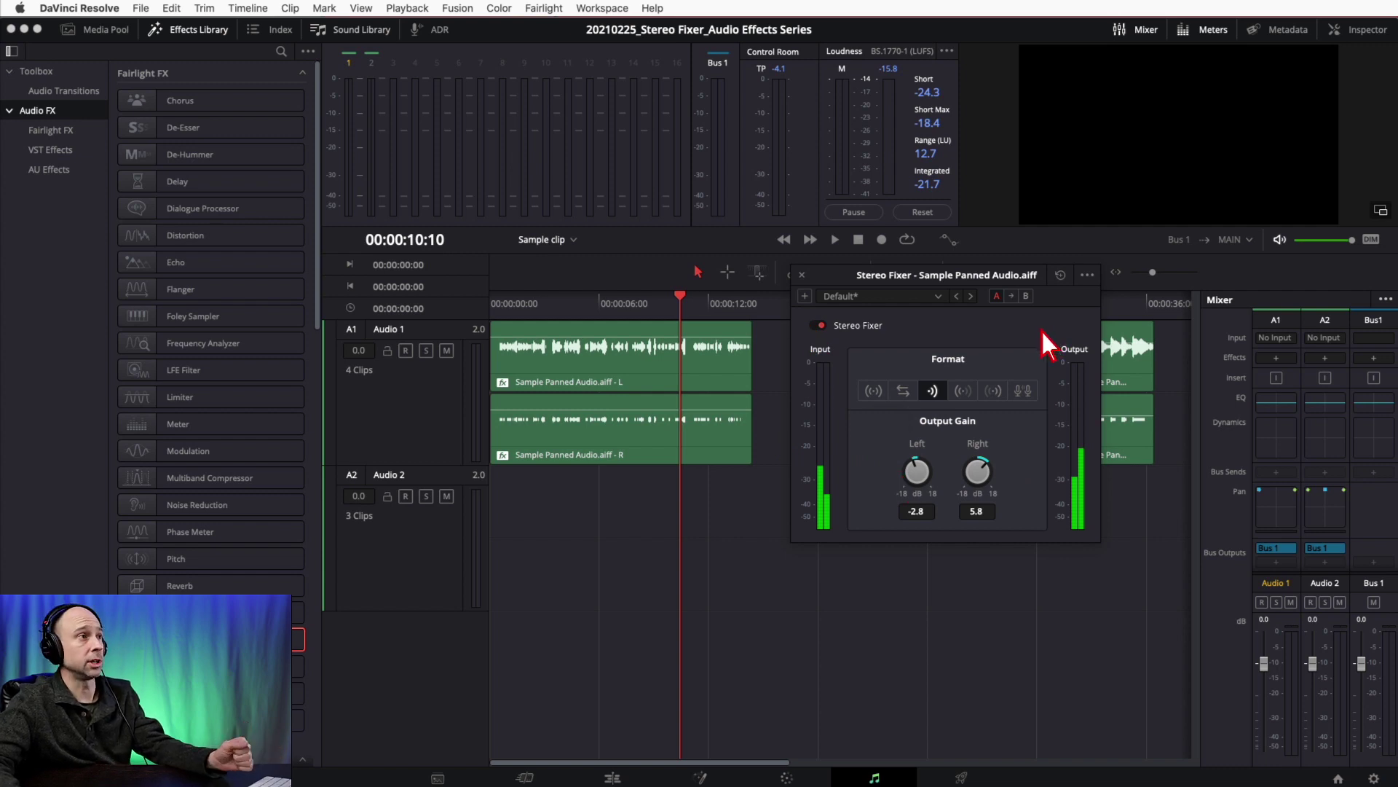
pyautogui.click(802, 275)
# Step: Preview the short second Audio 1 clip and apply Stereo Fixer to it
pyautogui.click(797, 318)
pyautogui.press('space')
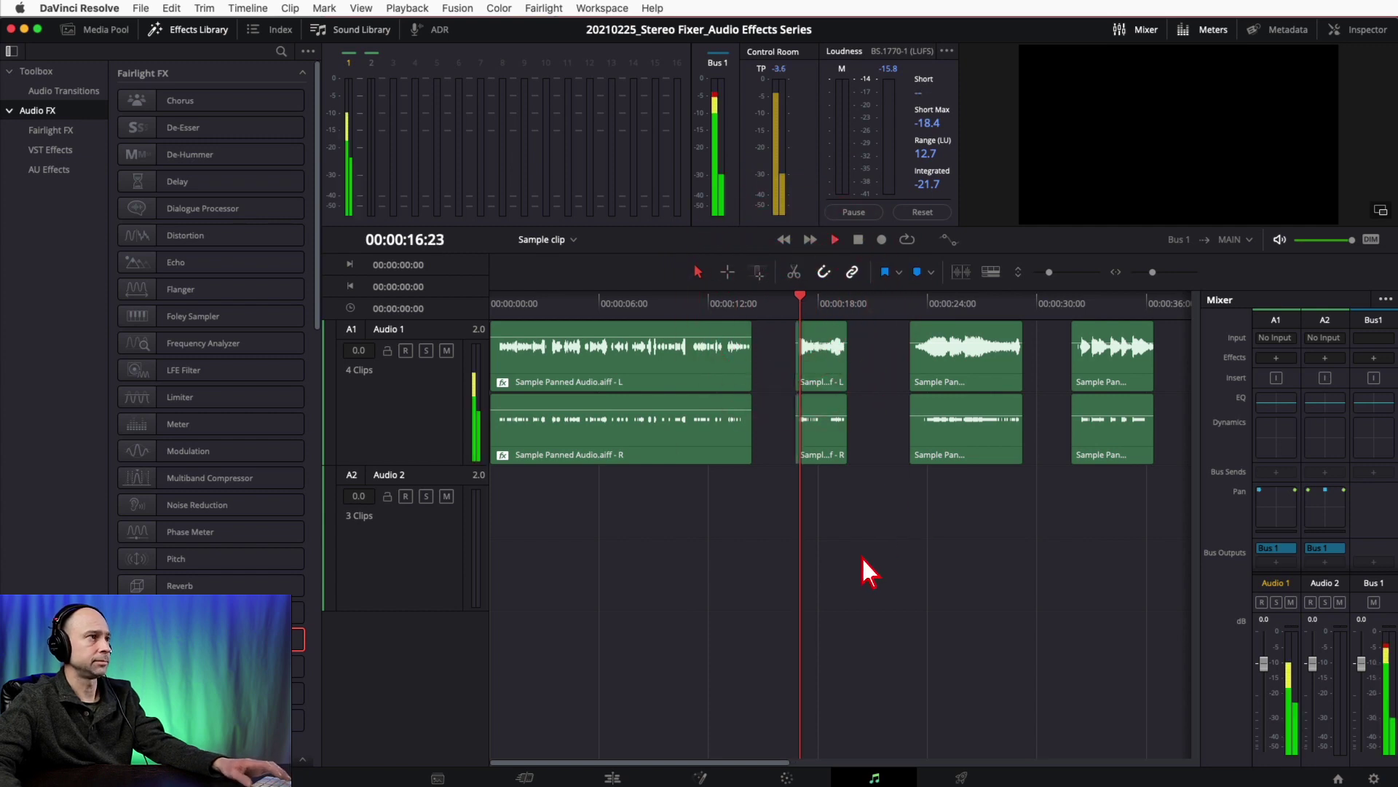
pyautogui.press('space')
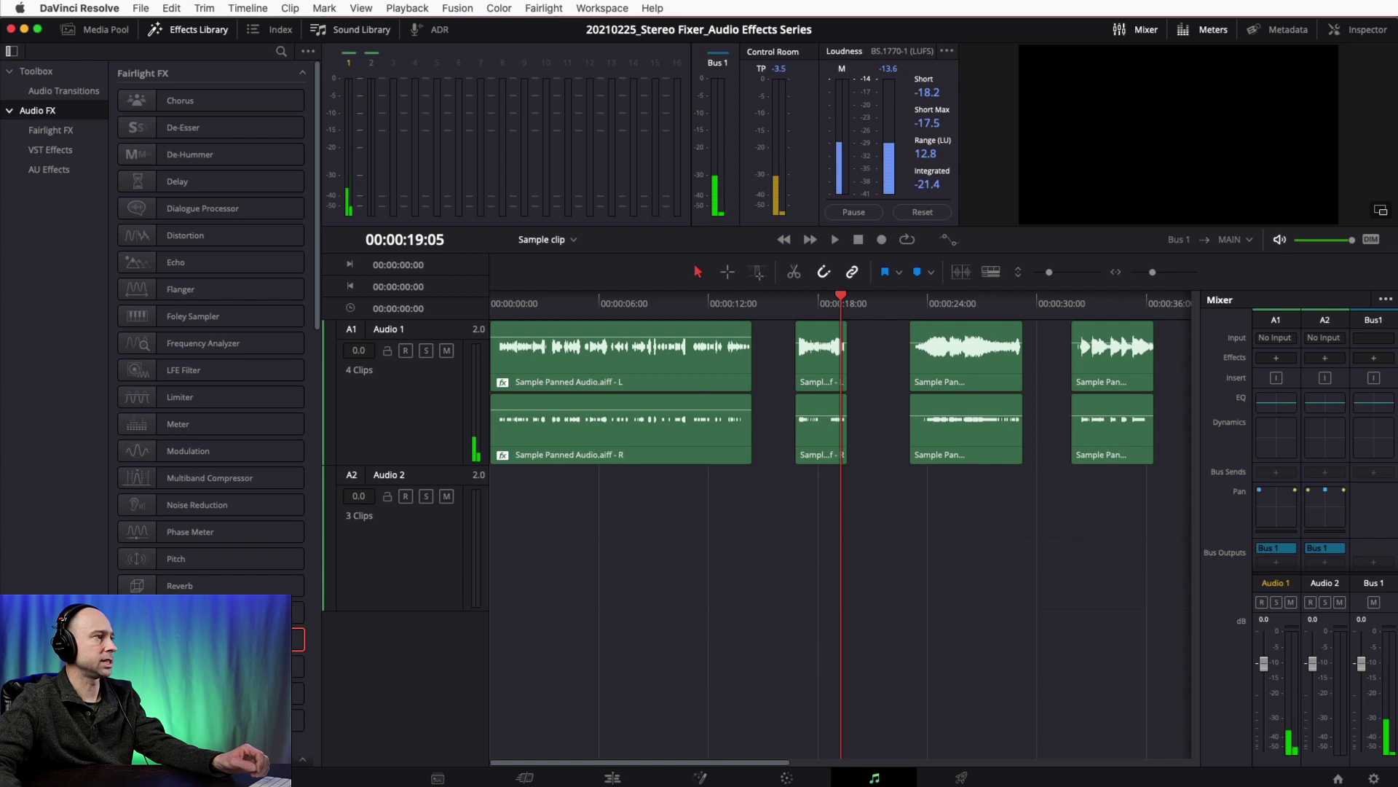
pyautogui.moveTo(219, 639); pyautogui.dragTo(816, 358)
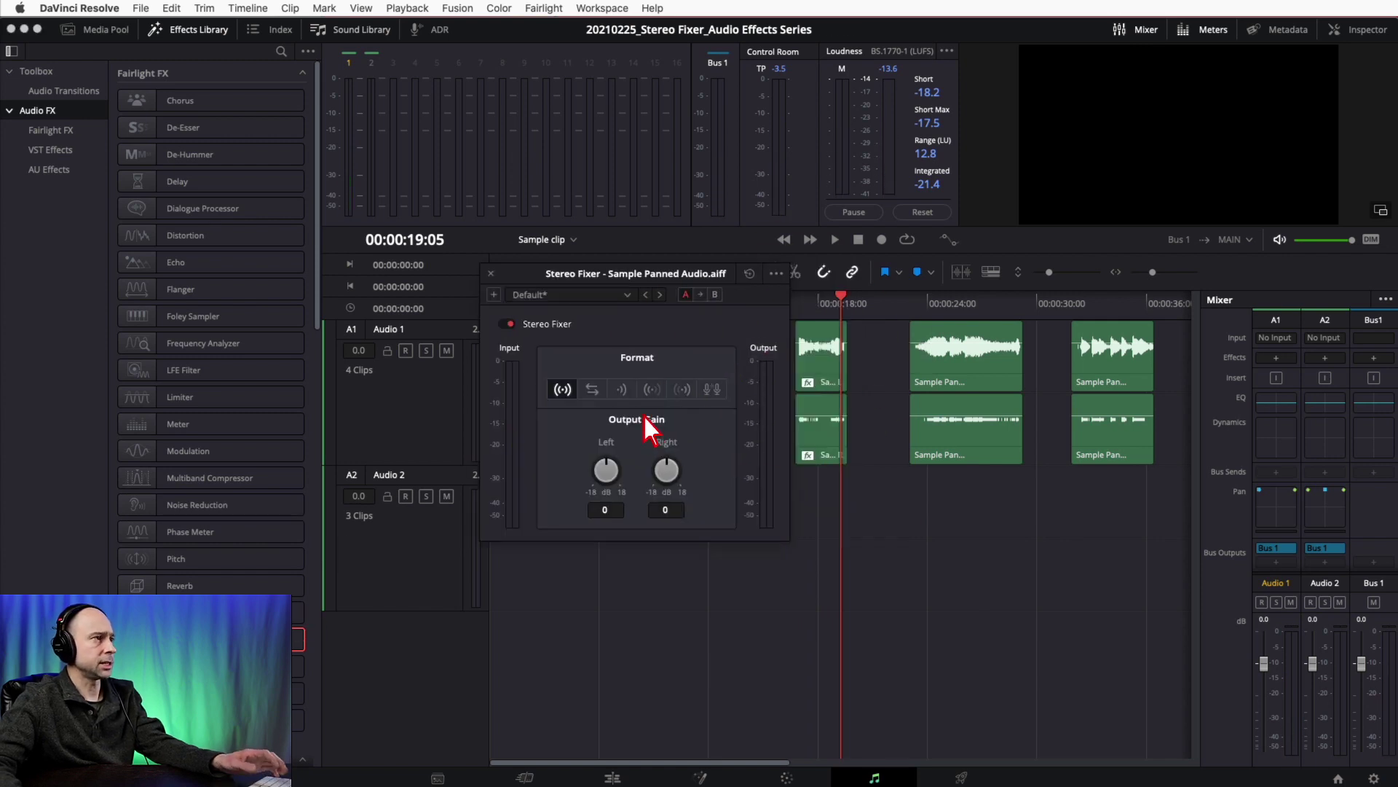
# Step: Audition the second clip in Left Only, Right Only and stereo formats, raising right output gain to 6.2
pyautogui.click(652, 389)
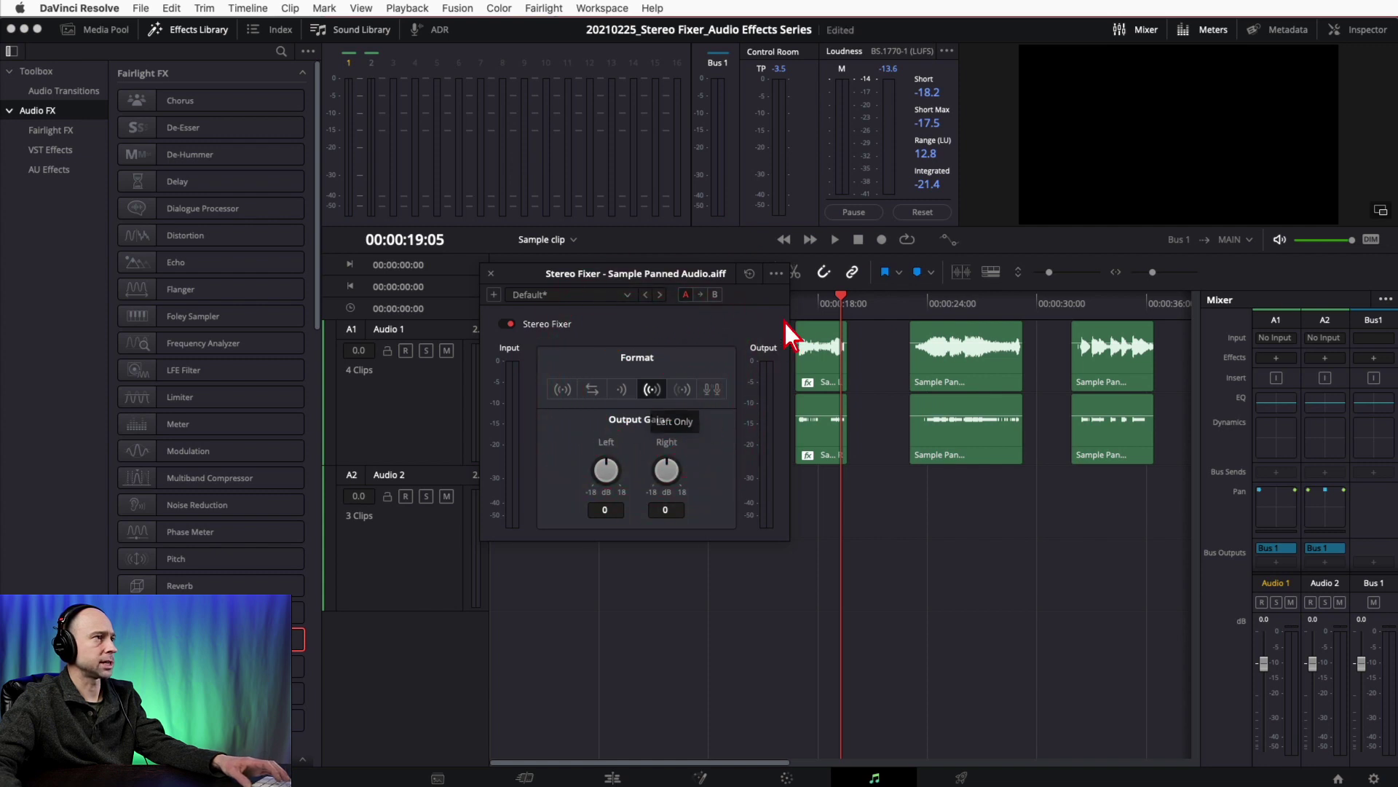
pyautogui.click(799, 304)
pyautogui.press('space')
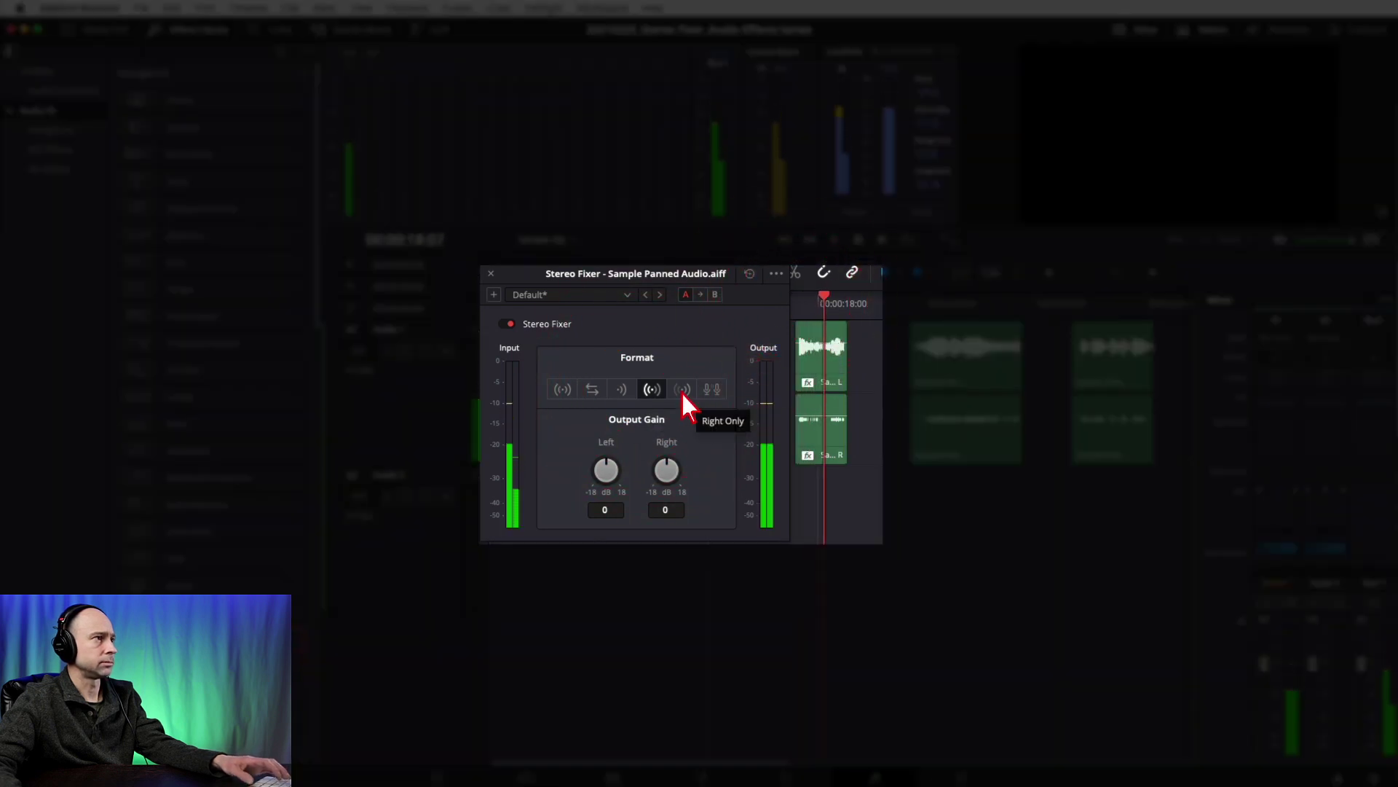
pyautogui.click(682, 388)
pyautogui.click(799, 303)
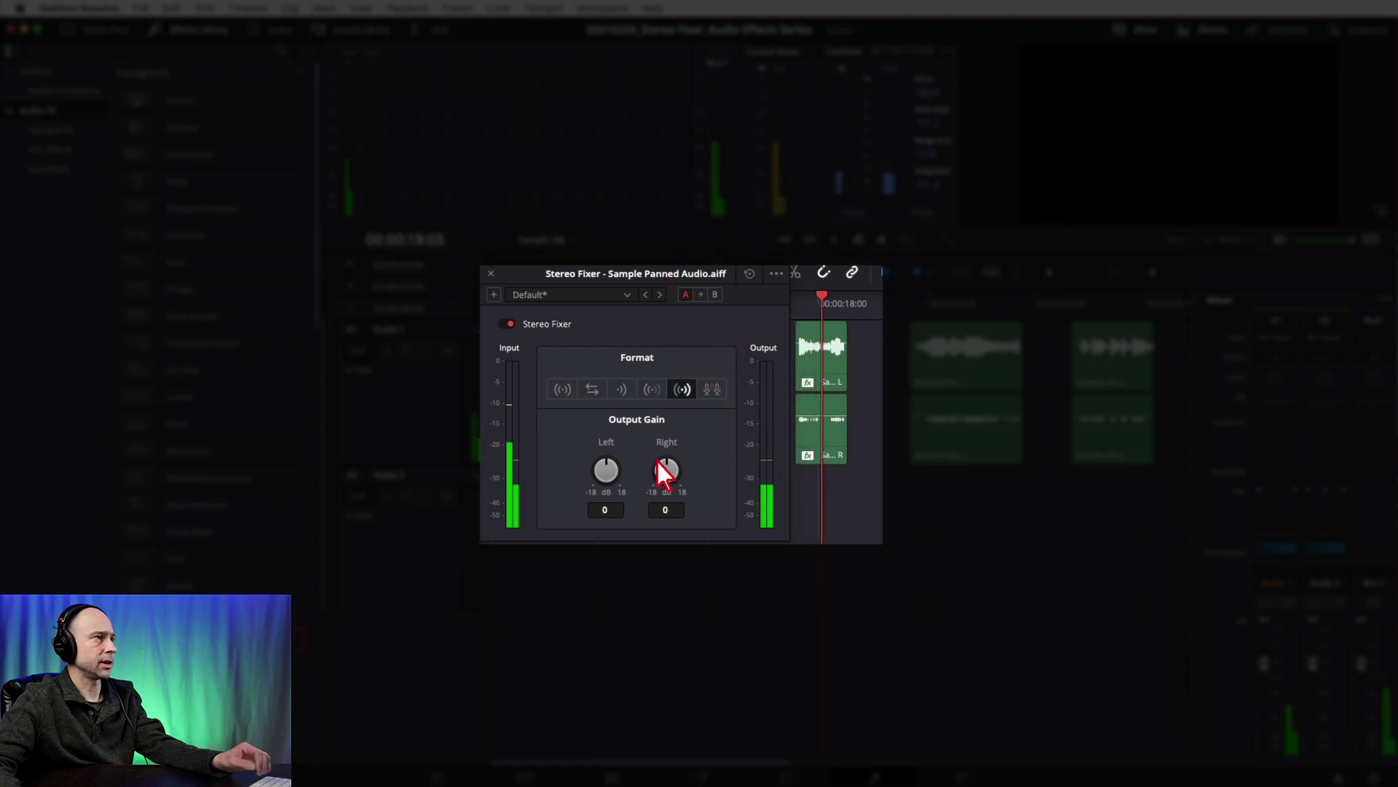
pyautogui.click(562, 389)
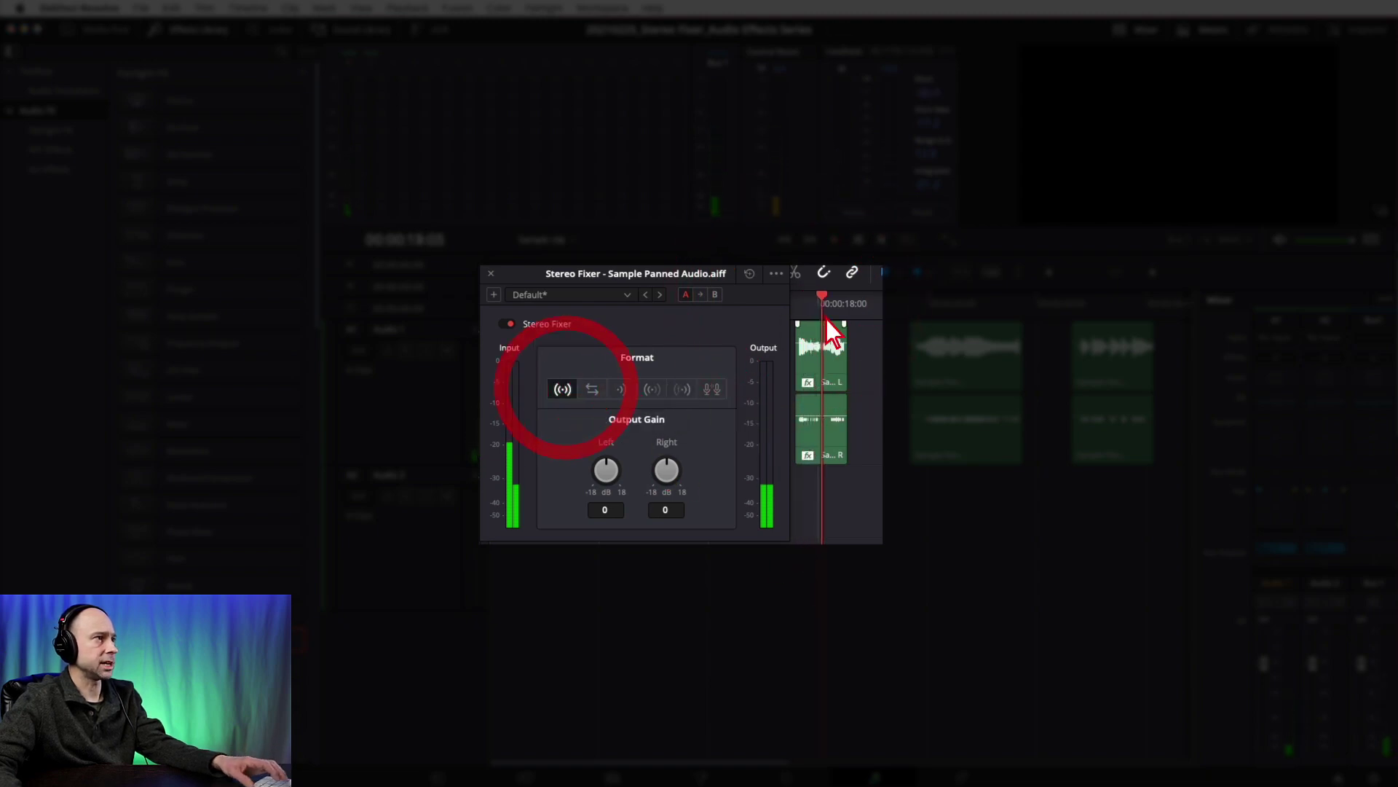
pyautogui.click(799, 303)
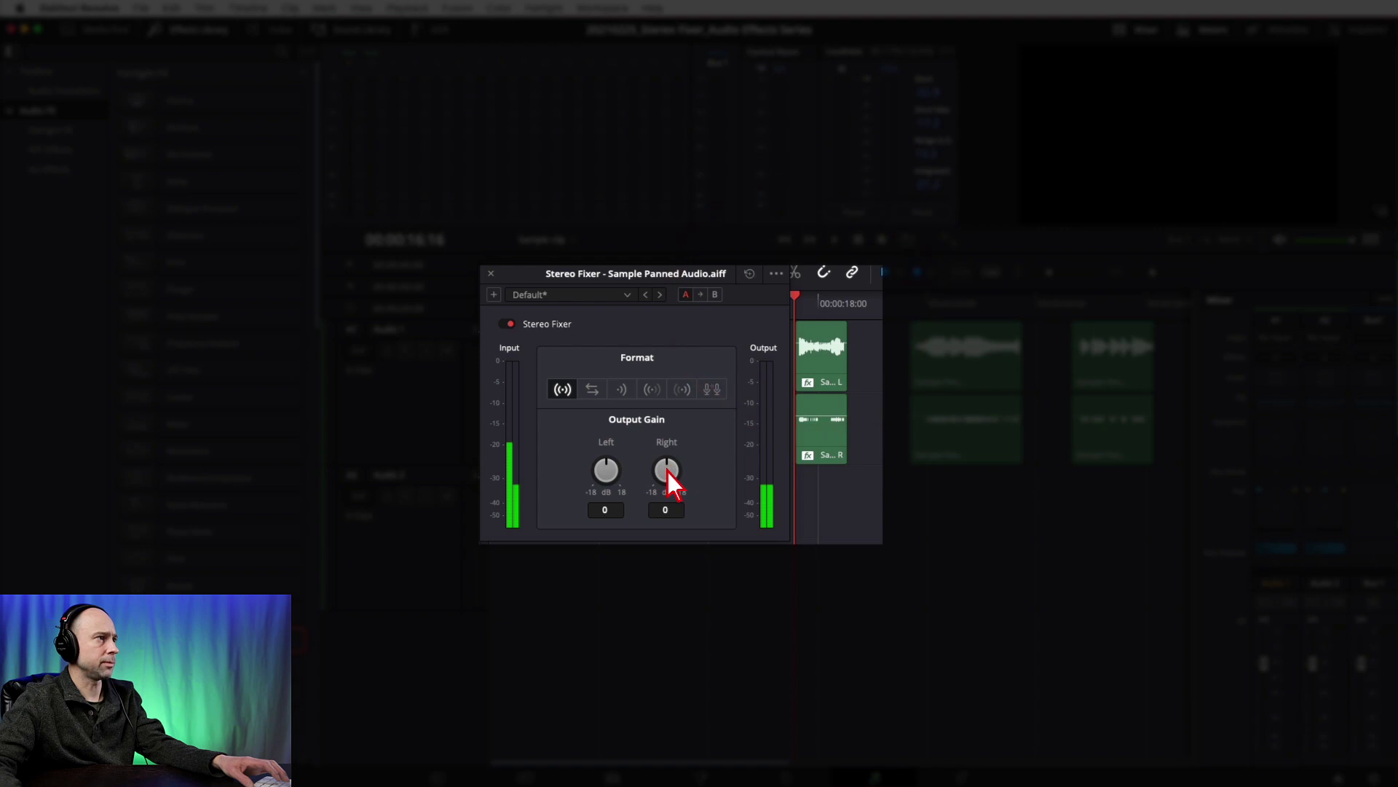
pyautogui.press('space')
pyautogui.moveTo(677, 471); pyautogui.dragTo(672, 472)
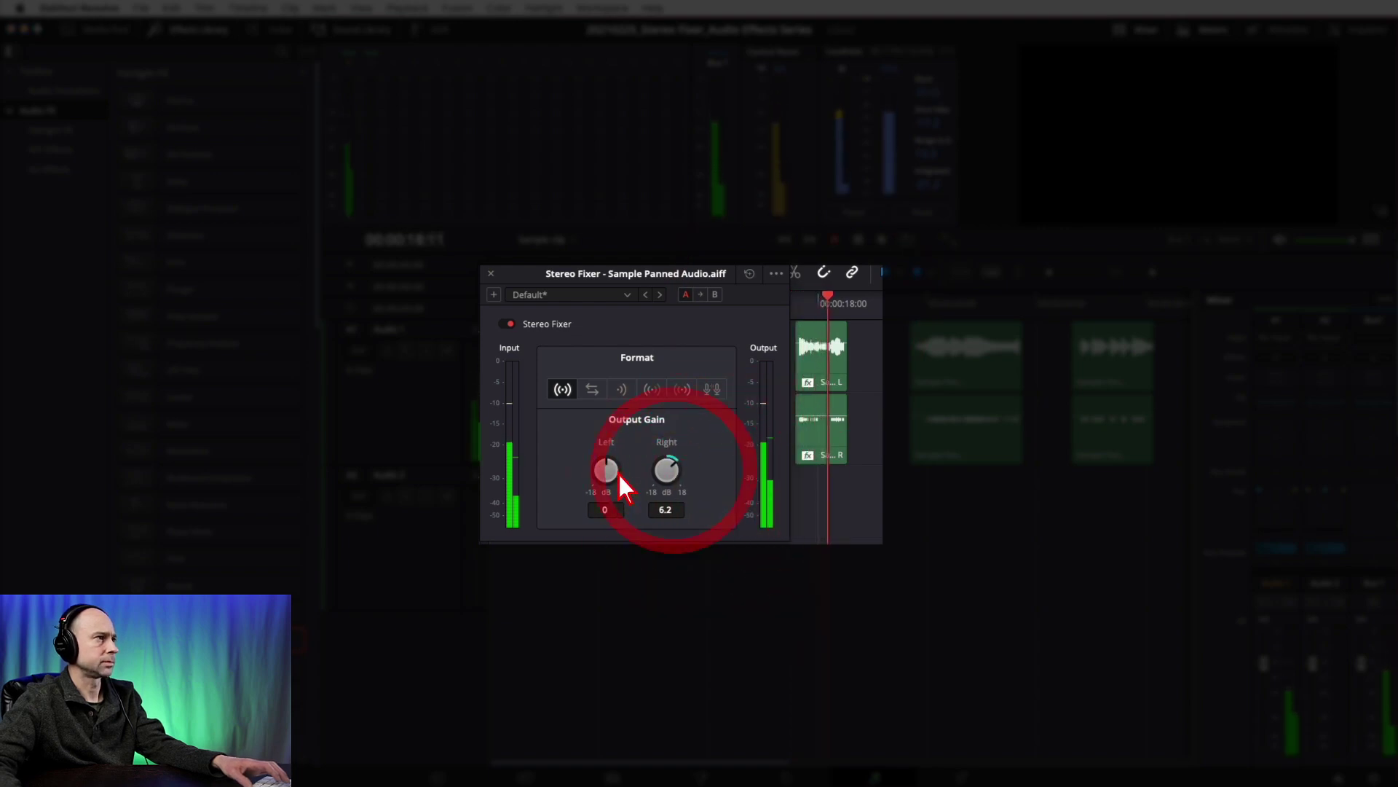
pyautogui.click(798, 306)
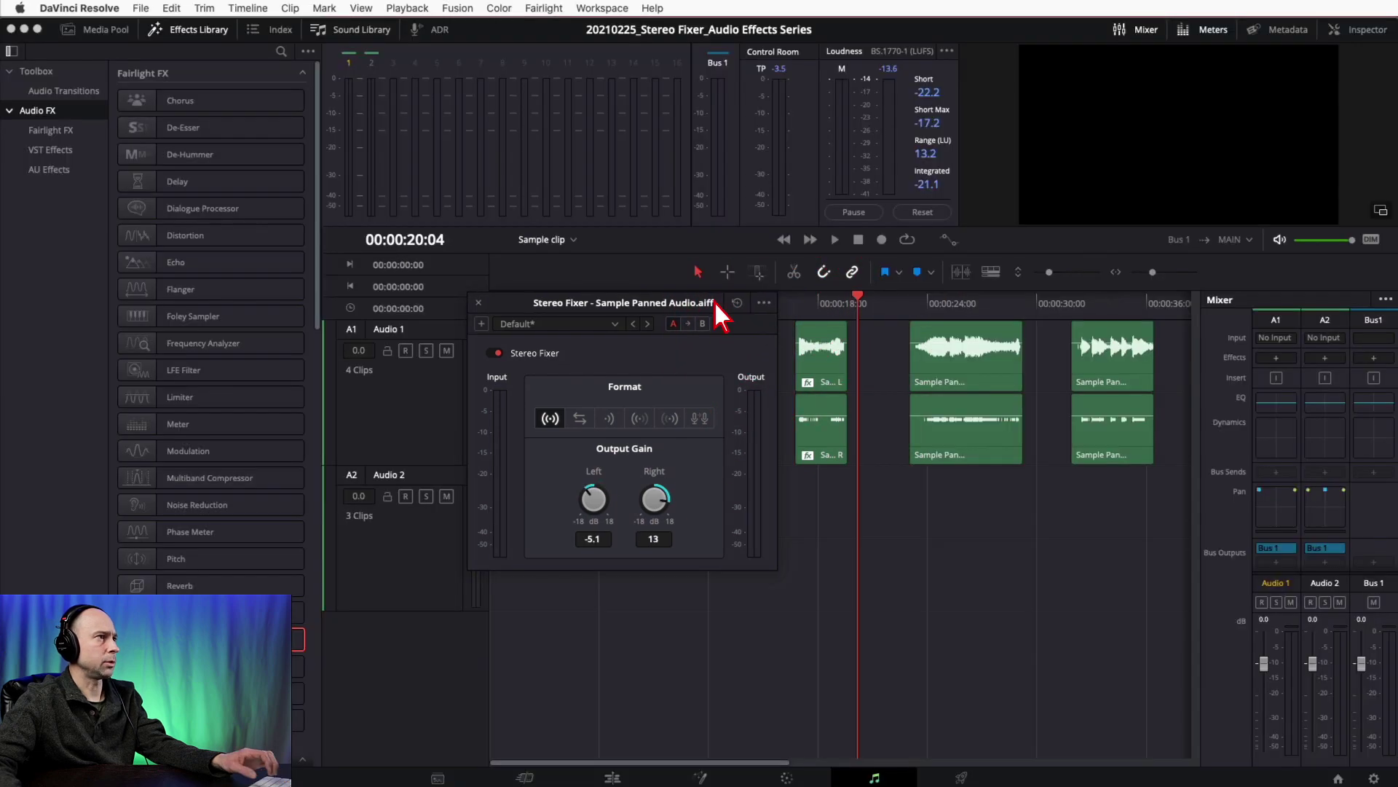
# Step: Reselect the first Audio 1 clip and set its output gains to -8.8 dB left and 14 dB right
pyautogui.click(755, 274)
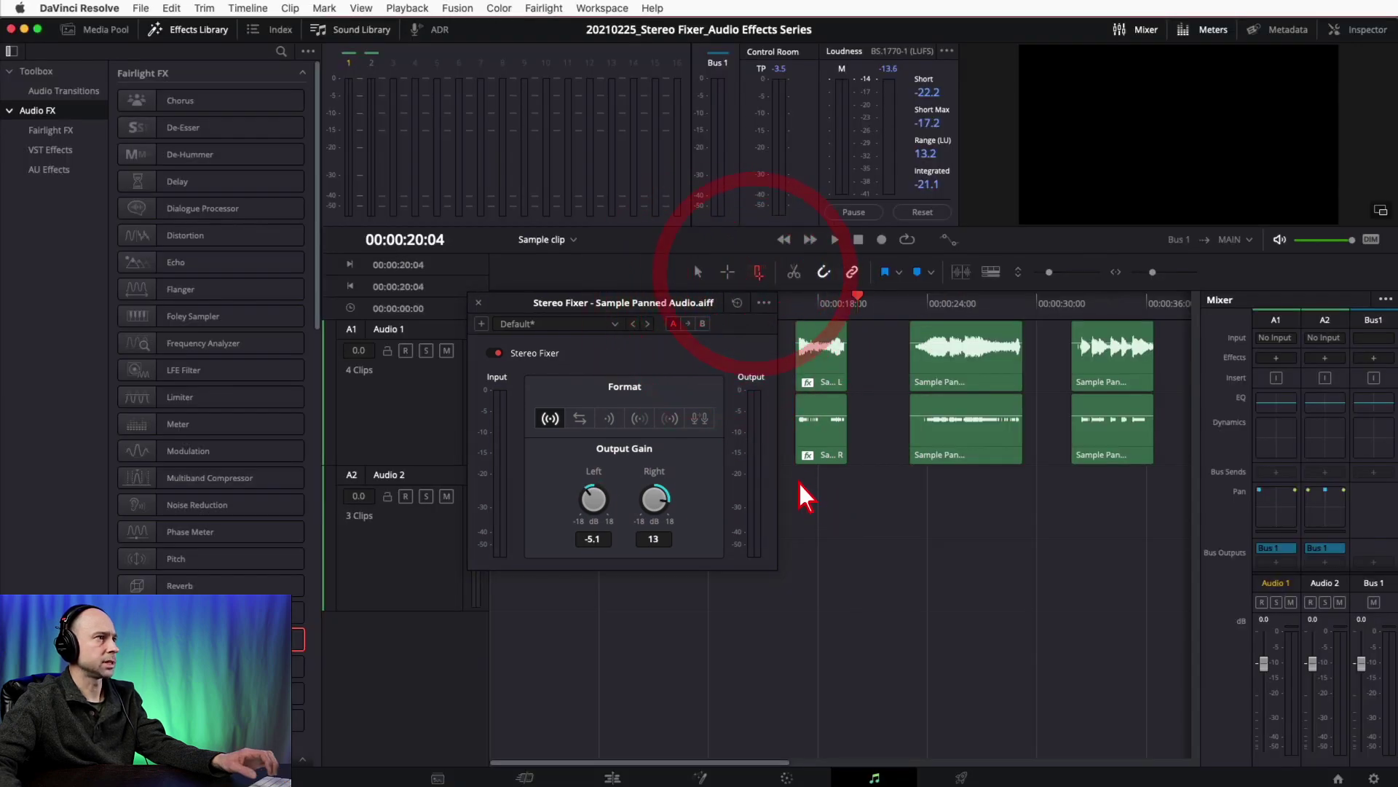
pyautogui.click(817, 430)
pyautogui.click(843, 355)
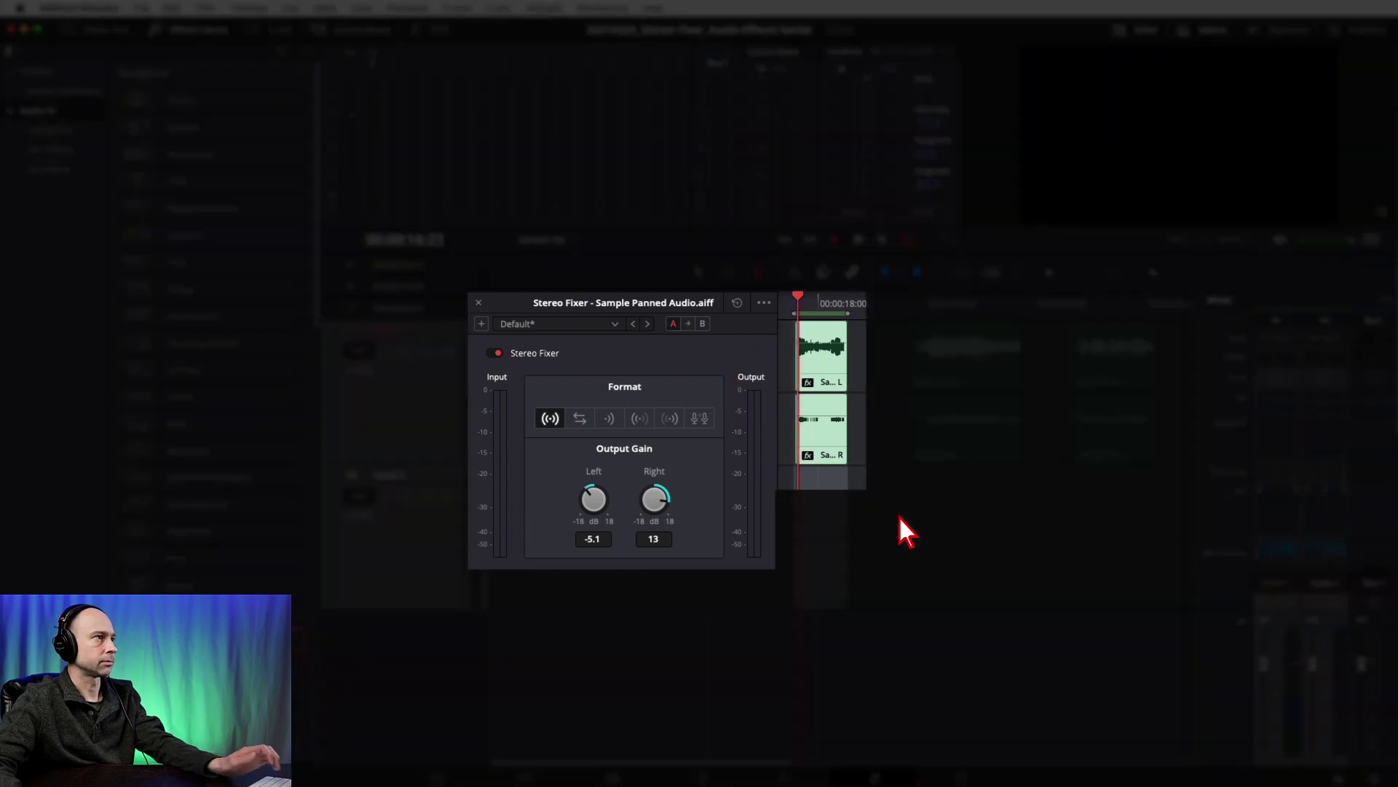
pyautogui.press('space')
pyautogui.moveTo(597, 500); pyautogui.dragTo(664, 508)
pyautogui.click(660, 500)
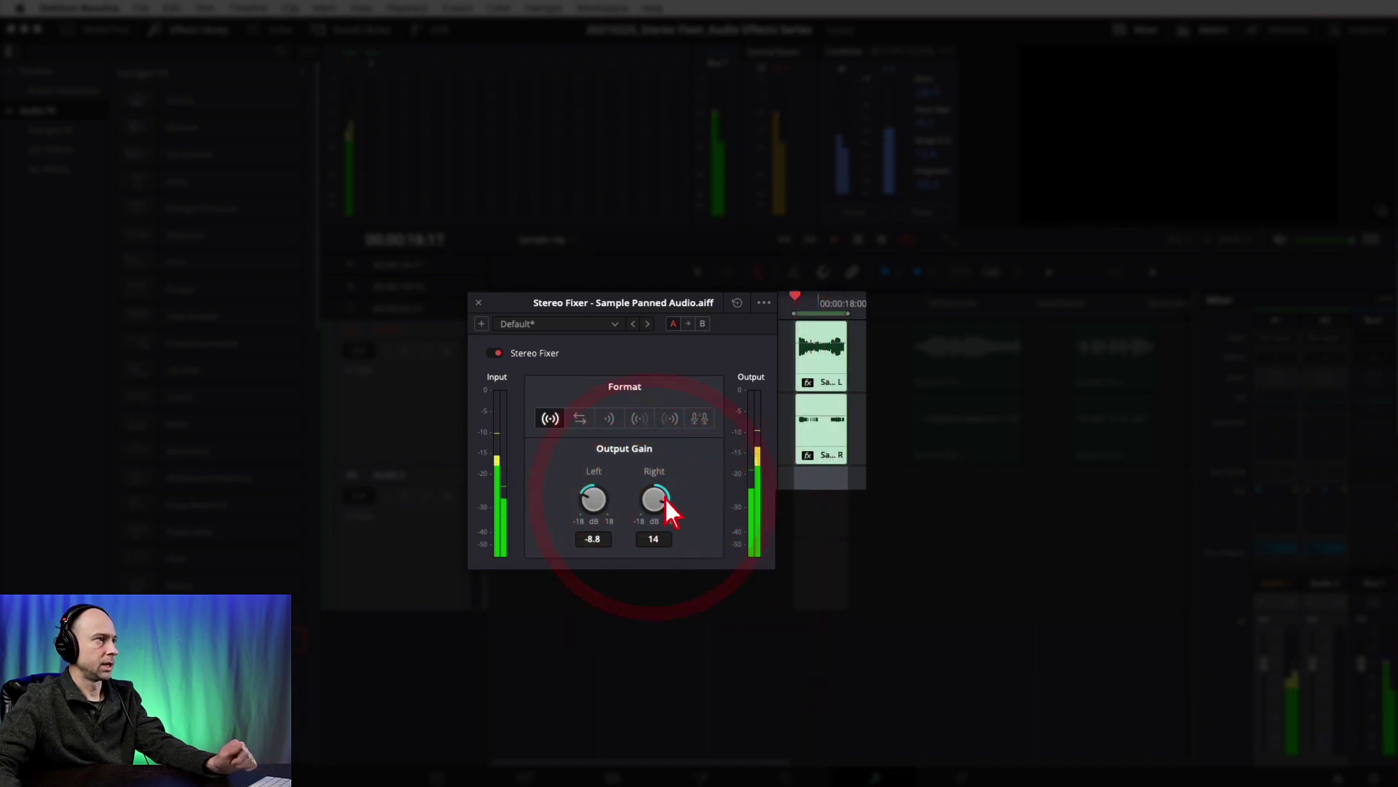
pyautogui.click(663, 503)
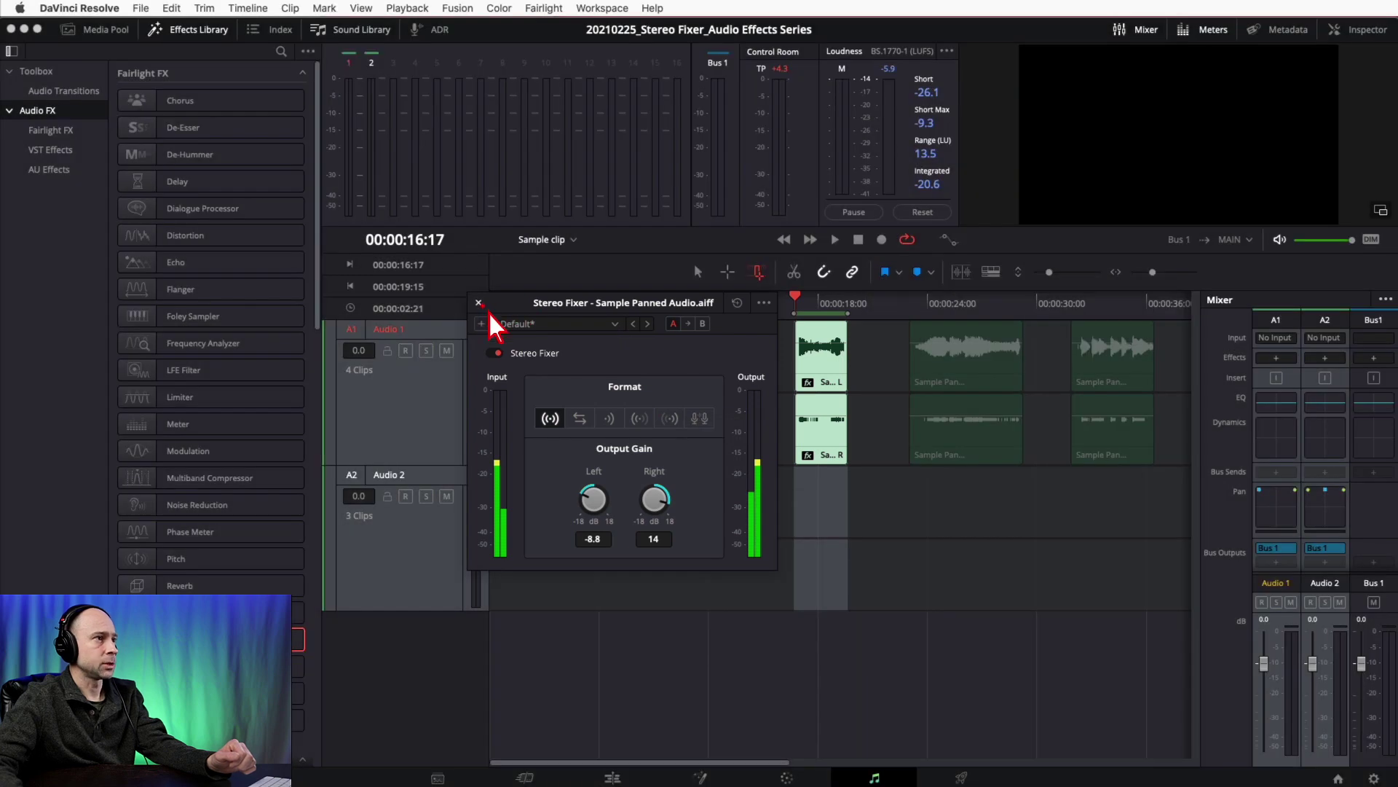
# Step: Close the previous Stereo Fixer window and move the playhead to 00:00:22:23 at Audio 2
pyautogui.click(478, 302)
pyautogui.hscroll(8, 1147, 576)
pyautogui.click(1021, 556)
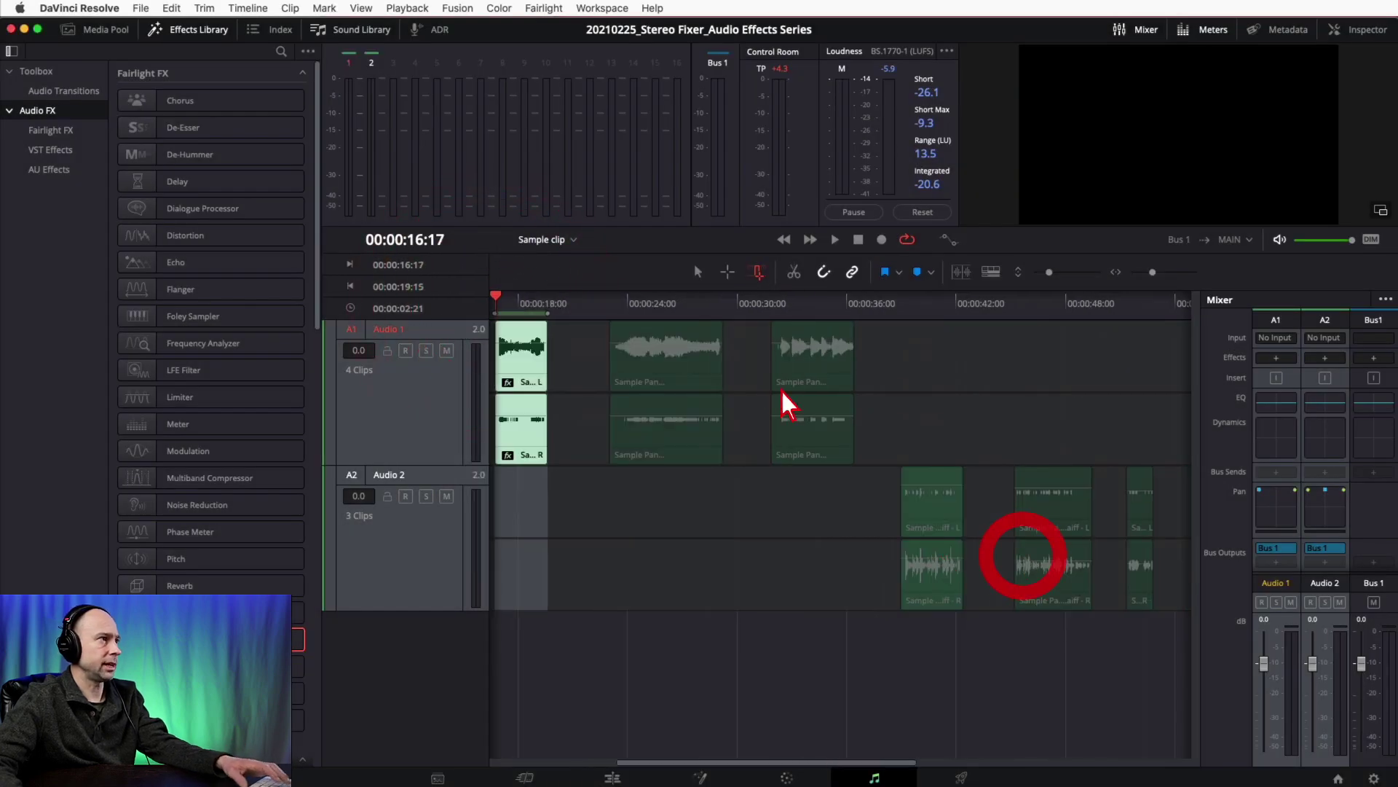
pyautogui.click(628, 308)
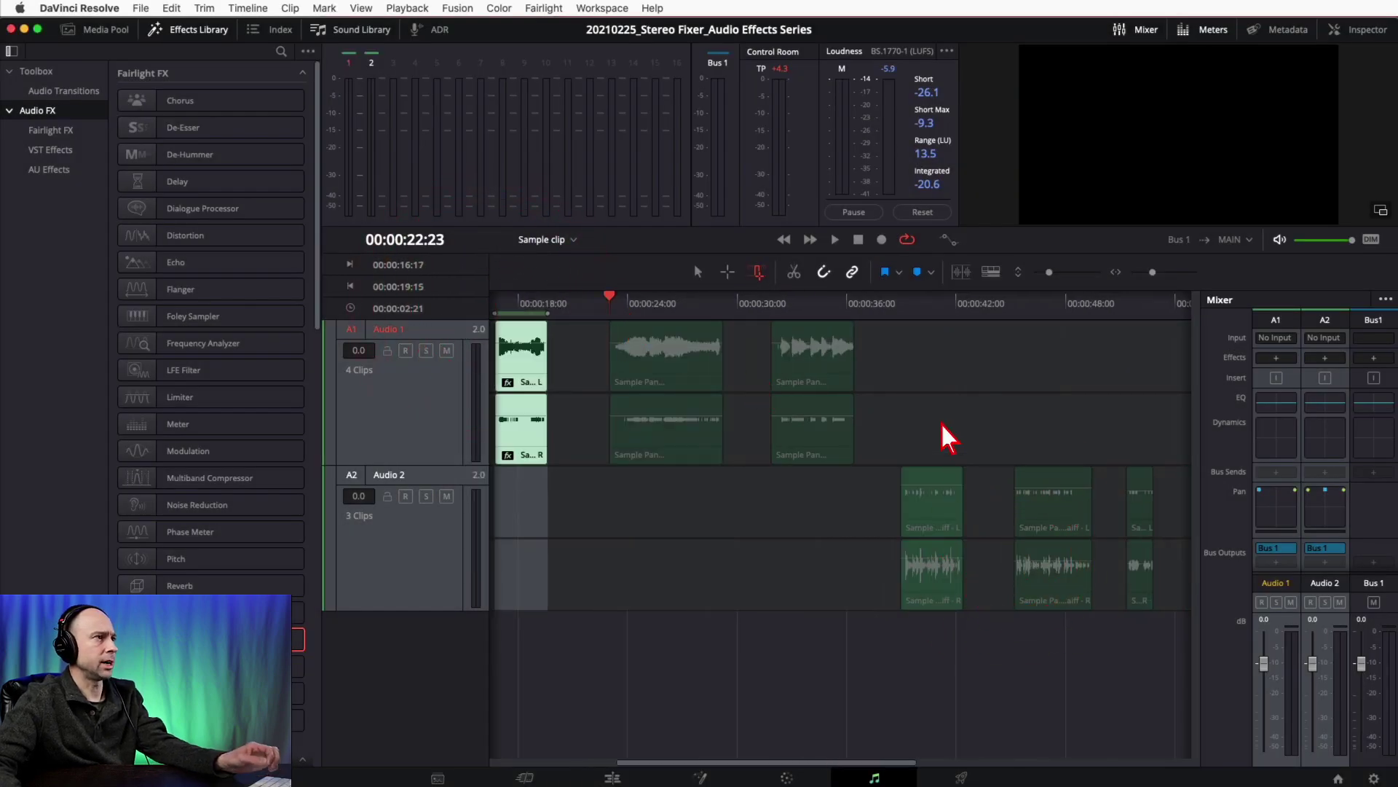
# Step: Range-select the first Audio 2 clip and apply Stereo Fixer to it with default settings
pyautogui.click(758, 271)
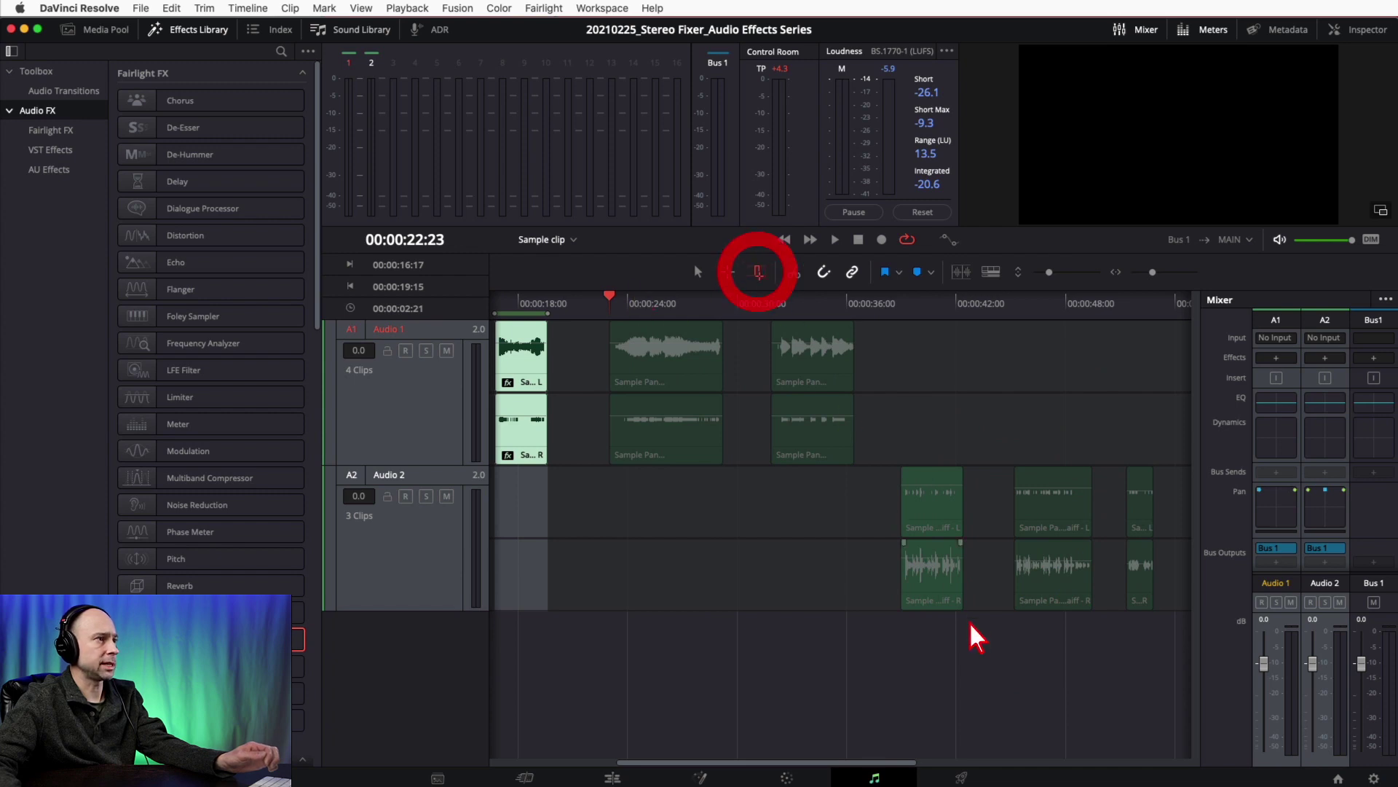
pyautogui.moveTo(905, 631); pyautogui.dragTo(949, 503)
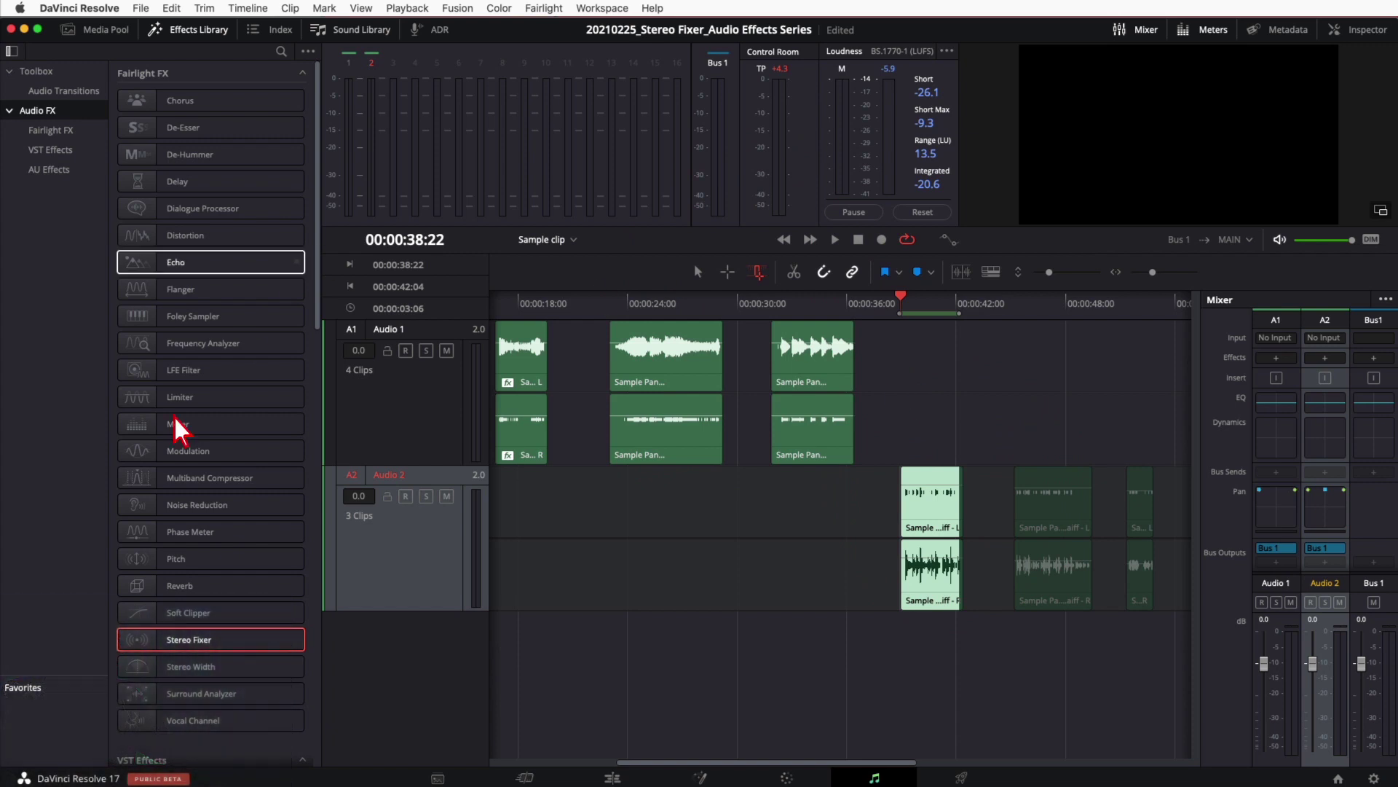
pyautogui.moveTo(141, 646); pyautogui.dragTo(933, 514)
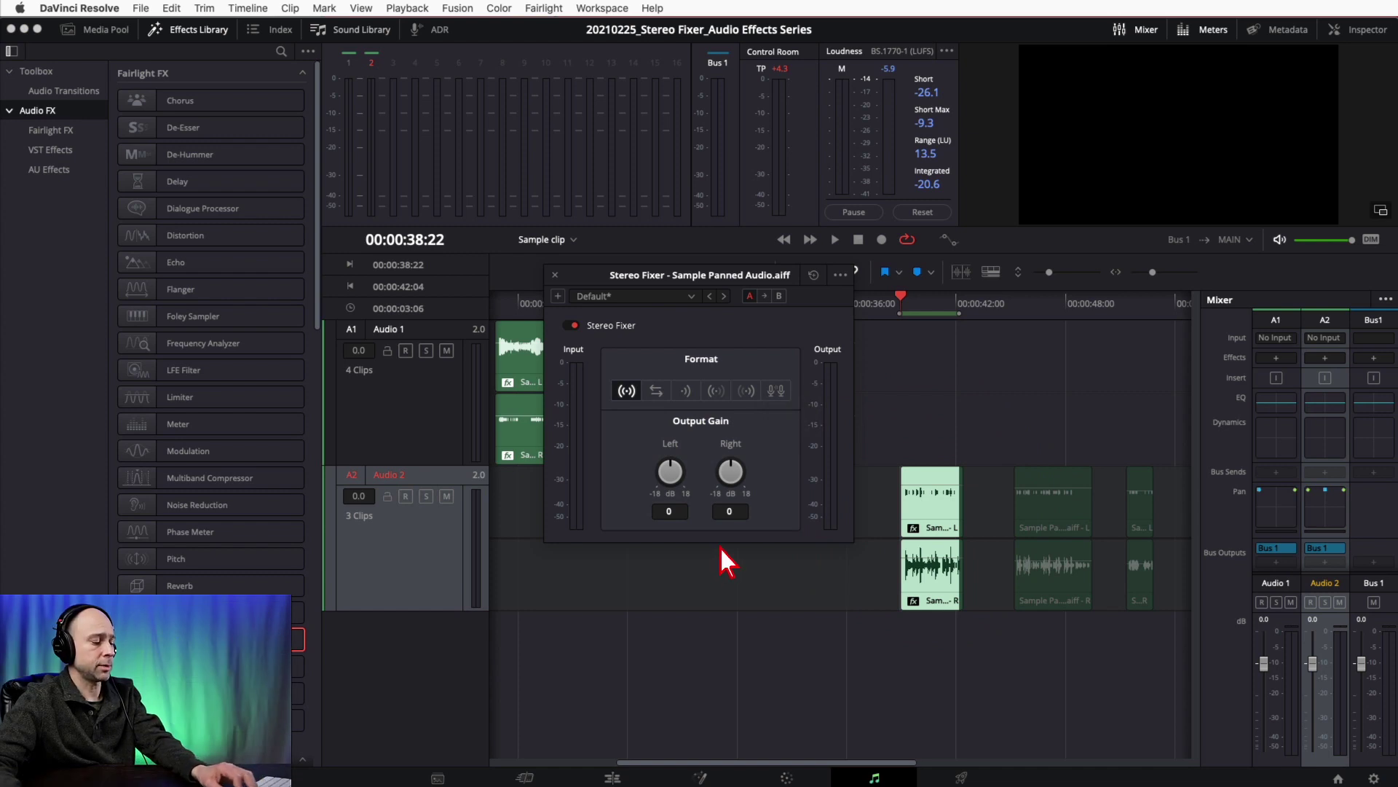
# Step: Audition the Audio 2 clip while raising the Left output gain to 11.9
pyautogui.press('space')
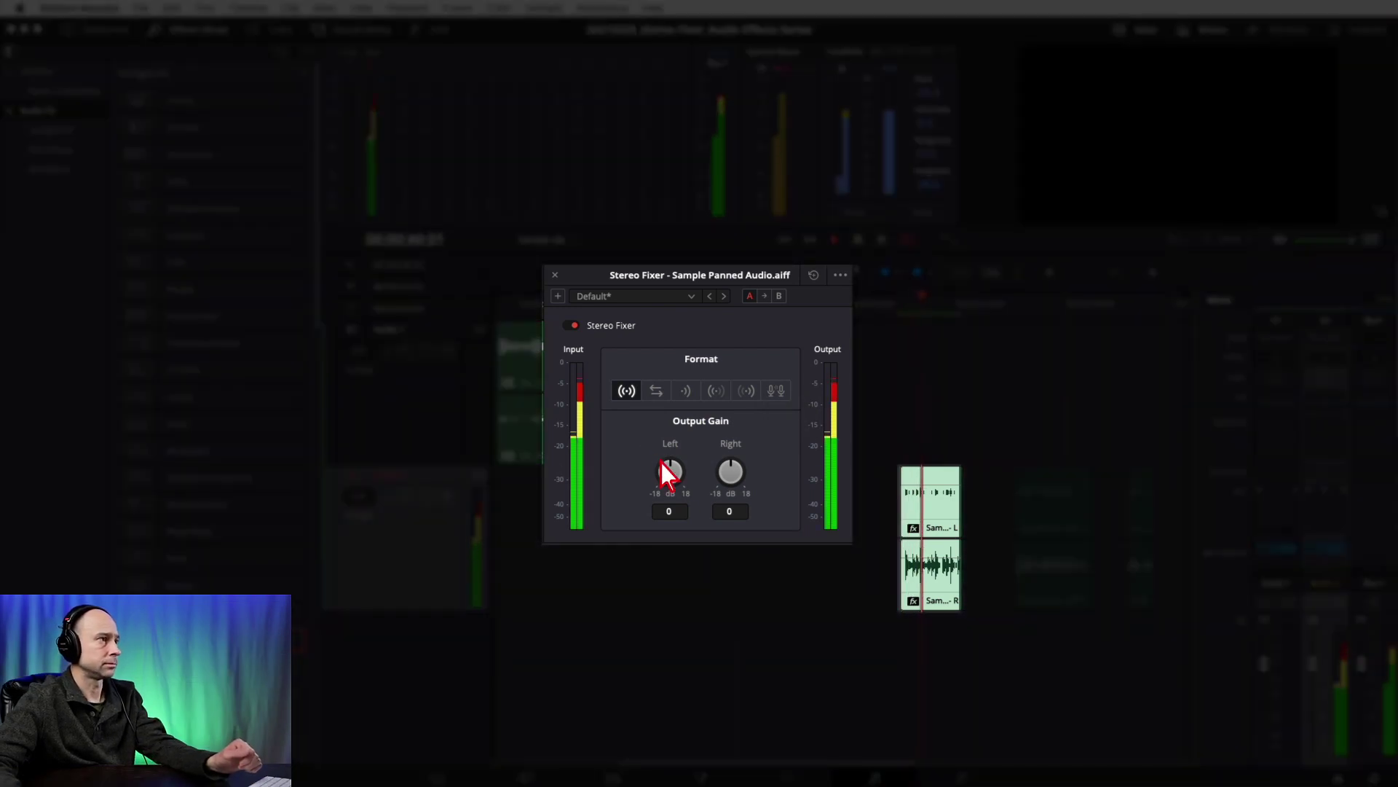
pyautogui.moveTo(669, 471); pyautogui.dragTo(734, 495)
pyautogui.click(675, 474)
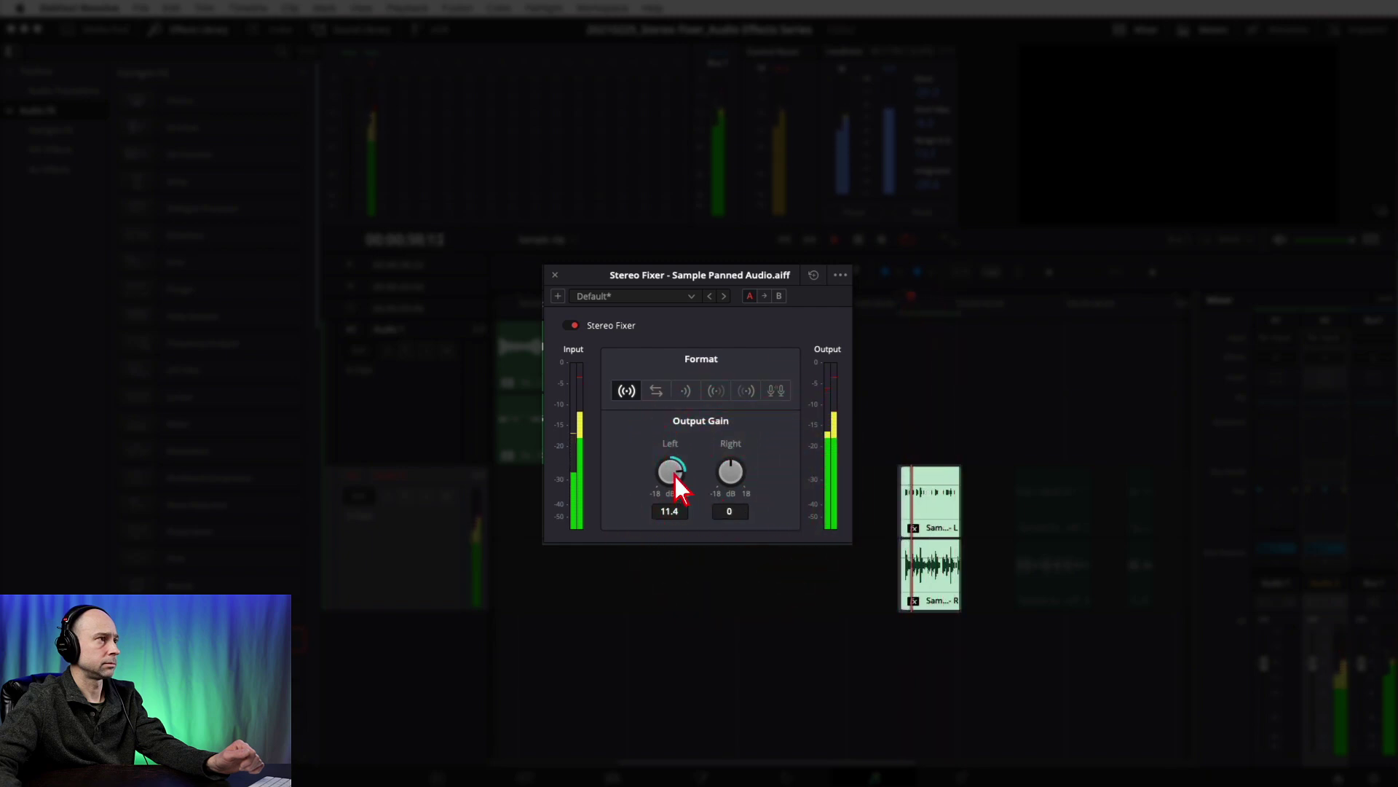
pyautogui.moveTo(673, 474); pyautogui.dragTo(737, 483)
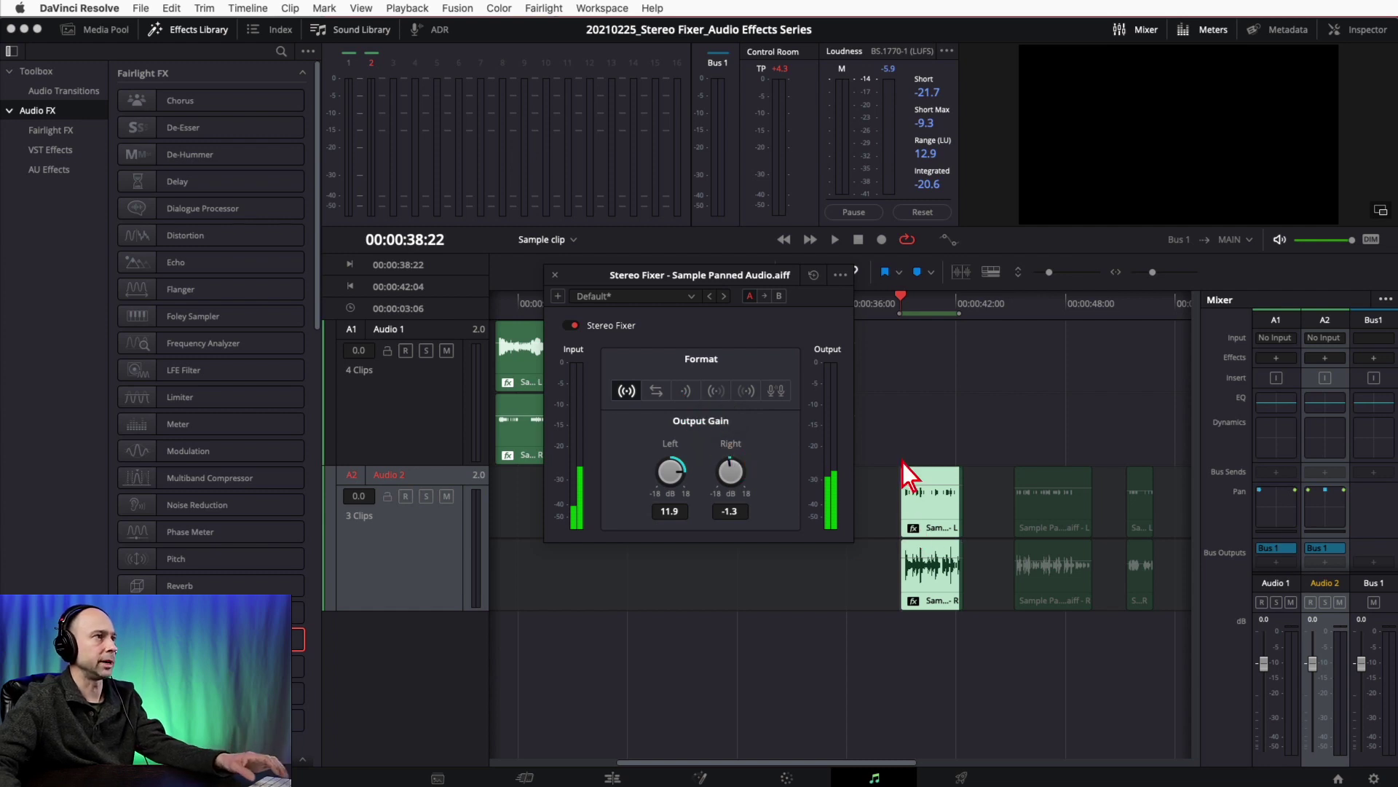
# Step: Switch the format to Mono, reset both output gains to 0, and close the settings
pyautogui.click(686, 391)
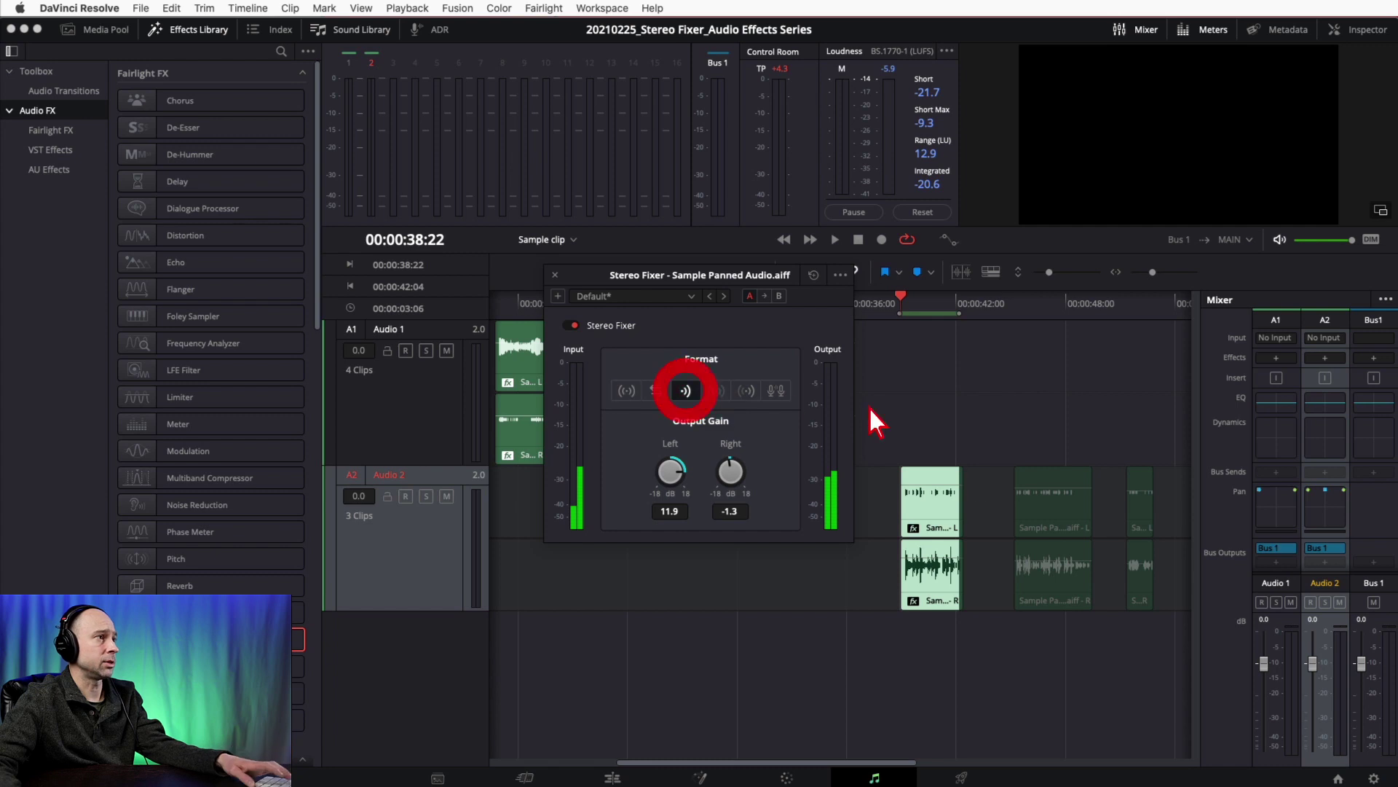
pyautogui.press('space')
pyautogui.doubleClick(670, 471)
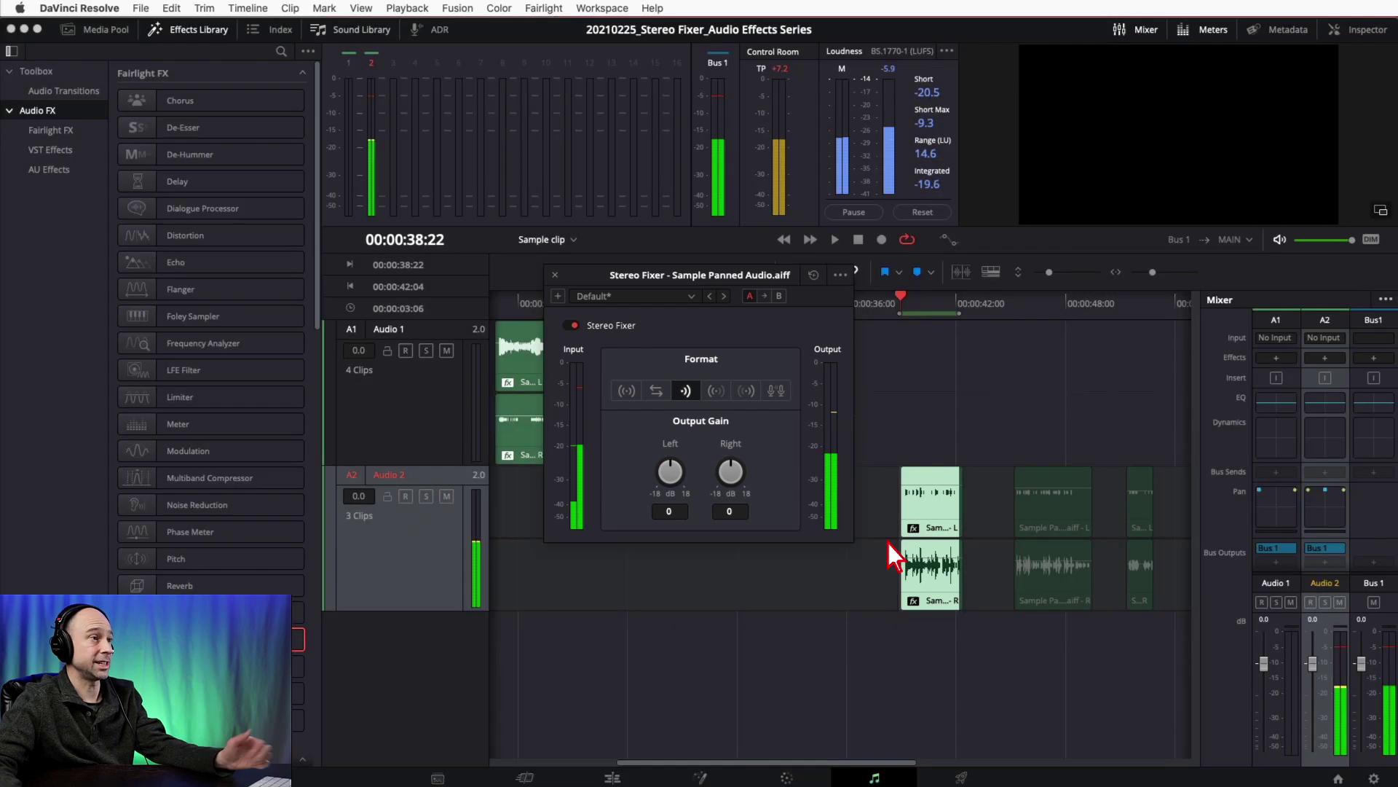
pyautogui.click(765, 275)
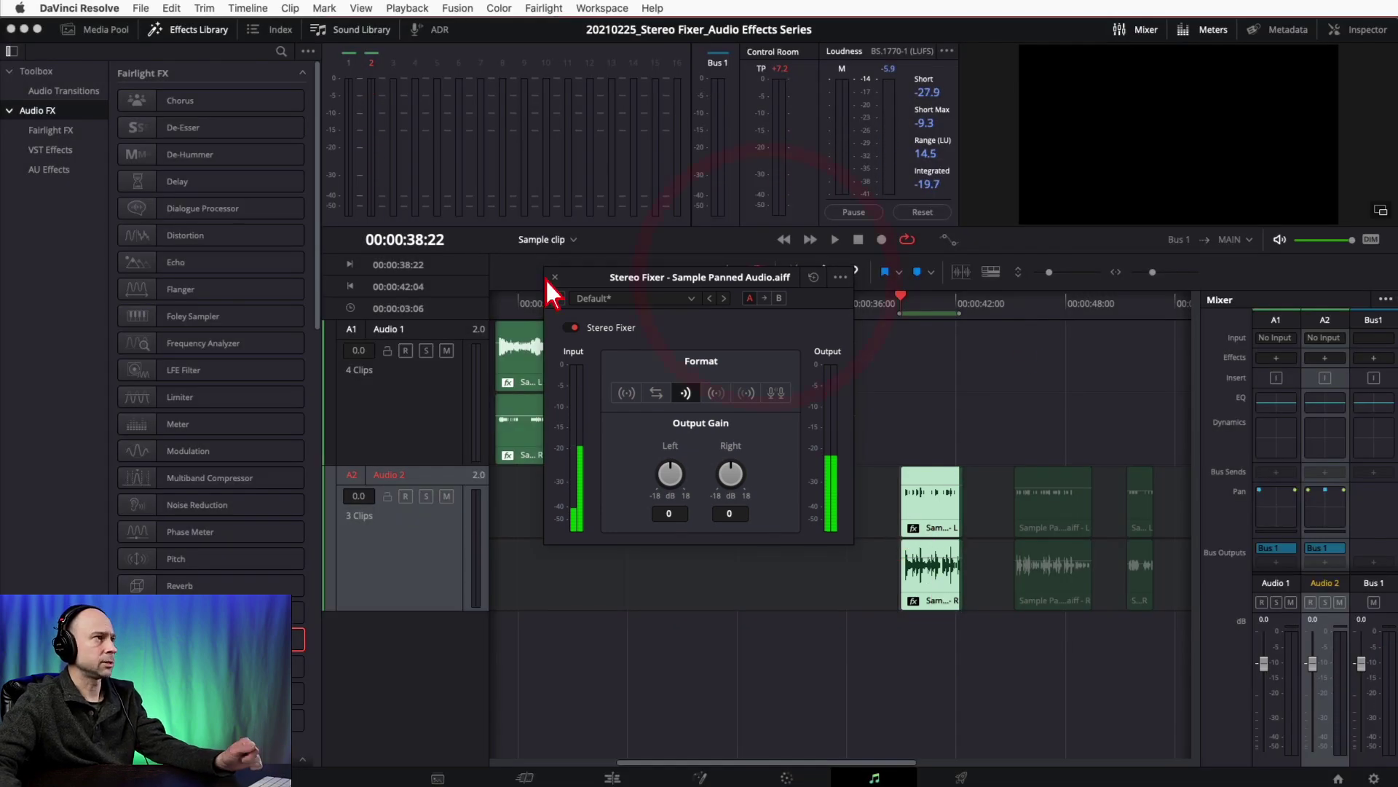
pyautogui.click(555, 276)
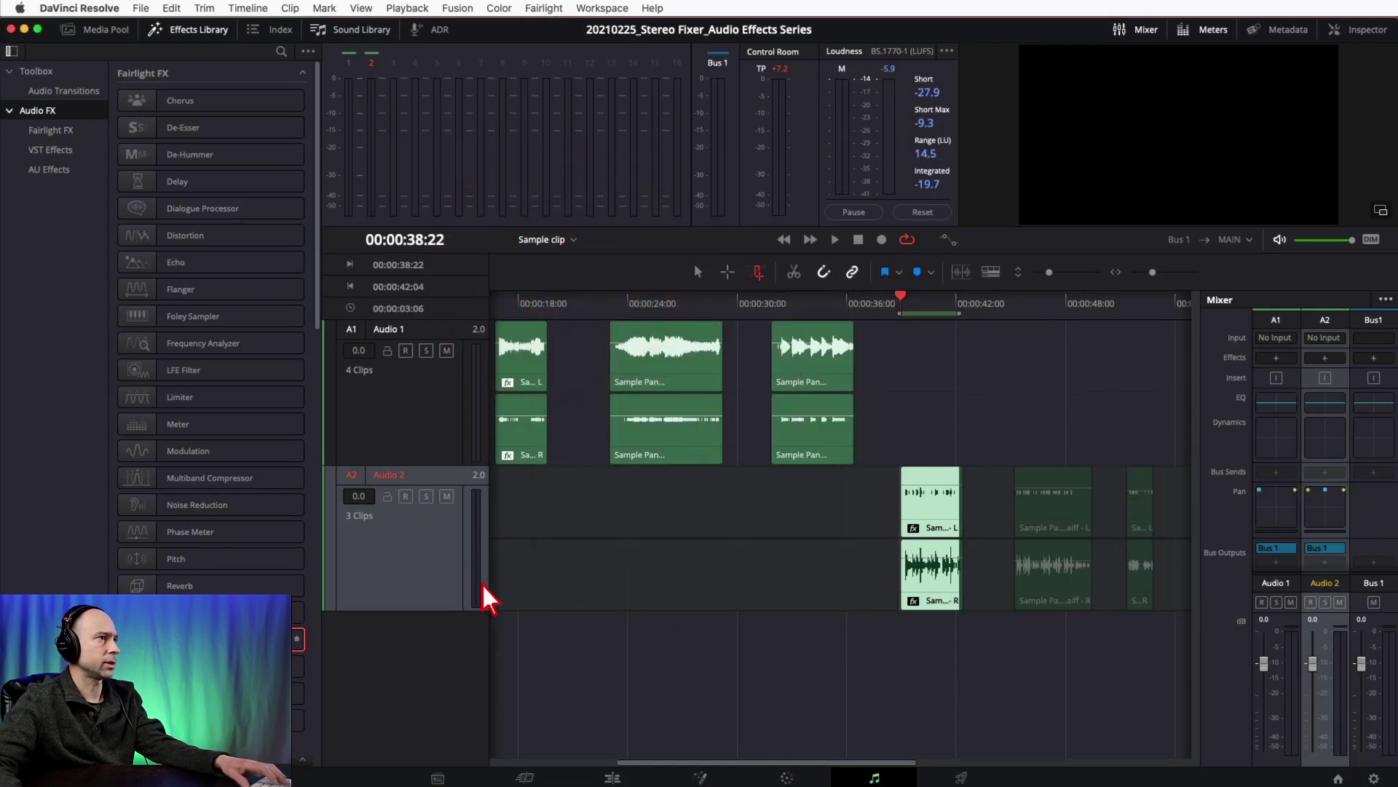
# Step: Select only the short last Audio 2 clip and apply Stereo Fixer to it
pyautogui.click(757, 271)
pyautogui.click(1129, 606)
pyautogui.click(1139, 484)
pyautogui.press('space')
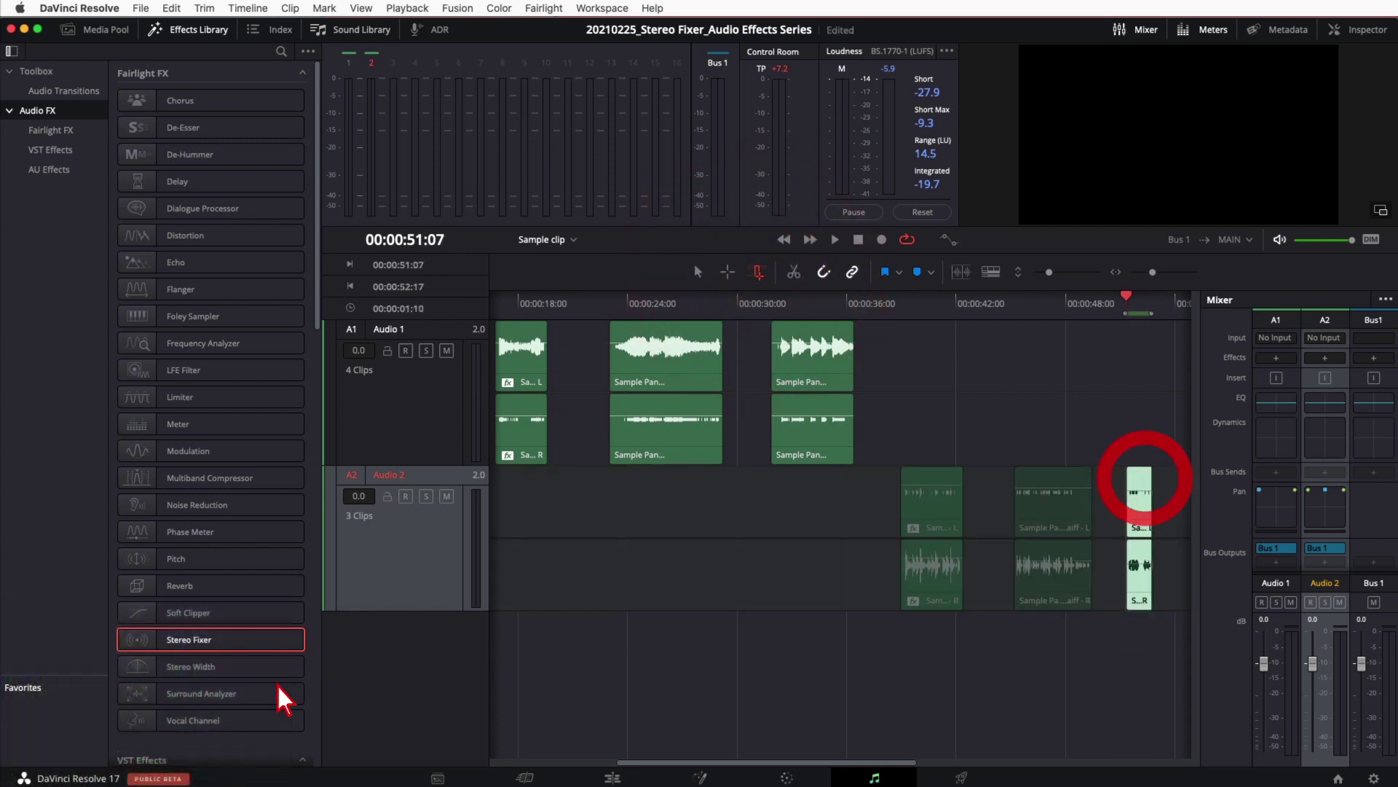
pyautogui.moveTo(206, 656); pyautogui.dragTo(1141, 527)
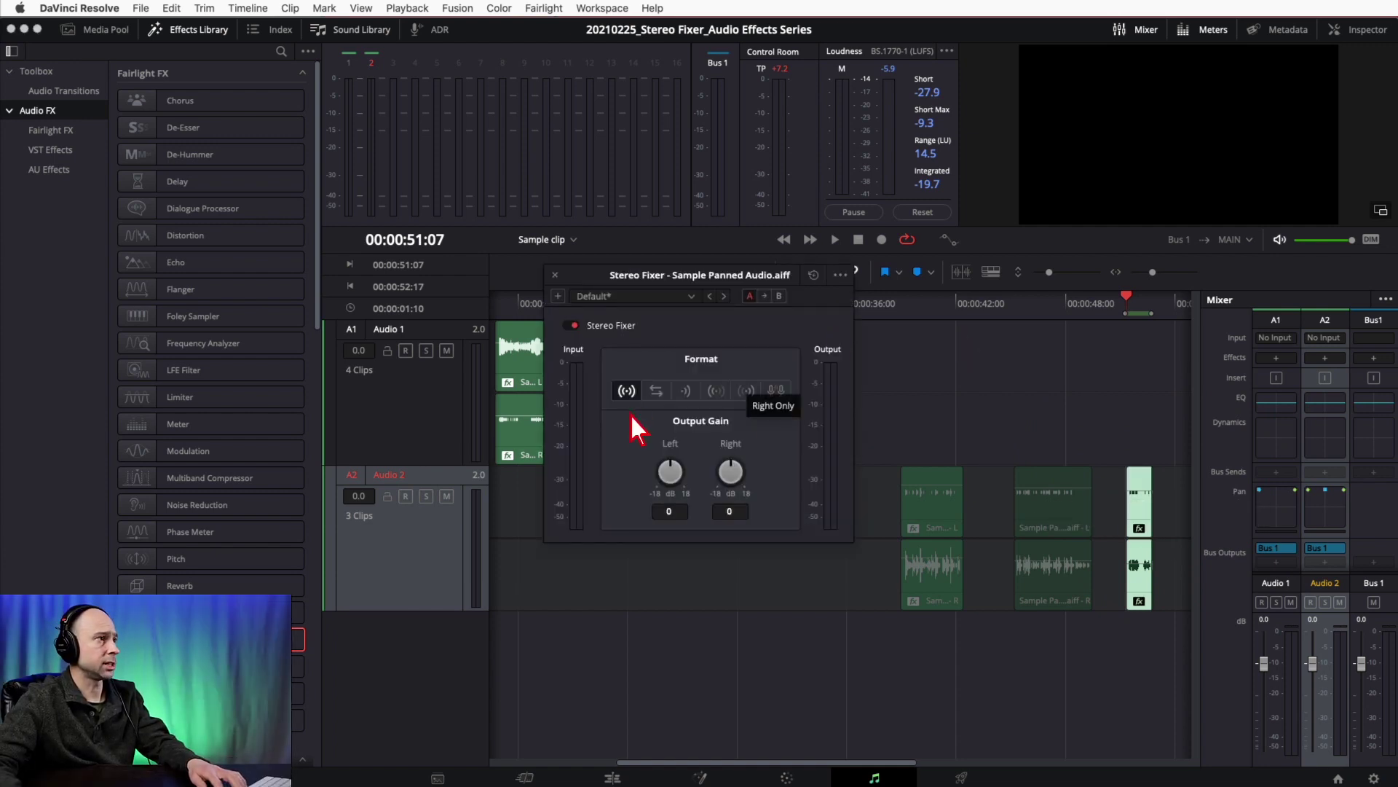
# Step: Audition the clip while trying each format mode, settling on Mono
pyautogui.press('space')
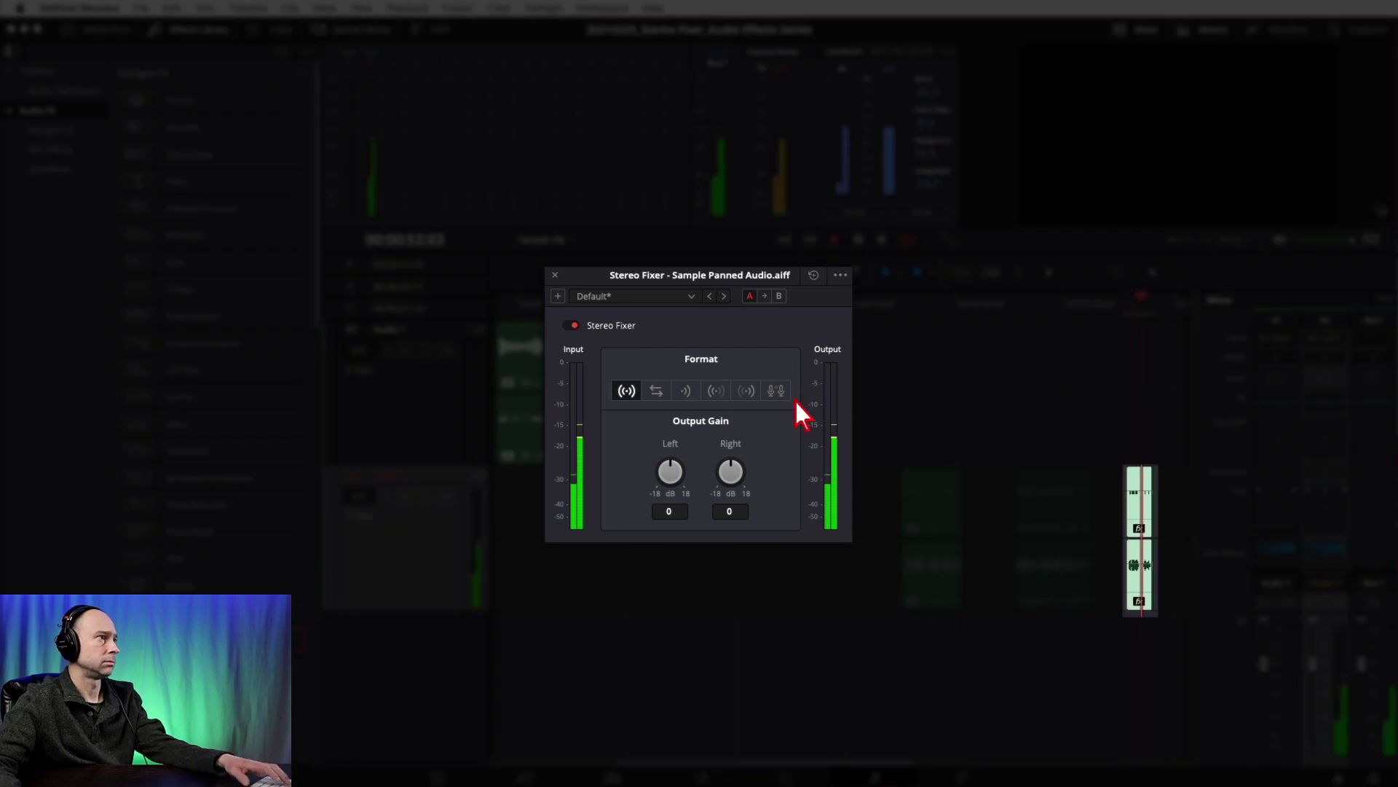
pyautogui.click(657, 391)
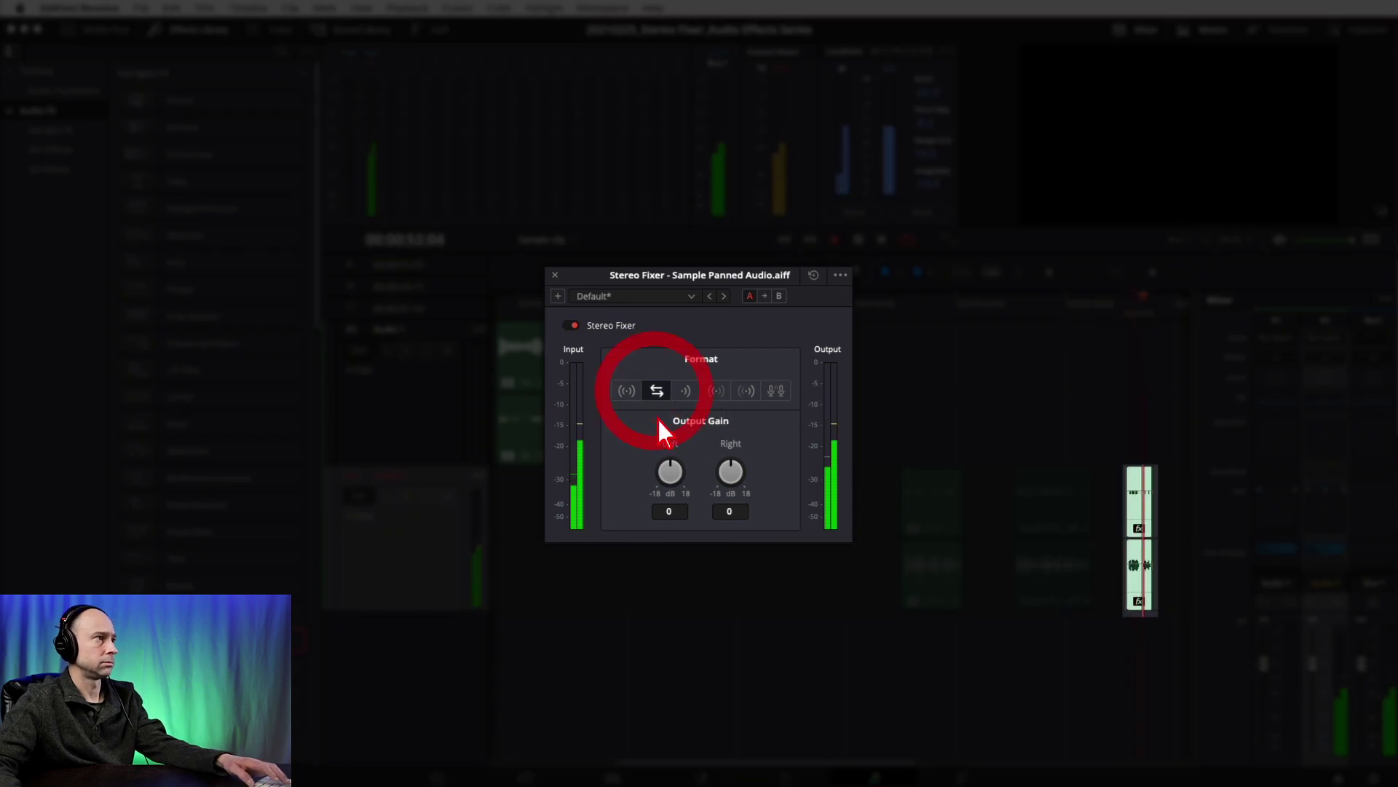
pyautogui.click(684, 391)
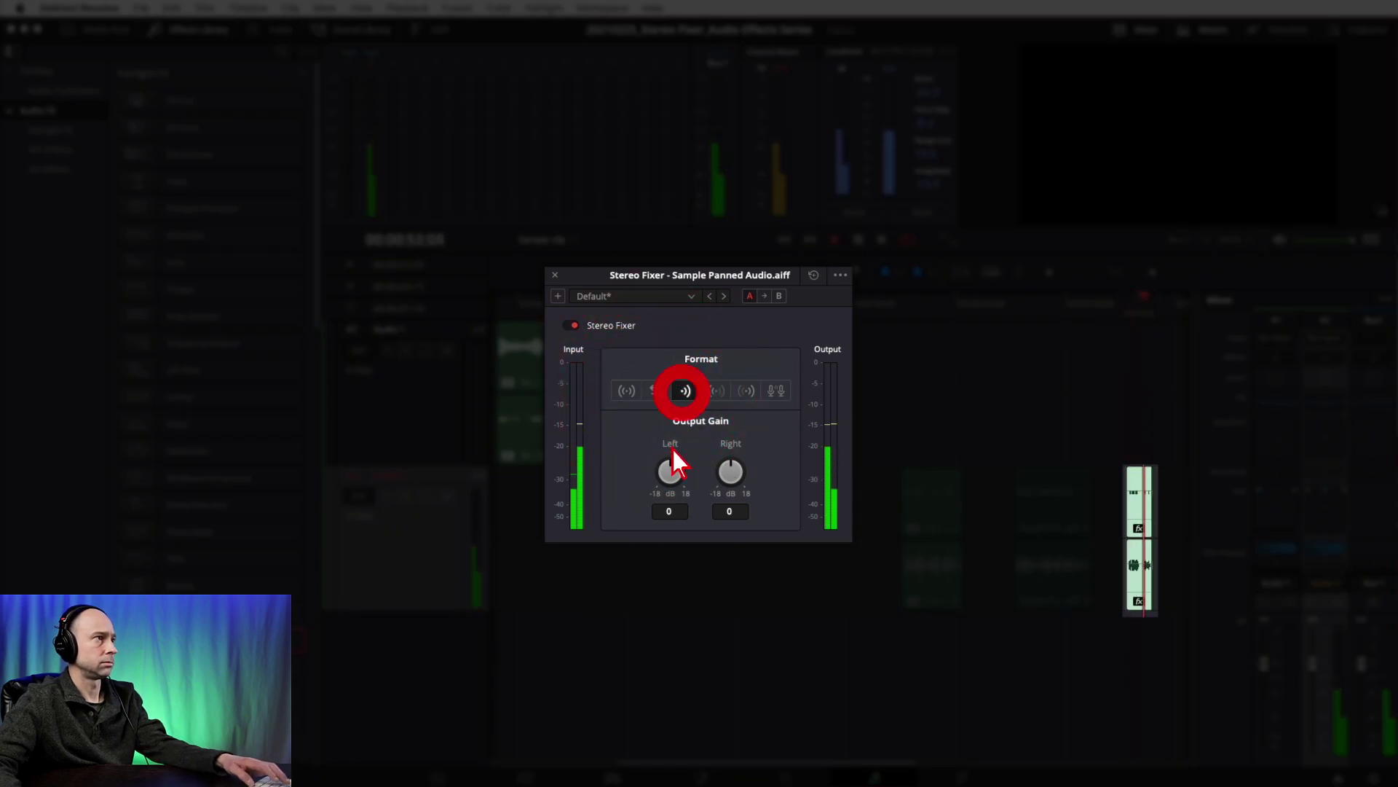
pyautogui.click(715, 393)
pyautogui.click(745, 392)
pyautogui.click(774, 392)
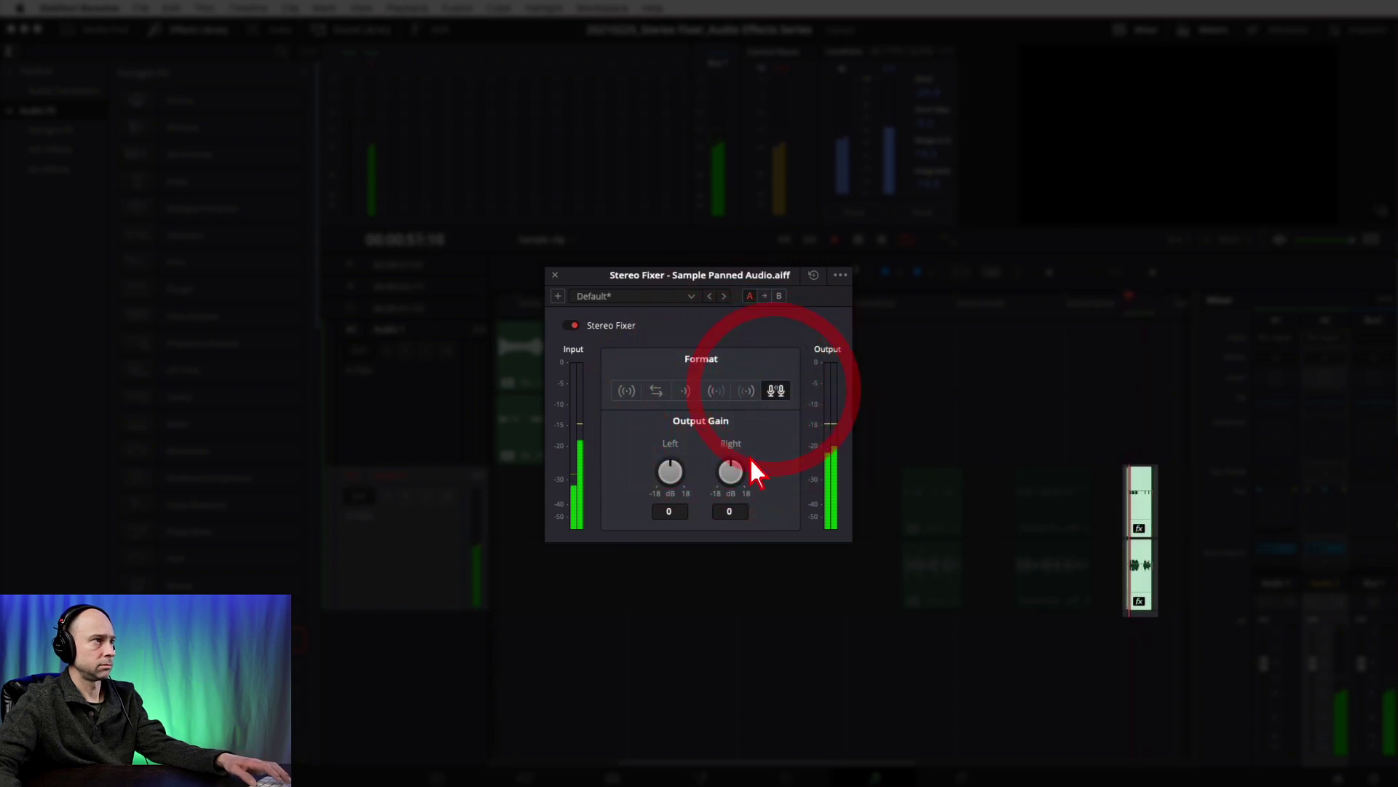
pyautogui.click(746, 391)
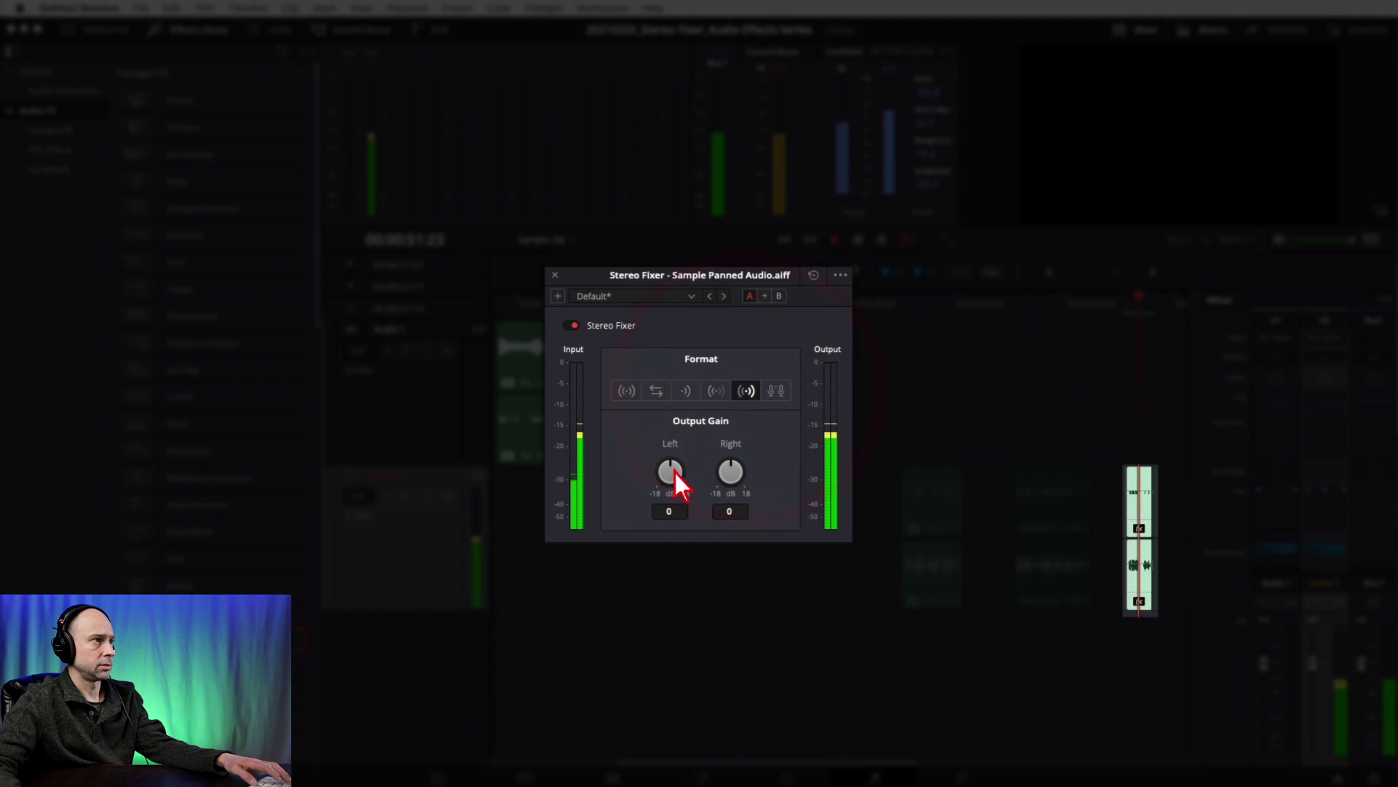
pyautogui.click(685, 391)
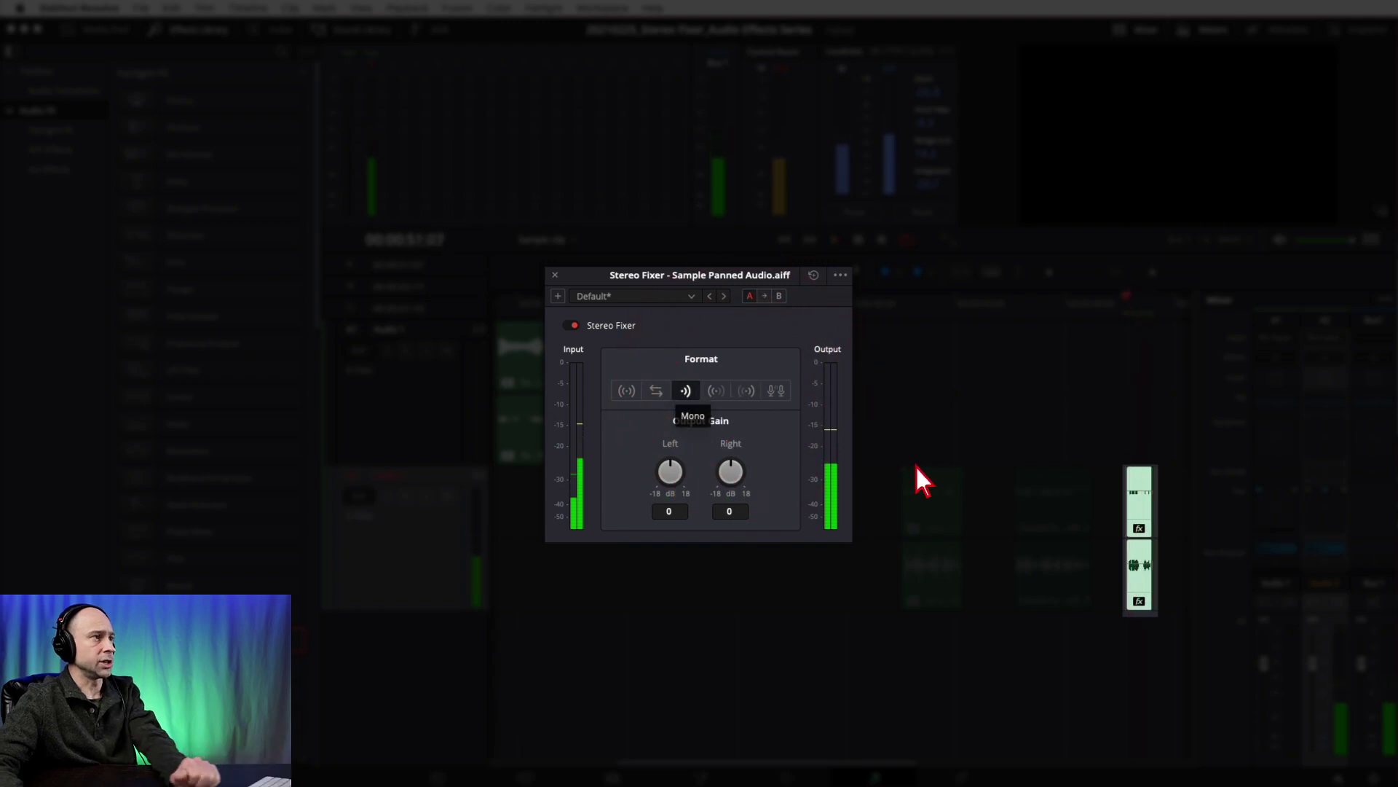